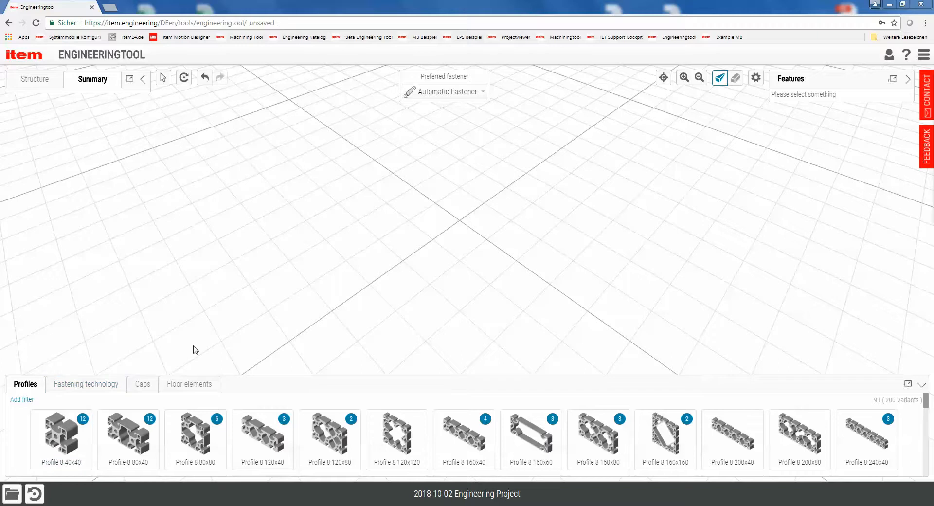
- Place a Profile 8 40x40 from the product catalogue near the centre of the empty workspace
left_click_drag(82, 424, 482, 200)
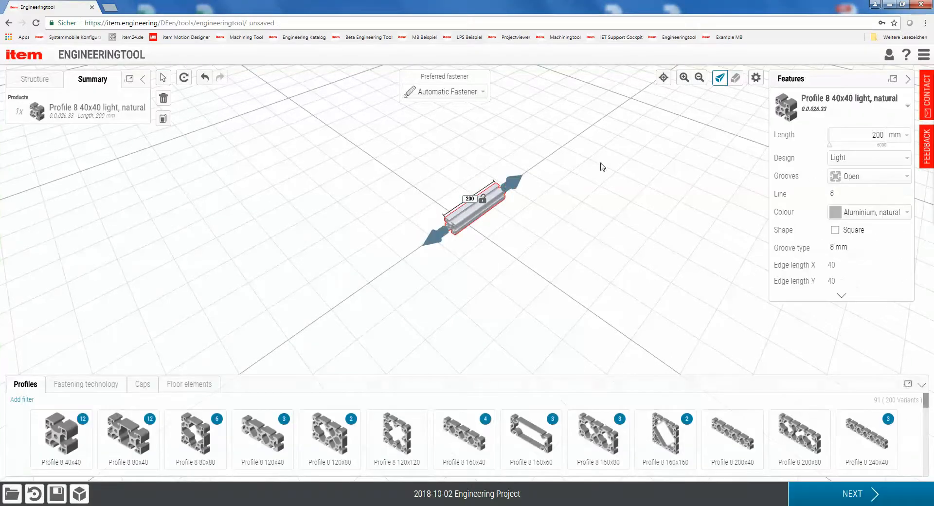
- Shrink the browser window to a small size in the middle of the desktop and maximize it again
left_click(902, 4)
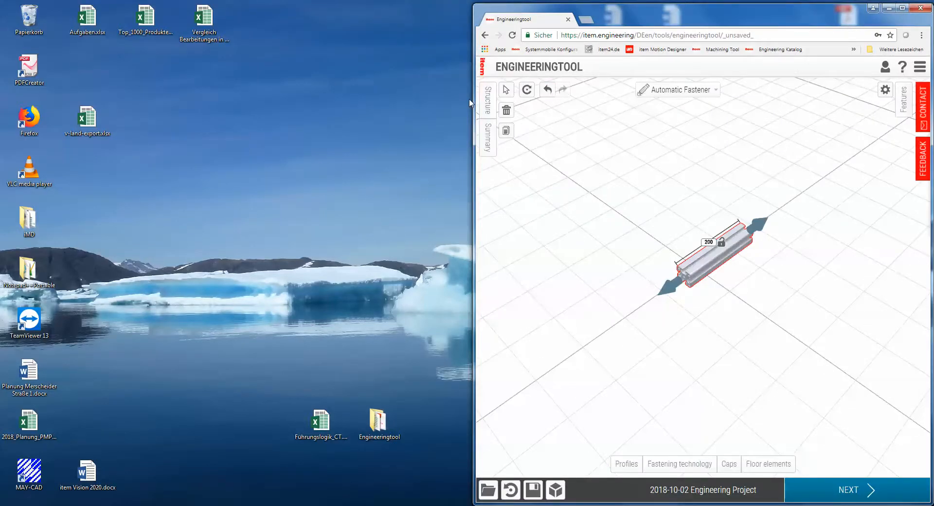
left_click_drag(470, 4, 640, 153)
left_click_drag(781, 162, 455, 65)
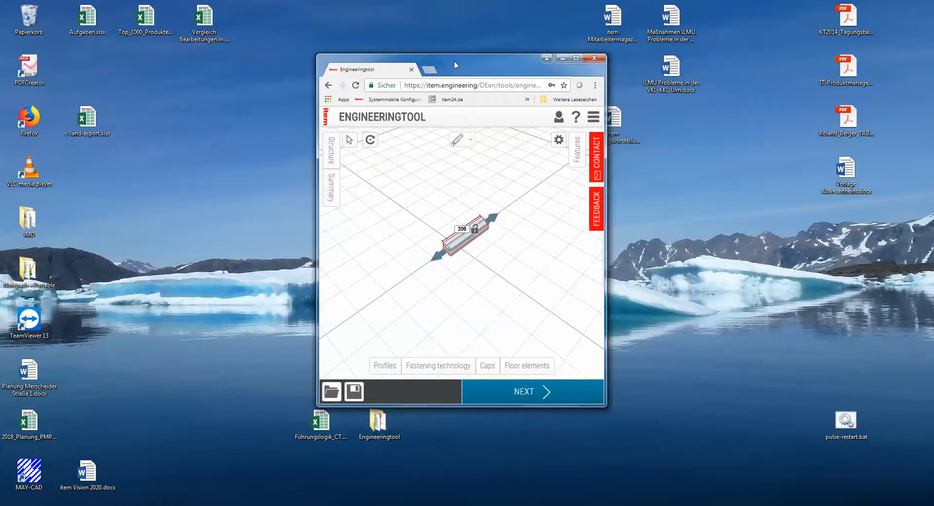
double_click(484, 70)
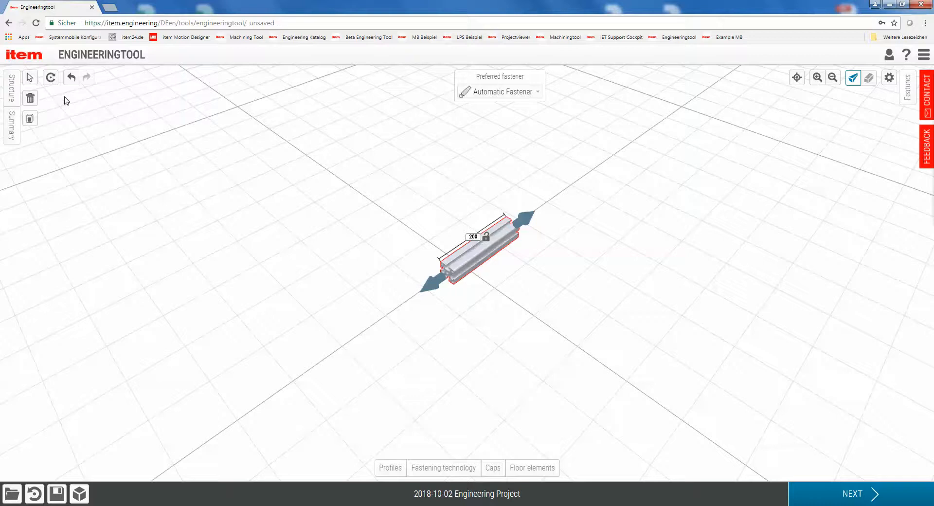
- Bring back the project structure list, the part features and the profile catalogue around the workspace
left_click(10, 91)
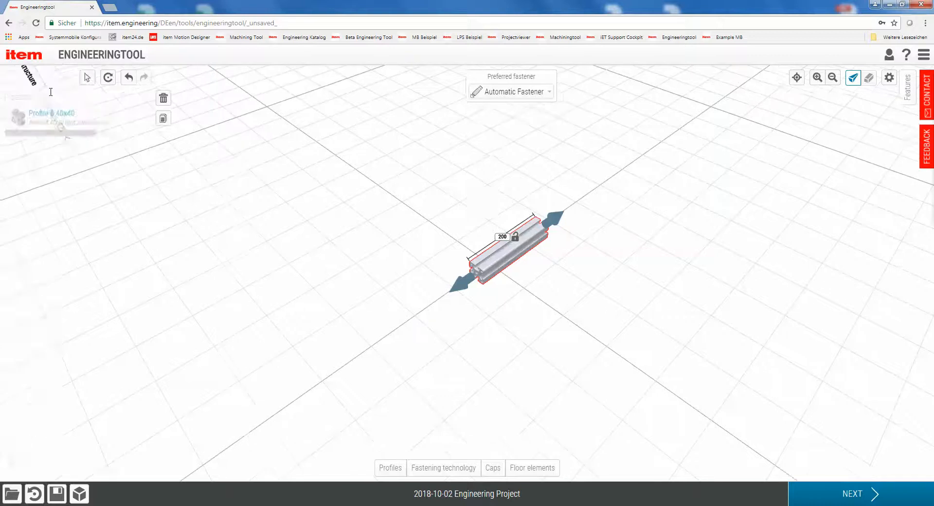
left_click(908, 87)
left_click(382, 468)
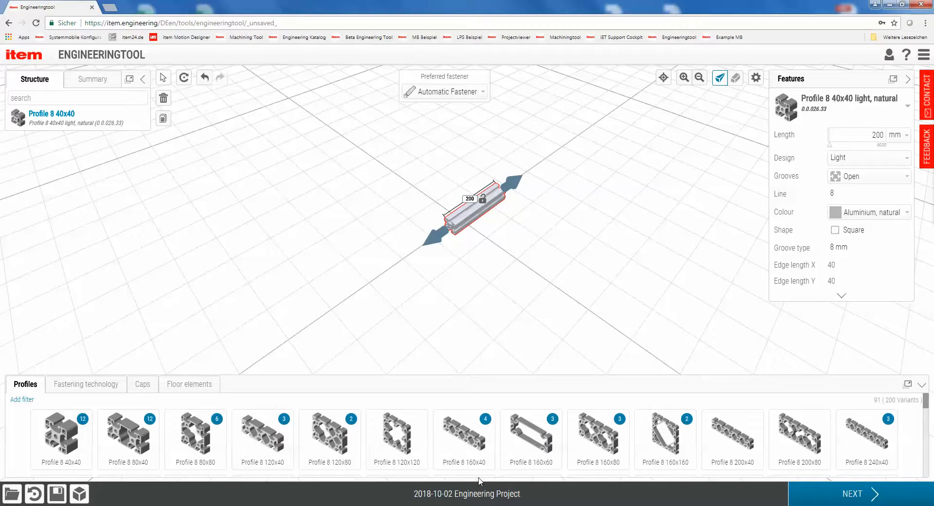
- Open the account login form and dismiss it without signing in
left_click(888, 55)
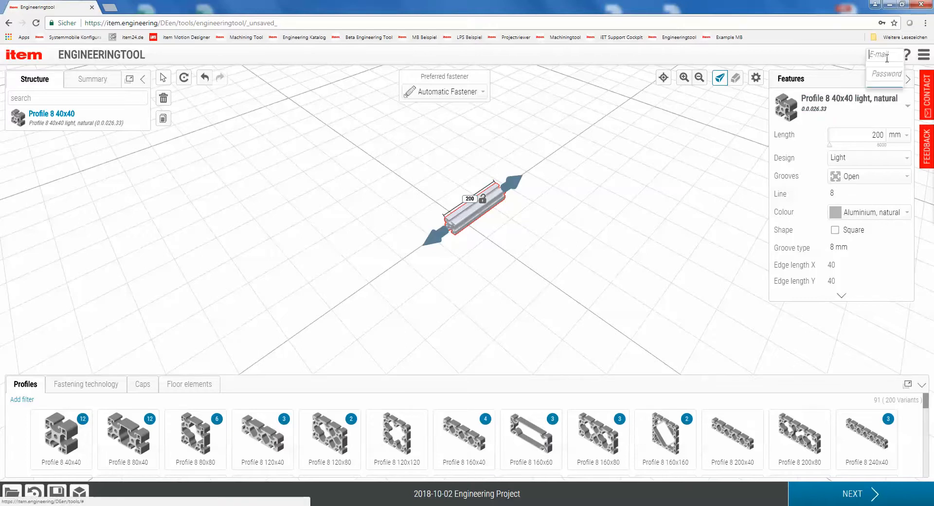
left_click(757, 56)
- Search the help videos for "cad" and for "fastener", and close the help overview
left_click(905, 59)
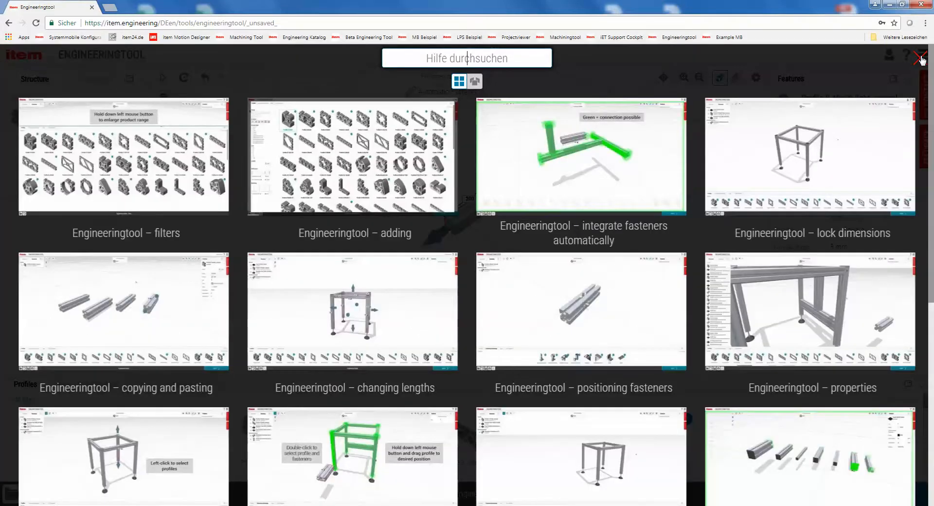
type("cad")
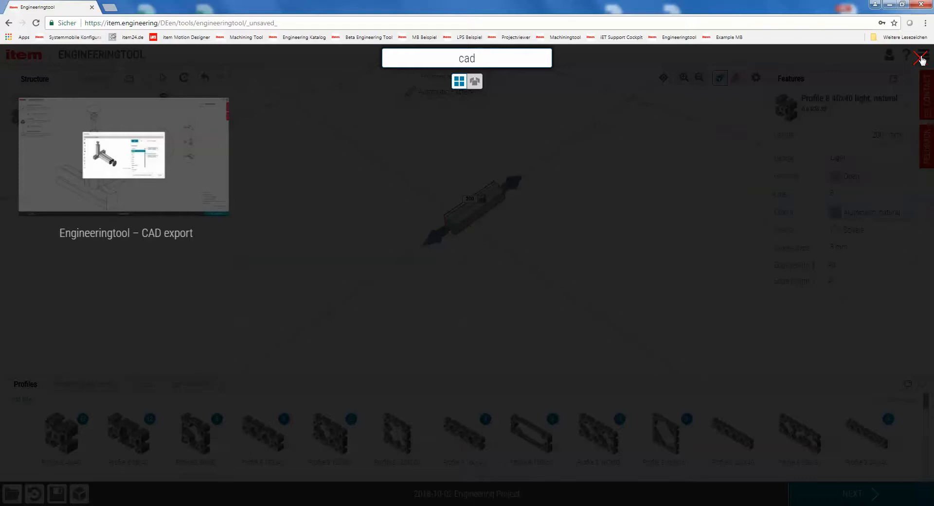
key("BackSpace")
key("BackSpace")
key("BackSpace")
type("fastern")
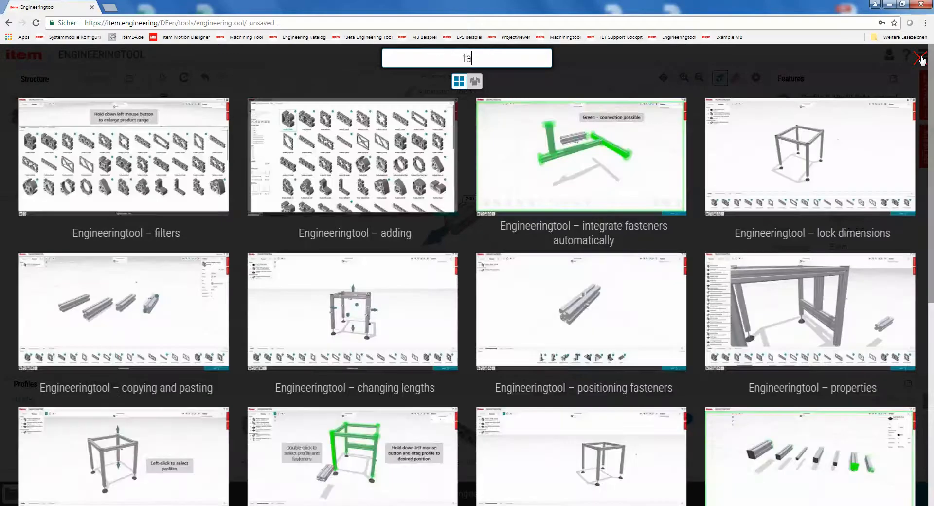
key("BackSpace")
key("BackSpace")
type("ner")
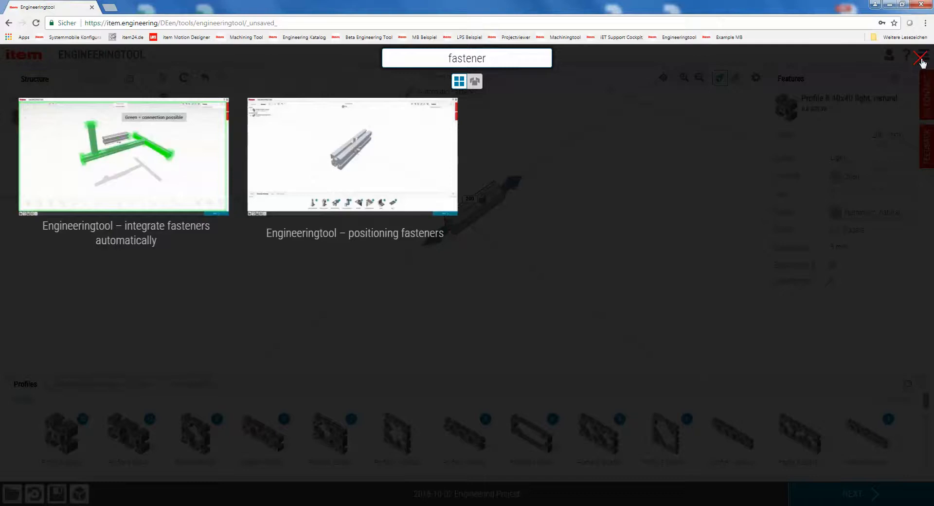
left_click(921, 57)
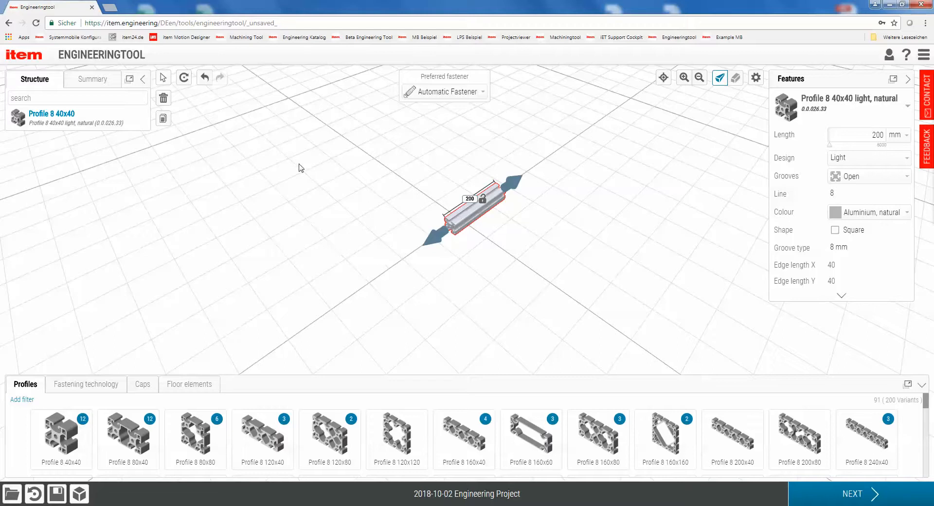
- Examine the placed profile from different angles and distances by orbiting, zooming, centring and panning the view
left_click_drag(303, 264, 323, 242)
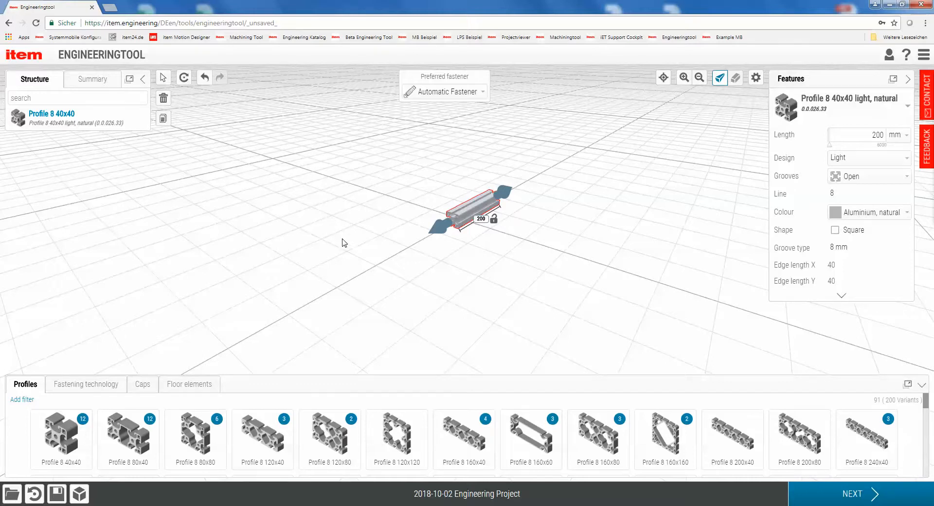
mouse_move(352, 244)
left_mouse_down()
mouse_move(441, 246)
mouse_move(282, 250)
mouse_move(369, 253)
left_mouse_up()
scroll(477, 278, "up", 8)
scroll(456, 270, "down", 6)
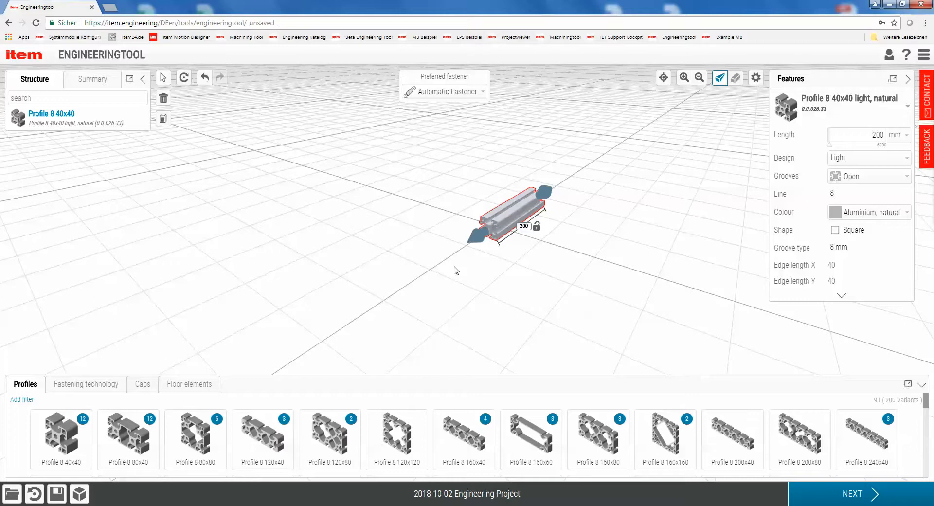
left_click_drag(440, 273, 467, 271)
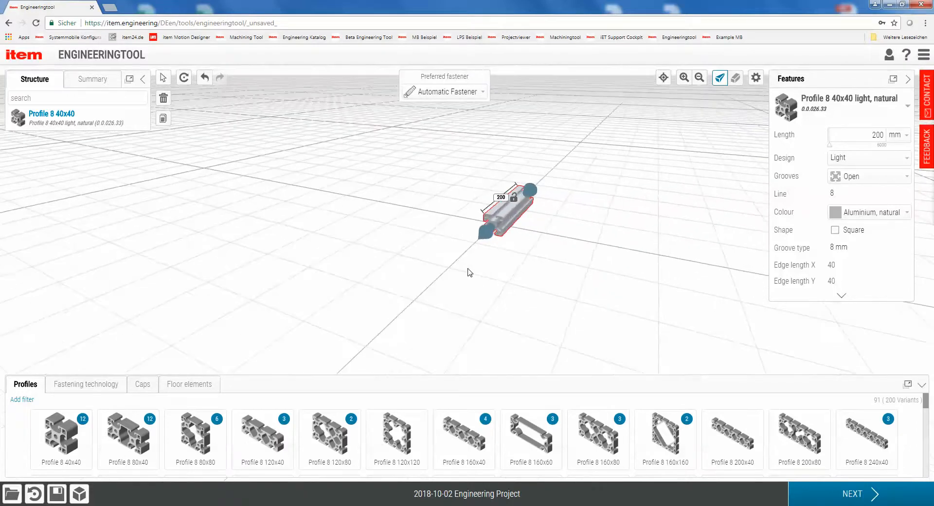
left_click(699, 80)
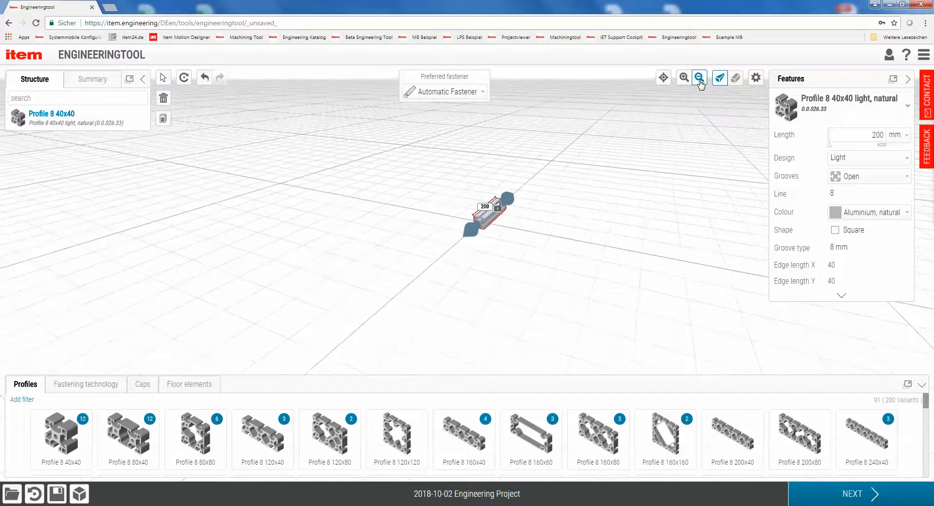
left_click(684, 78)
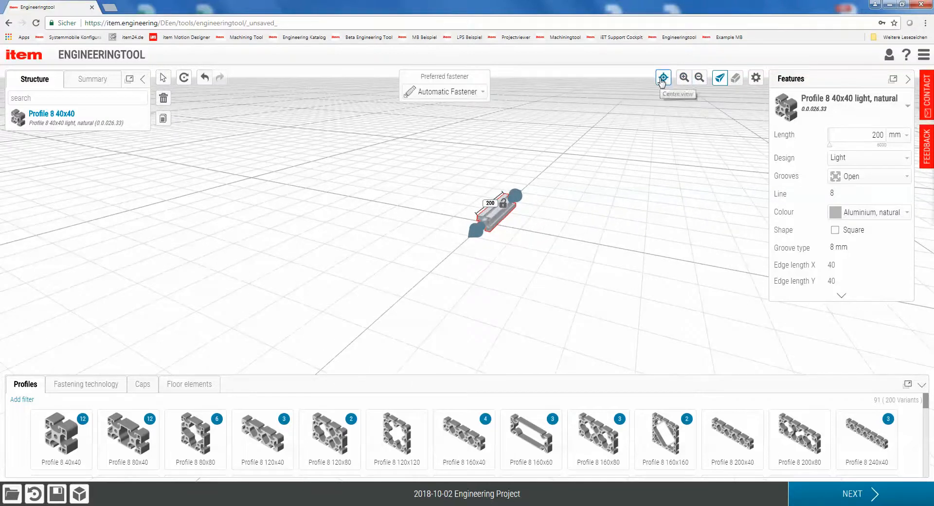
left_click(662, 78)
scroll(586, 217, "down", 5)
left_click_drag(565, 234, 589, 225)
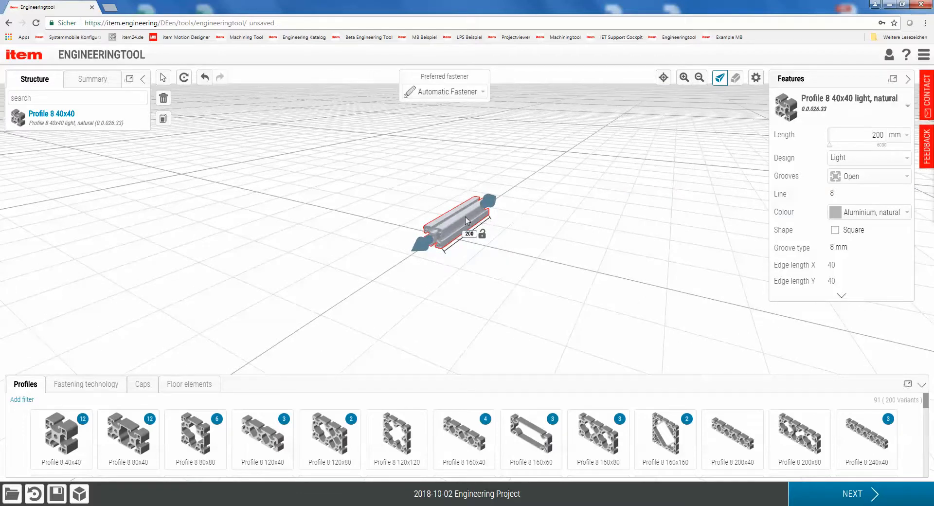
mouse_move(466, 221)
left_mouse_down()
mouse_move(375, 187)
mouse_move(506, 173)
mouse_move(436, 217)
mouse_move(488, 190)
mouse_move(450, 204)
mouse_move(372, 203)
mouse_move(480, 225)
mouse_move(479, 212)
mouse_move(466, 213)
left_mouse_up()
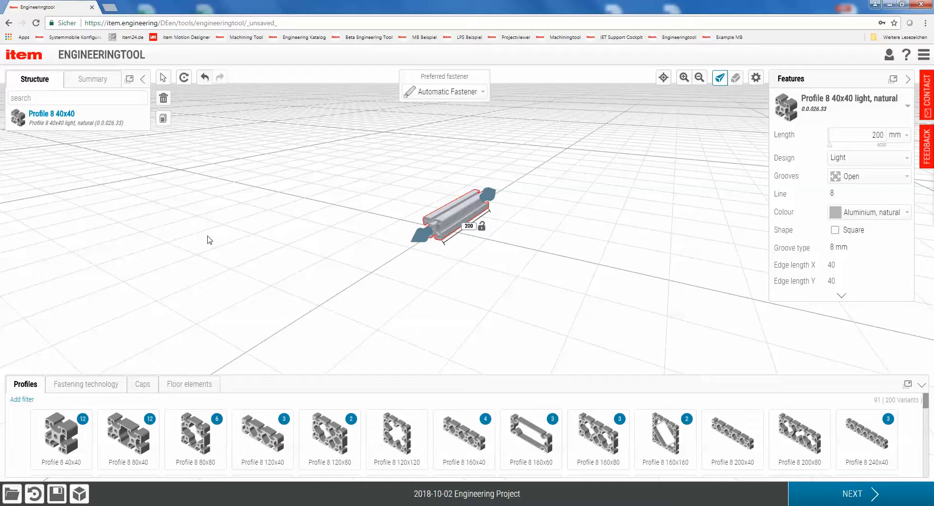
- Add two more Profile 8 40x40 parts to the workspace and stretch the front one to about 346 mm
left_click_drag(68, 455, 359, 179)
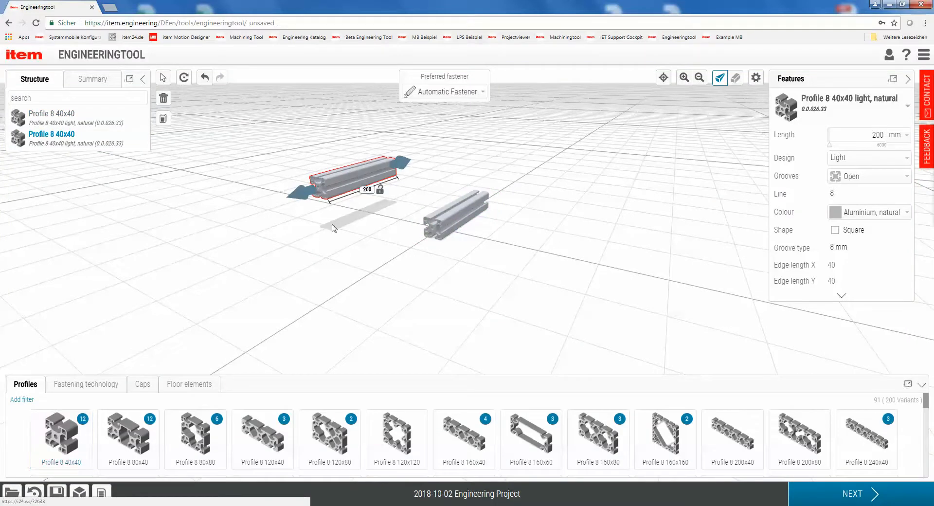
left_click(63, 440)
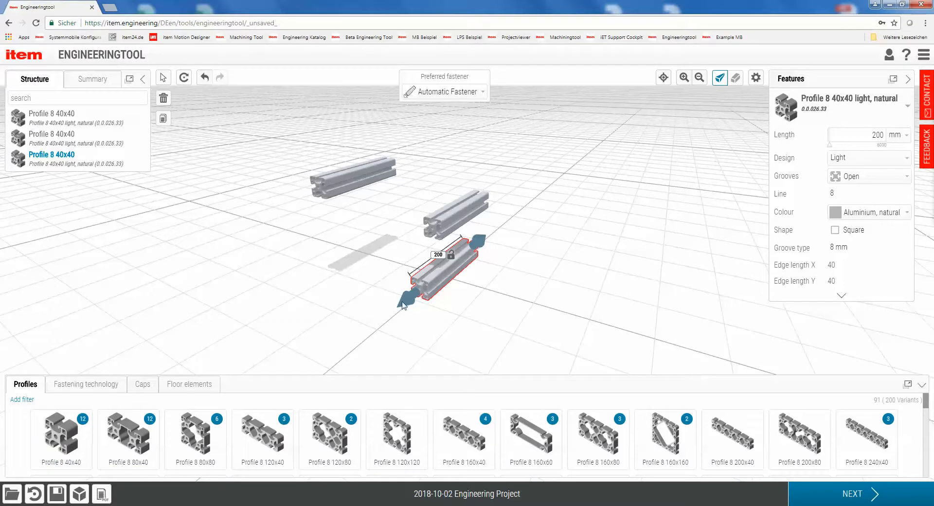
left_click_drag(402, 305, 343, 348)
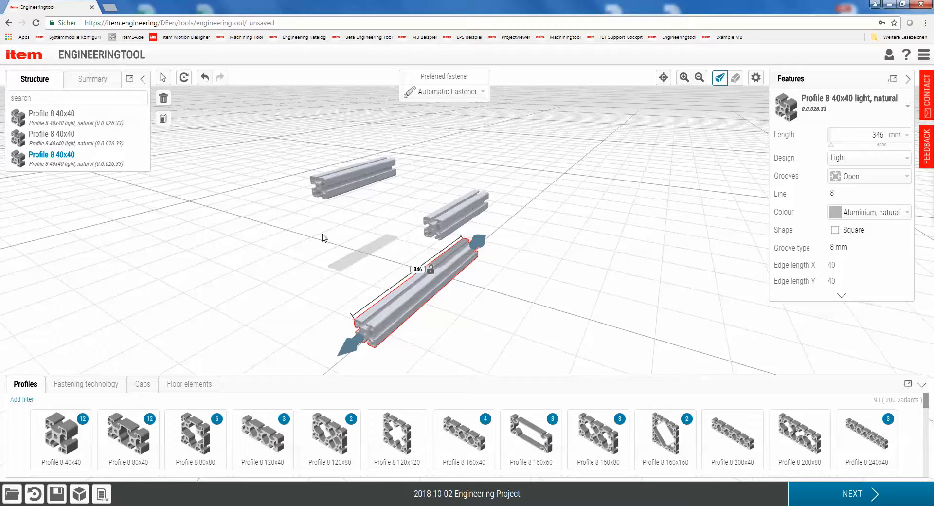
- Place a copy of the 346 mm profile from the structure list into the workspace, apart from the other profiles
left_click(349, 182)
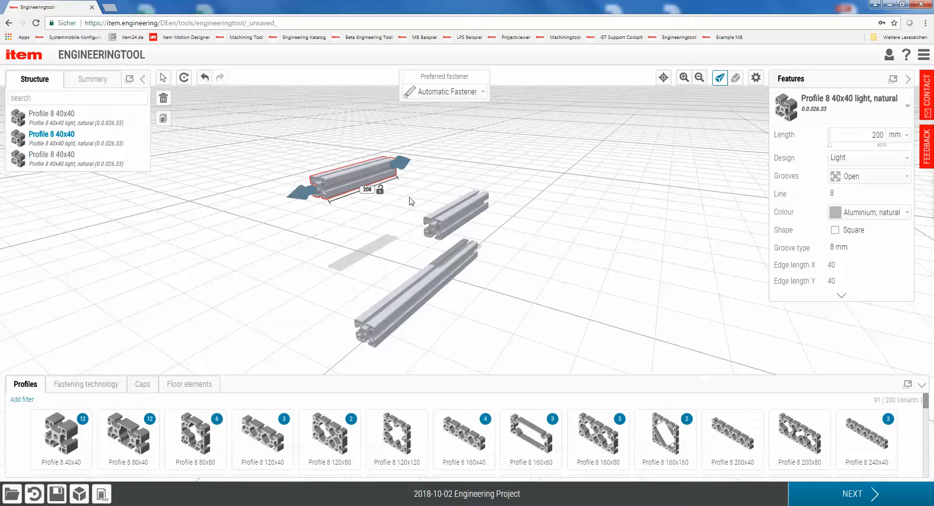
left_click(453, 219)
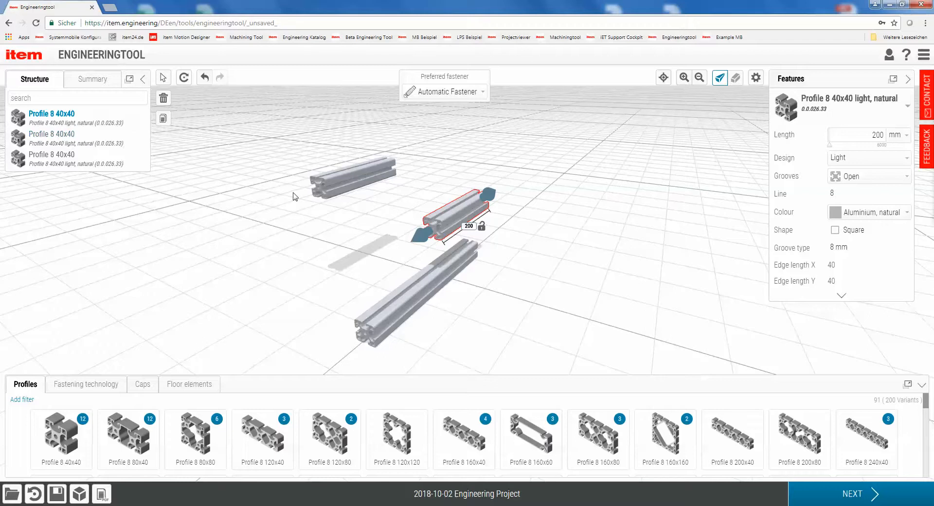
left_click(399, 312)
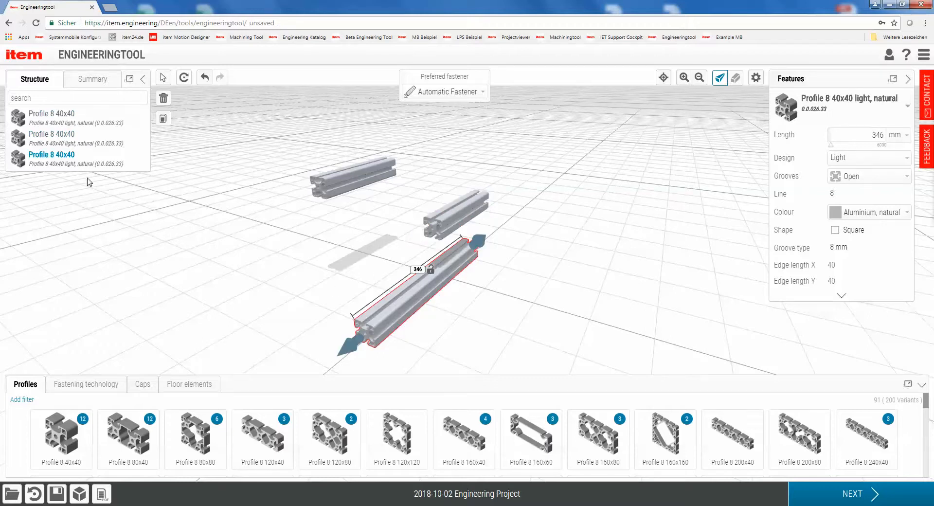
left_click_drag(89, 156, 638, 211)
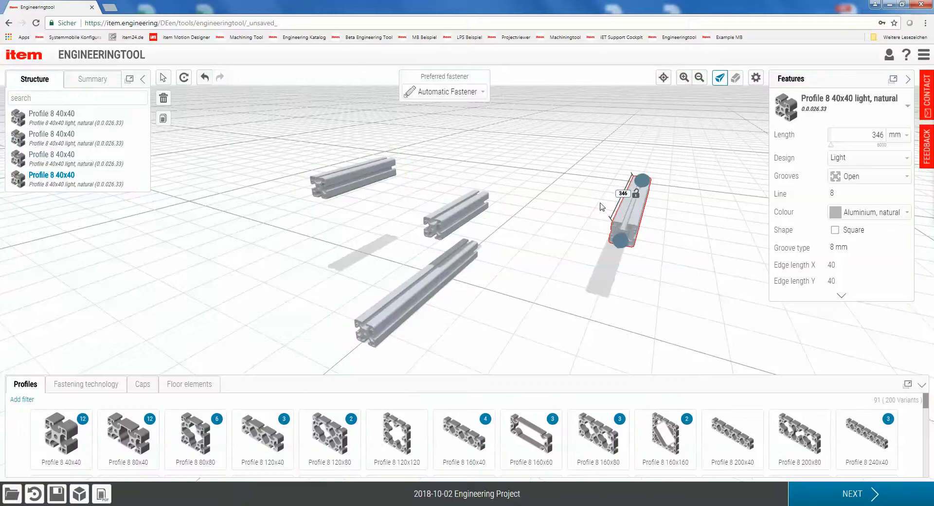
- Show the summary of products used and widen its display area
left_click(93, 80)
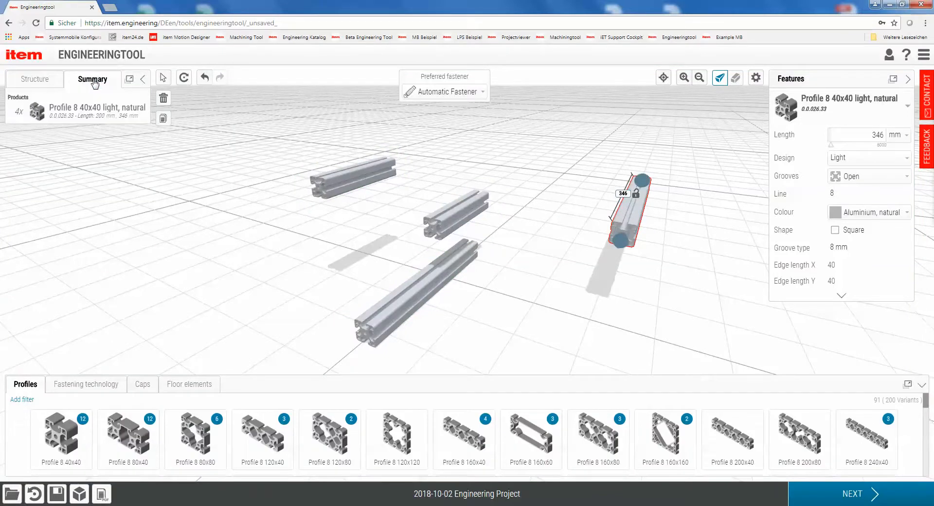
left_click_drag(151, 97, 199, 95)
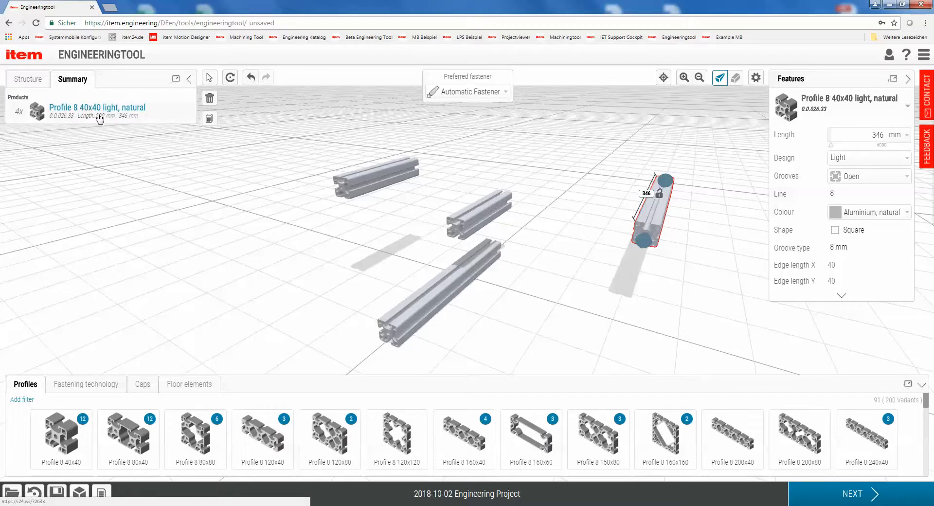
- Set the preferred fastener to None and clear the selection in the workspace
left_click(469, 91)
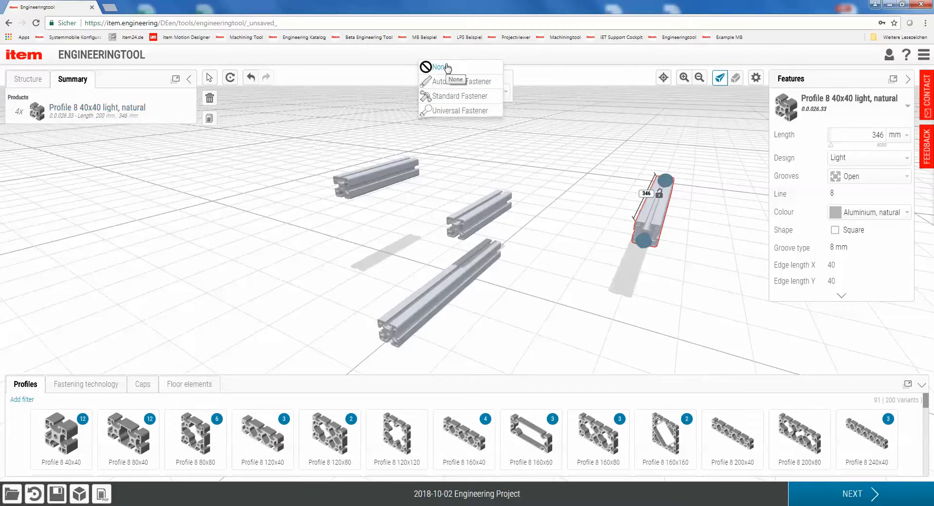
left_click(451, 72)
left_click(298, 127)
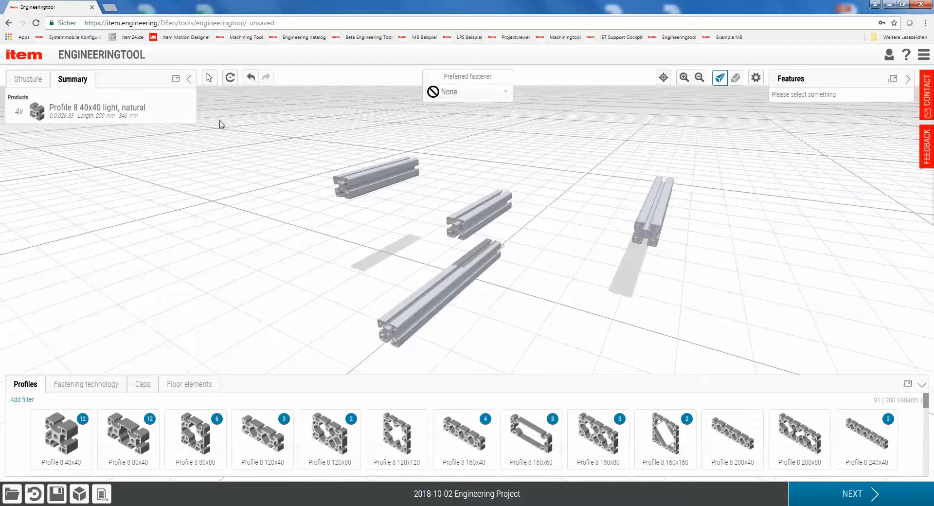
- Widen the product summary slightly and collapse it, and hide and reopen the part features
mouse_move(202, 103)
left_mouse_down()
mouse_move(130, 101)
mouse_move(207, 100)
left_mouse_up()
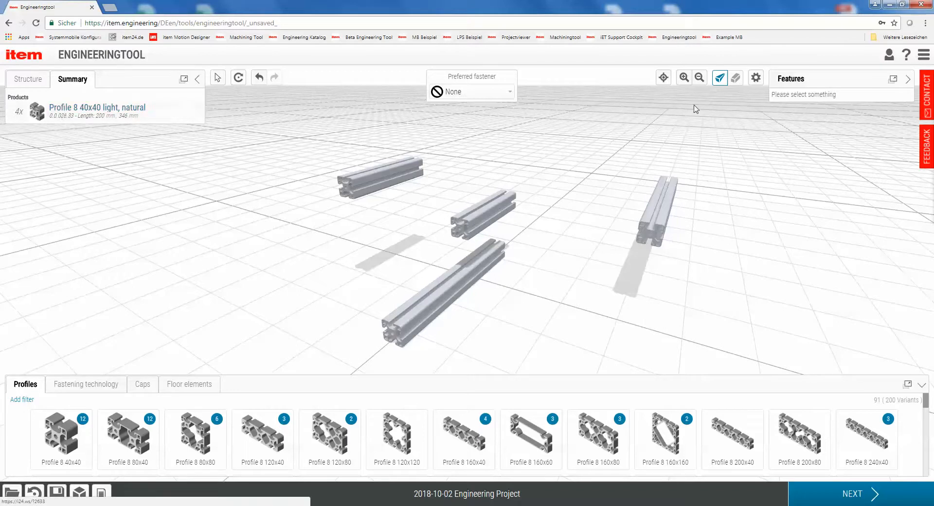
left_click(908, 80)
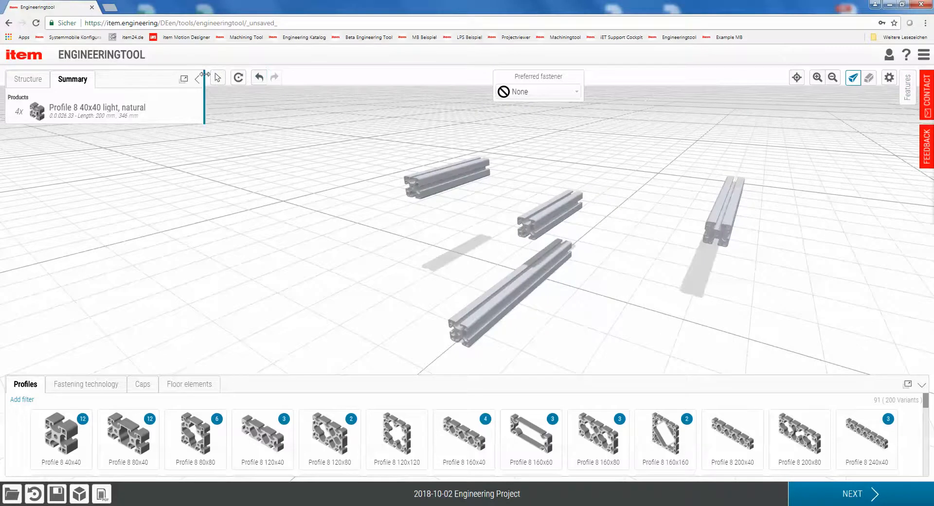
left_click(197, 79)
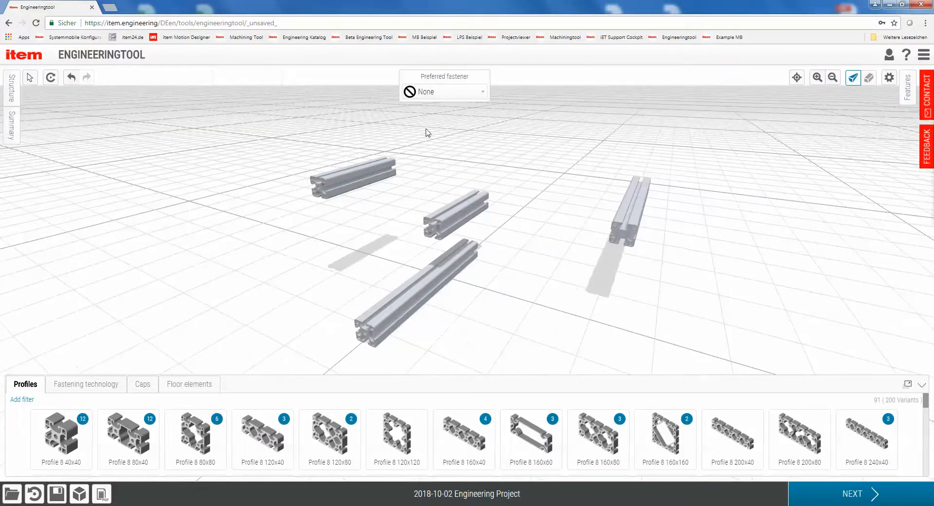
left_click(907, 87)
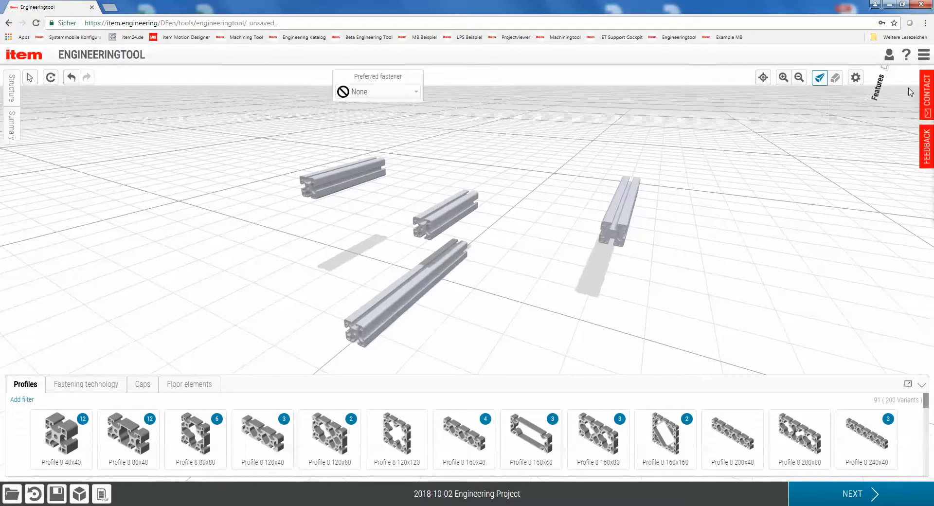
- Switch the 3D workspace from perspective to parallel projection
left_click(736, 78)
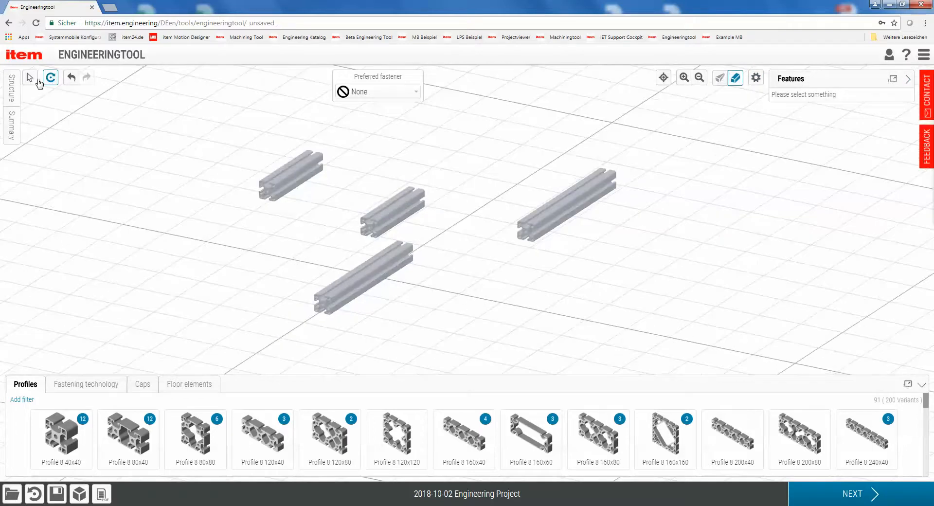
- Expand the structure list of the placed profiles
left_click(8, 89)
left_click_drag(113, 167, 222, 190)
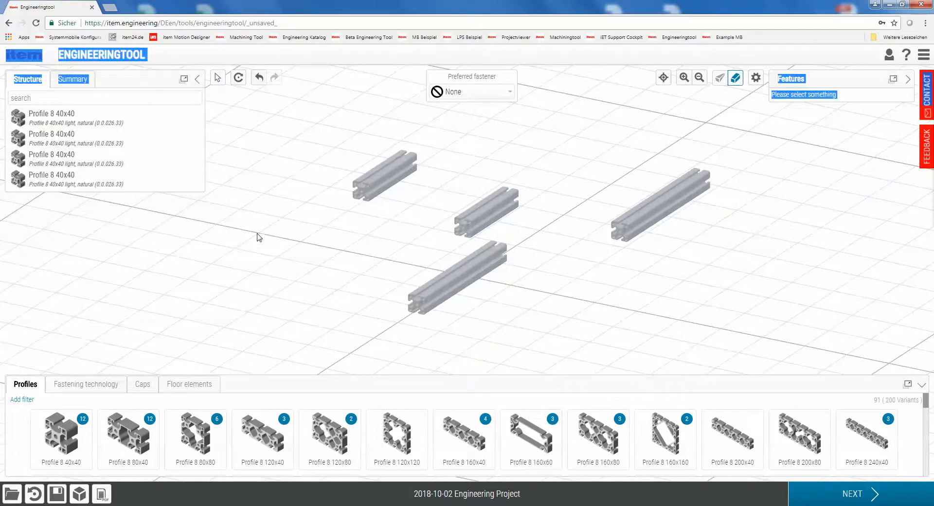
left_click_drag(281, 274, 299, 246)
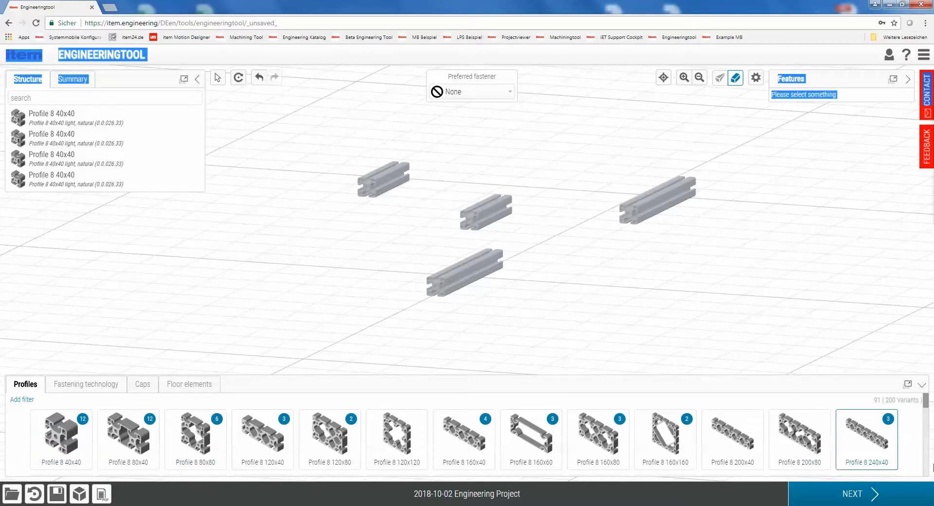
- Enlarge the profile catalogue and examine its filters for shape, grooves, line, length, deflection and buckling
left_click(908, 386)
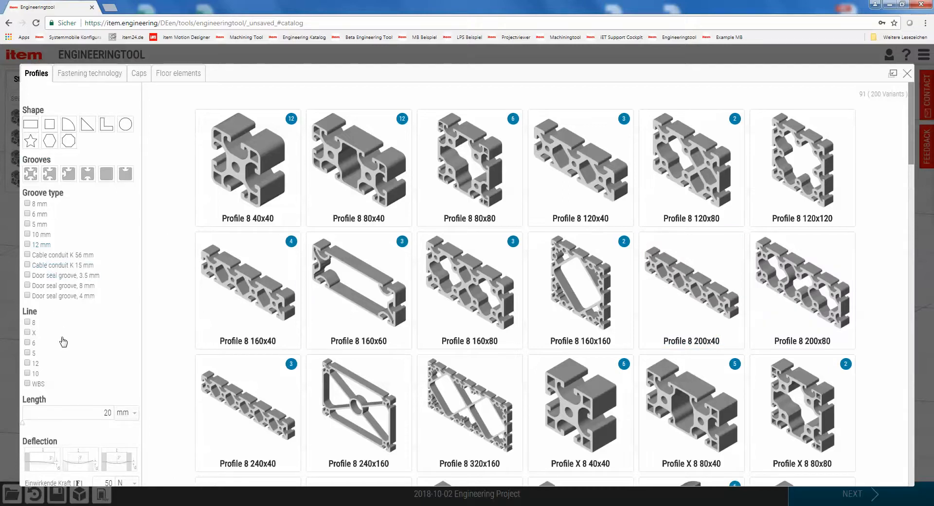
scroll(65, 336, "down", 2)
scroll(64, 337, "down", 6)
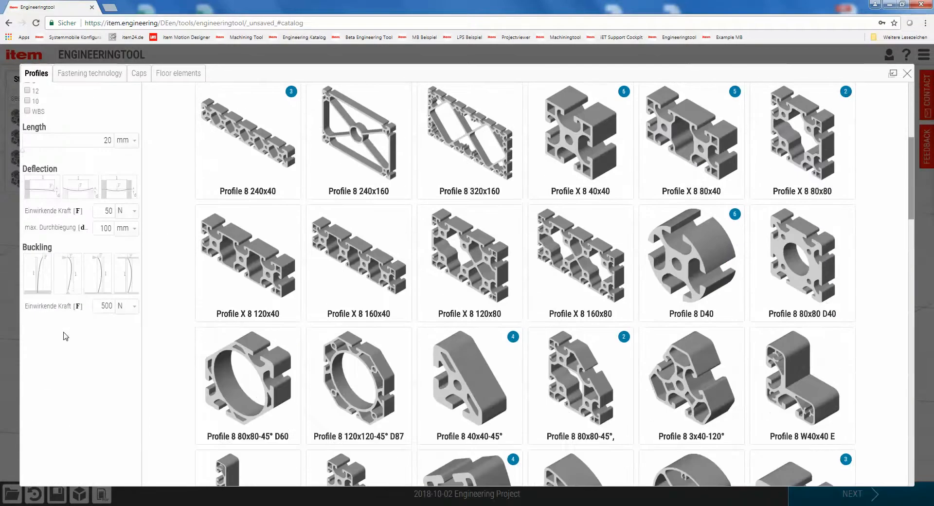
scroll(66, 355, "up", 5)
scroll(66, 356, "up", 4)
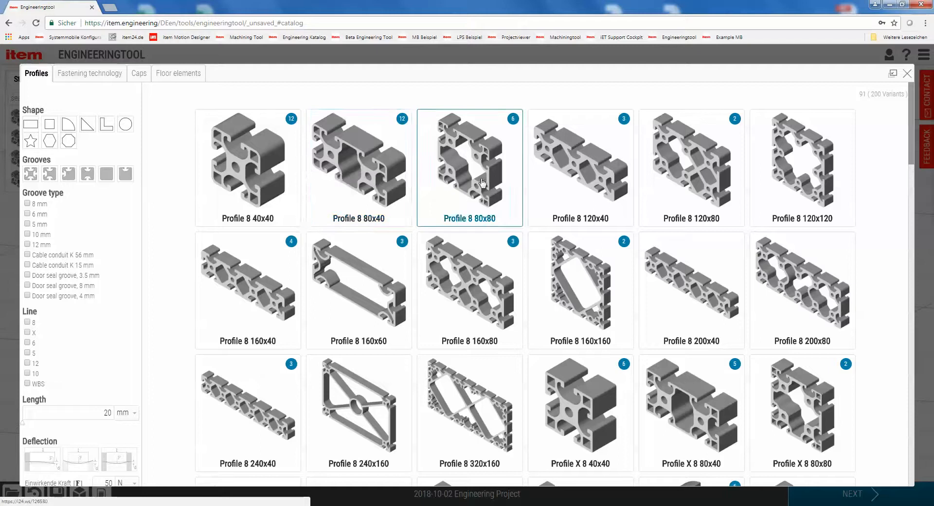
- Add a Profile 8 80x80 and a Profile 8 80x40 from the enlarged catalogue and close it
left_click(468, 174)
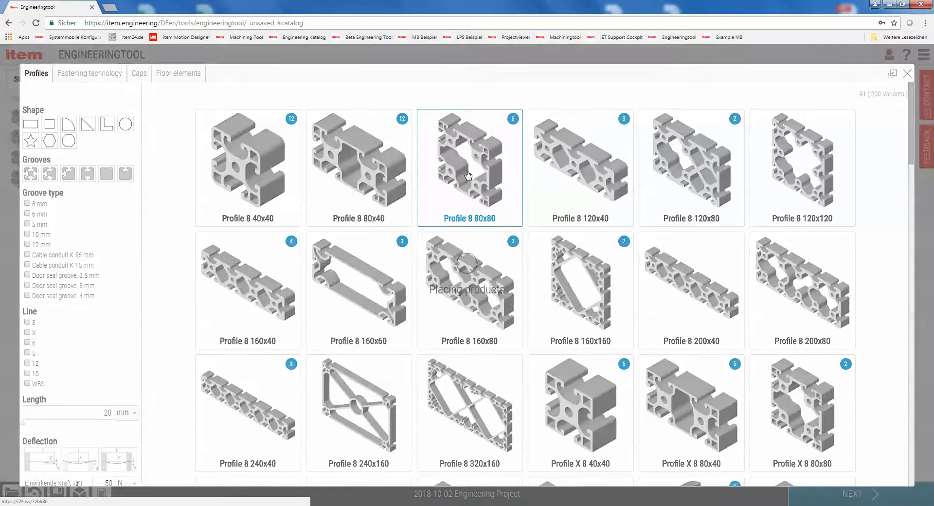
left_click(354, 162)
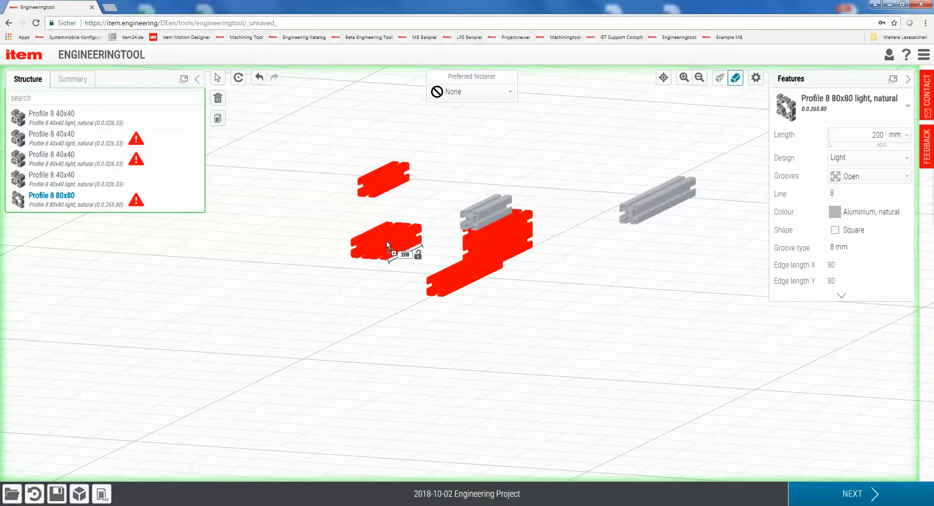
left_click(390, 236)
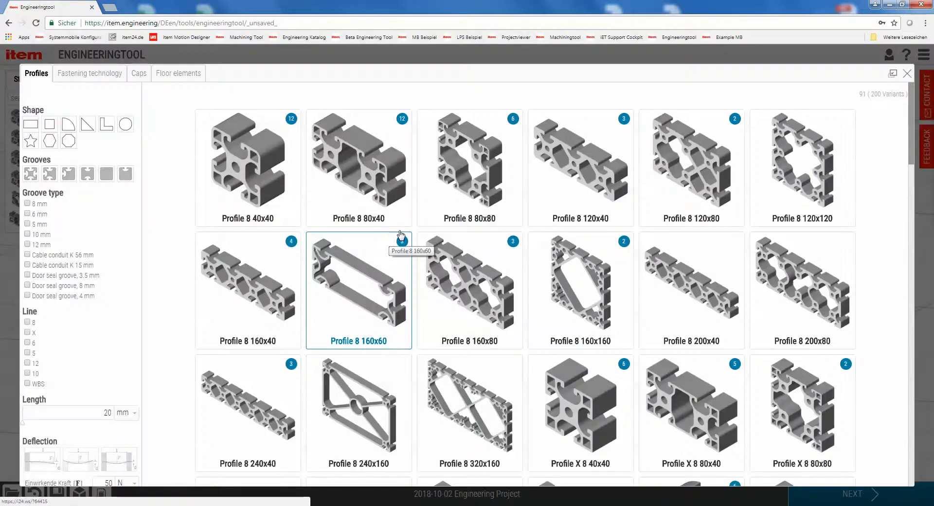
left_click(907, 75)
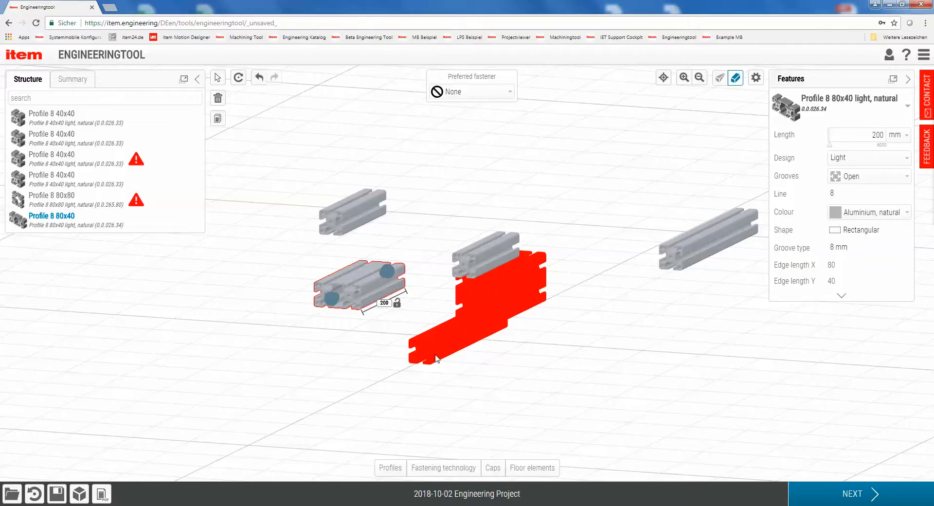
- Check the project for collisions and move the 80x80 profile clear of the 40x40 profile it overlaps
left_click(847, 497)
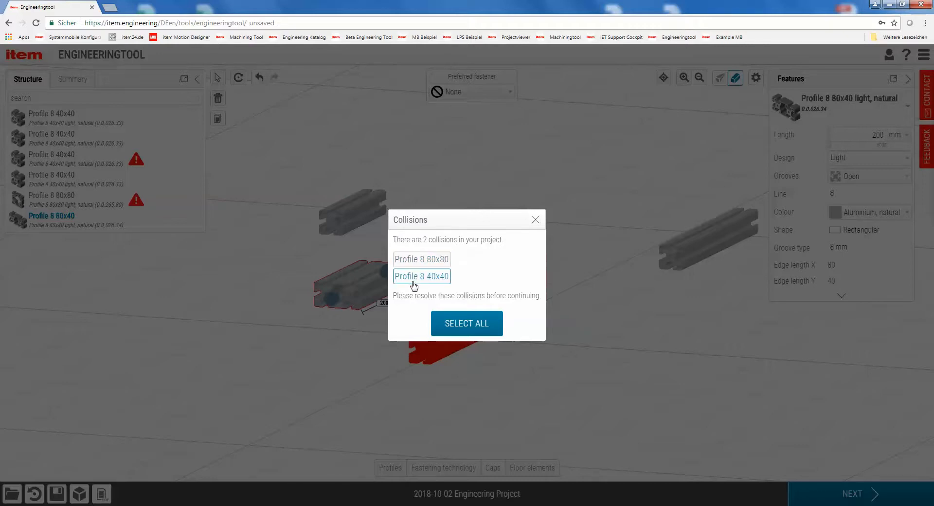
left_click(535, 220)
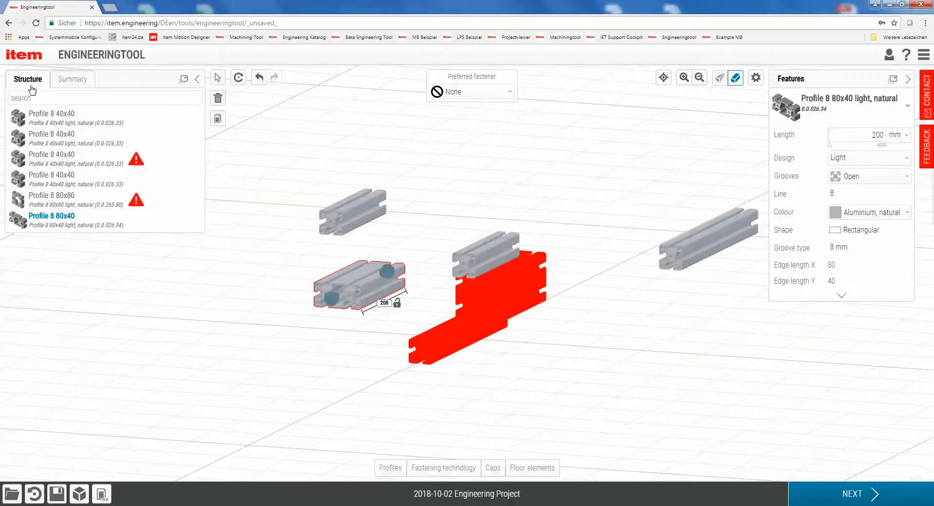
mouse_move(140, 162)
left_click_drag(518, 288, 601, 321)
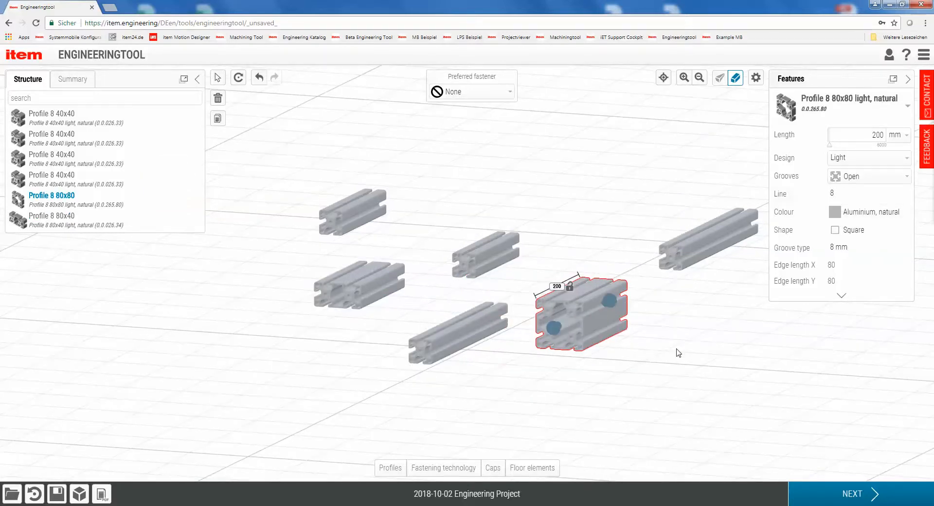
- Reopen the docked catalogue at the floor elements, switch it back to profiles and clear the selection
left_click(535, 469)
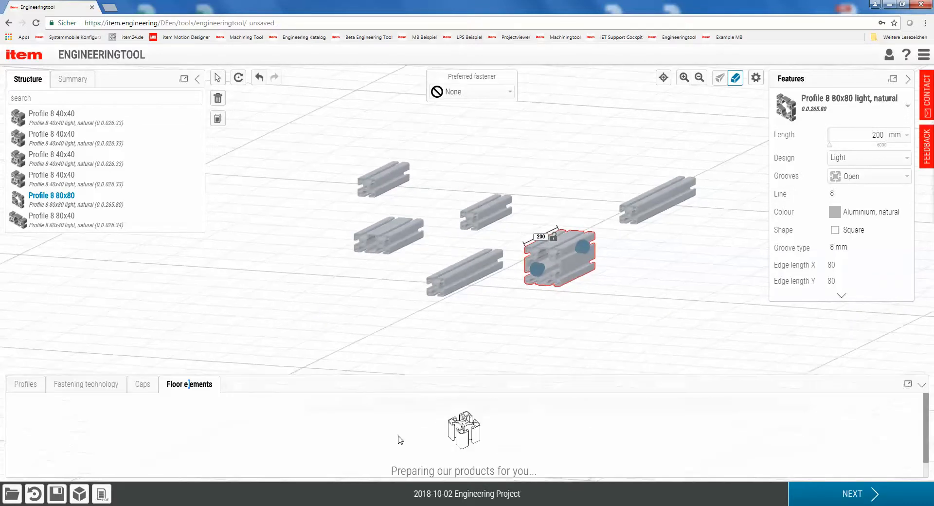
left_click(25, 384)
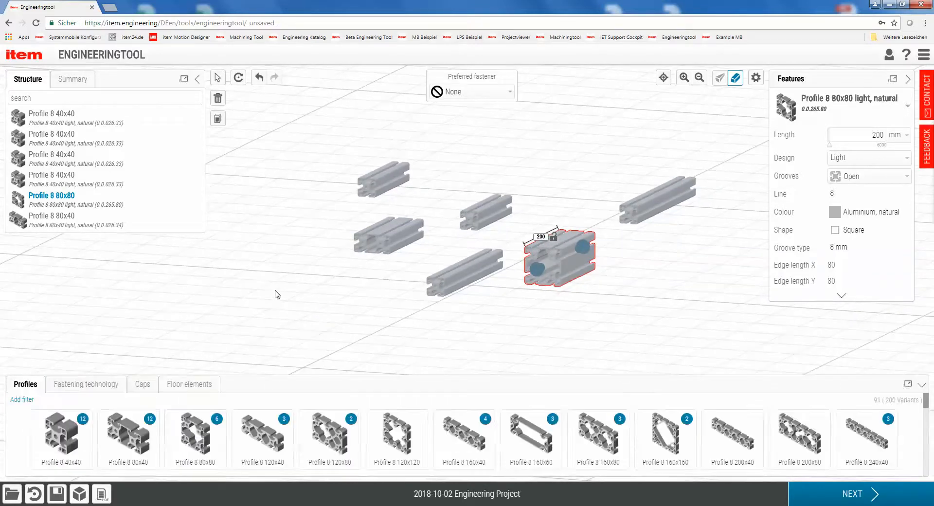
left_click(277, 295)
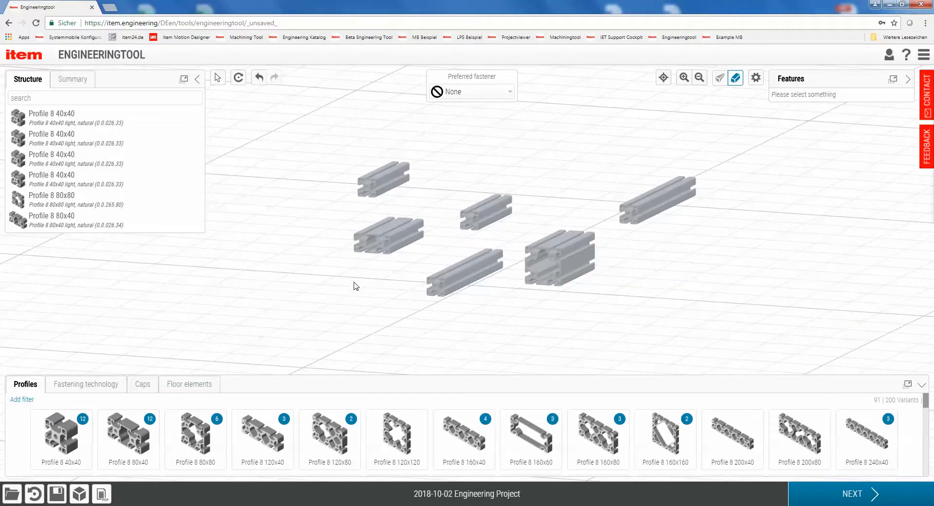
- Copy the Profile 8 80x40 and place the copy in free space behind the other profiles
scroll(348, 288, "up", 1)
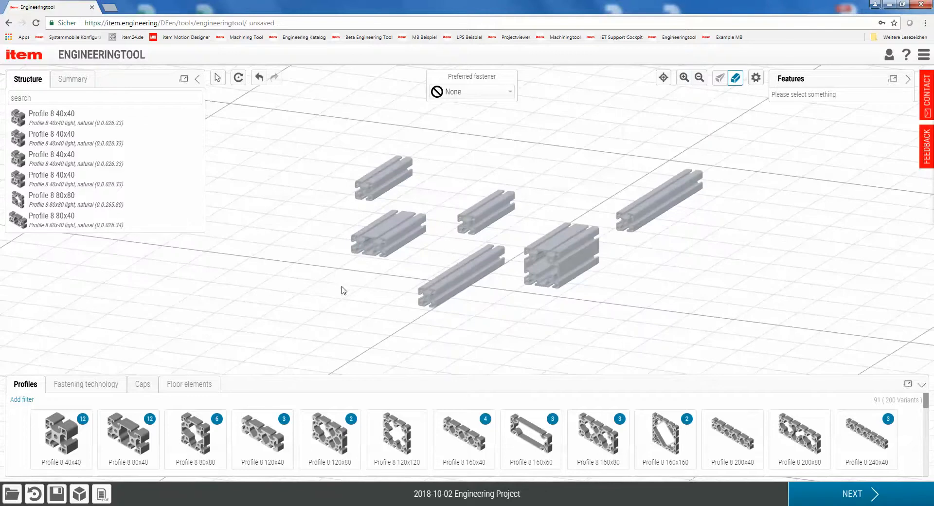
left_click(393, 236)
right_click(393, 236)
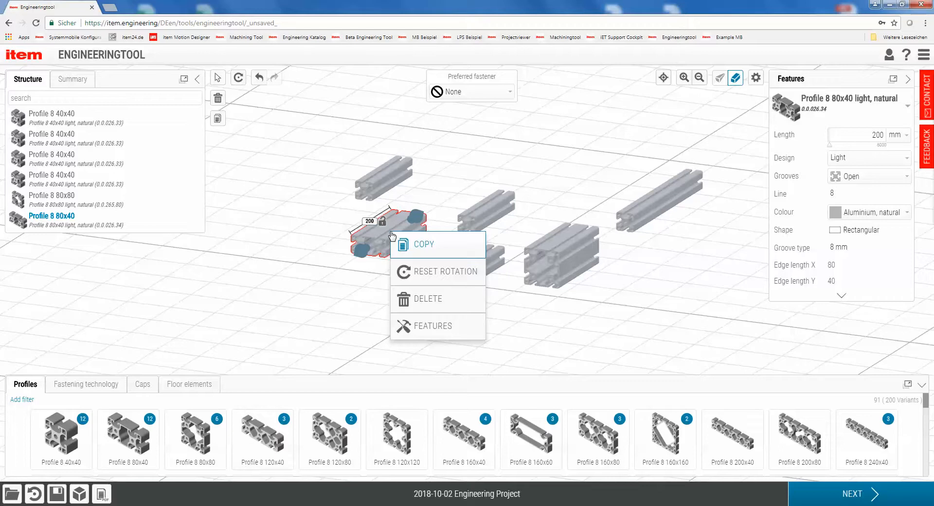
left_click(424, 245)
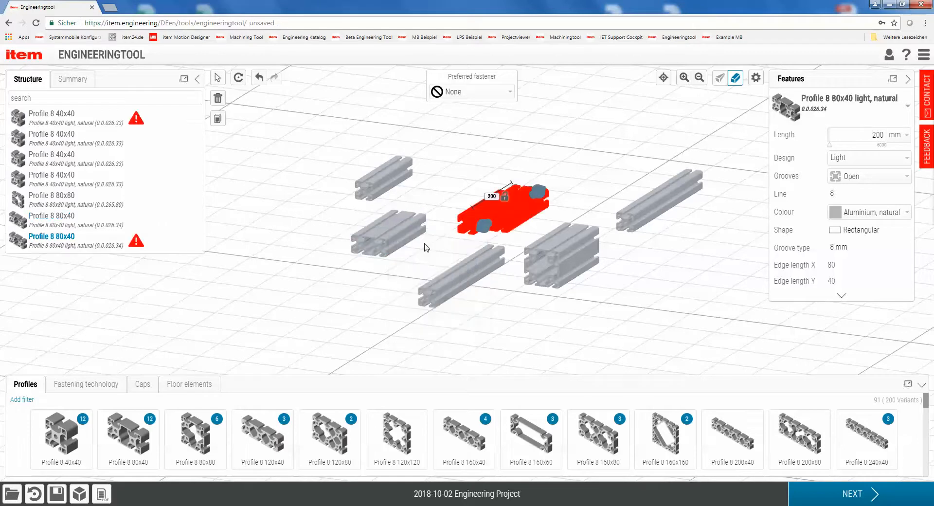
left_click(507, 146)
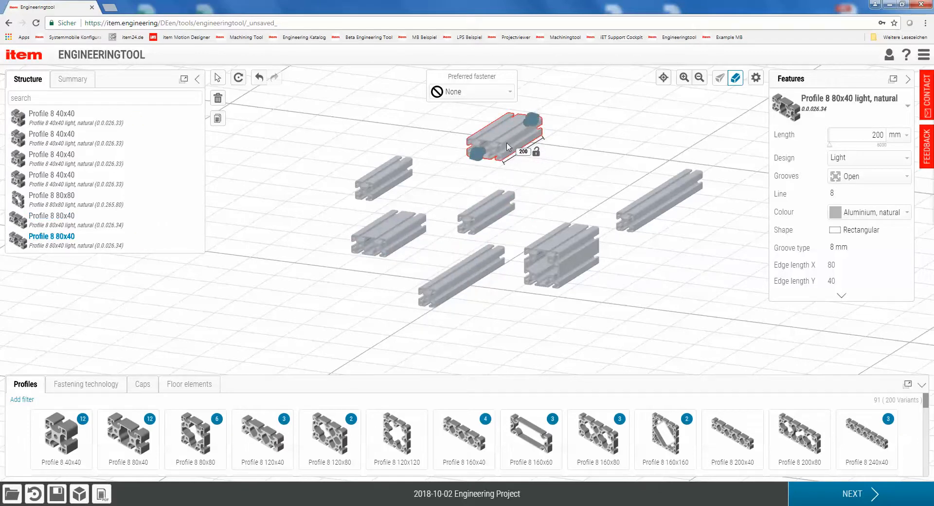
- Create two more copies of the Profile 8 80x40 and place them in free space near the first copy
left_click(218, 119)
left_click(585, 157)
left_click_drag(450, 133, 427, 159)
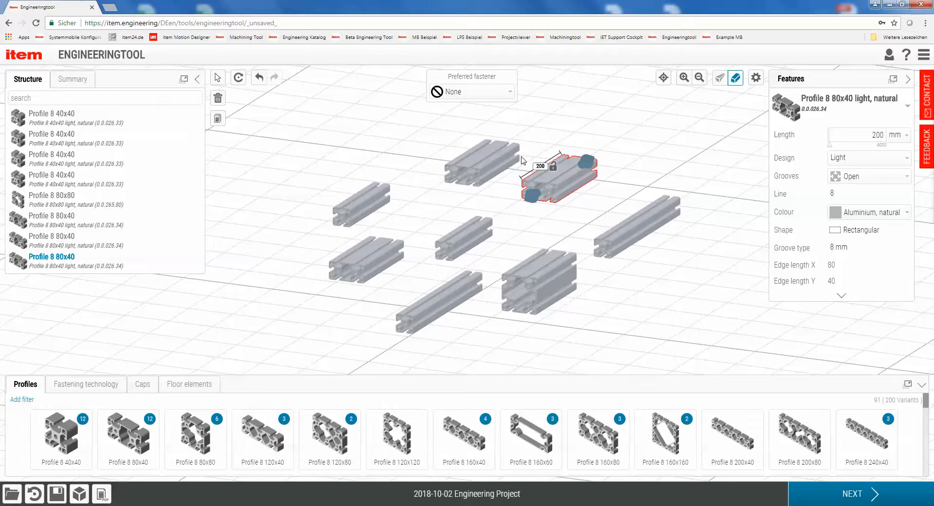
key("ctrl+v")
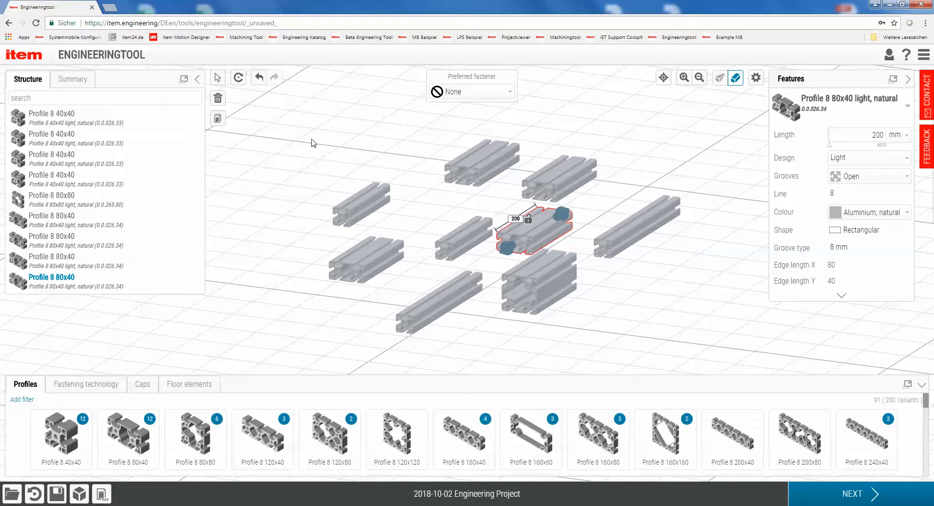
- Select two 40x40 and two 80x40 profiles together with multiple selection and move them as a group toward the rear
left_click(218, 79)
left_click(353, 200)
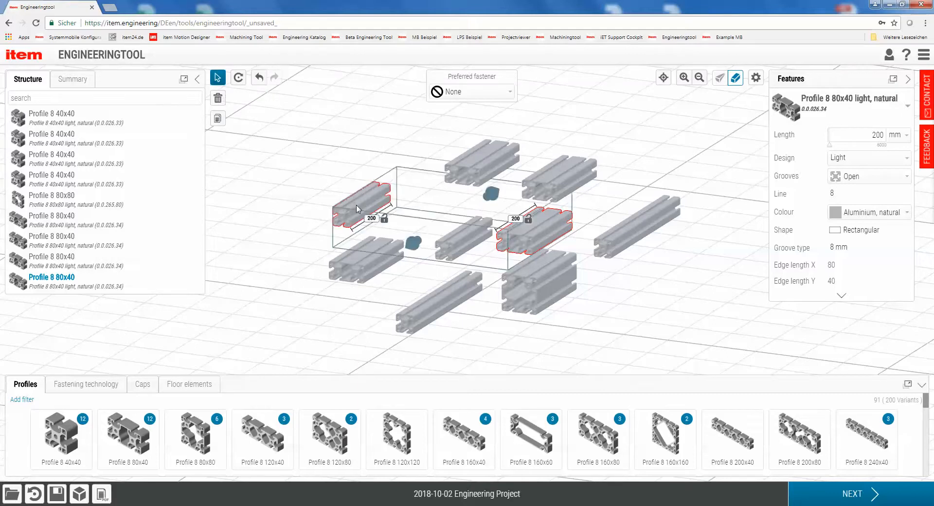
left_click(482, 163)
left_click(634, 239)
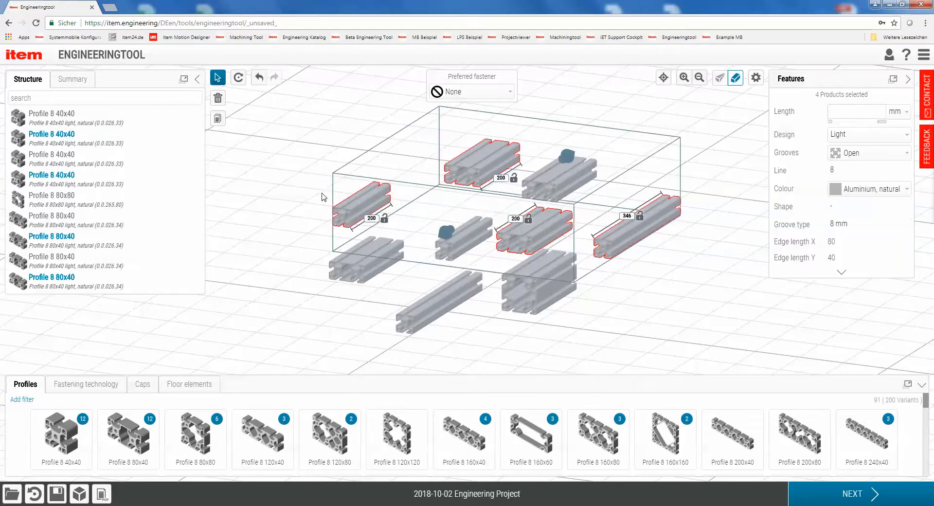
key("Up")
key("Up")
key("Up")
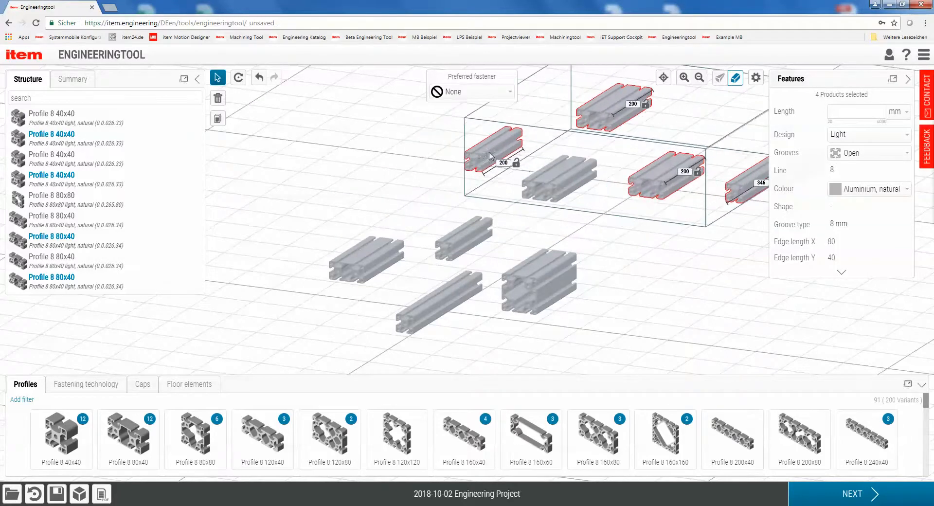
right_click_drag(345, 182, 277, 219)
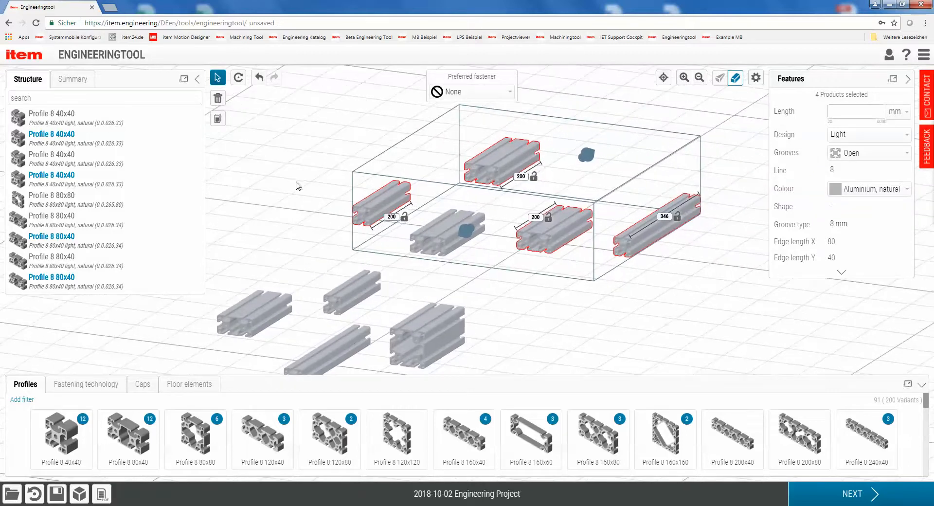
- Duplicate the four selected profiles behind the originals and delete the copies
left_click(217, 121)
left_click_drag(330, 216, 423, 146)
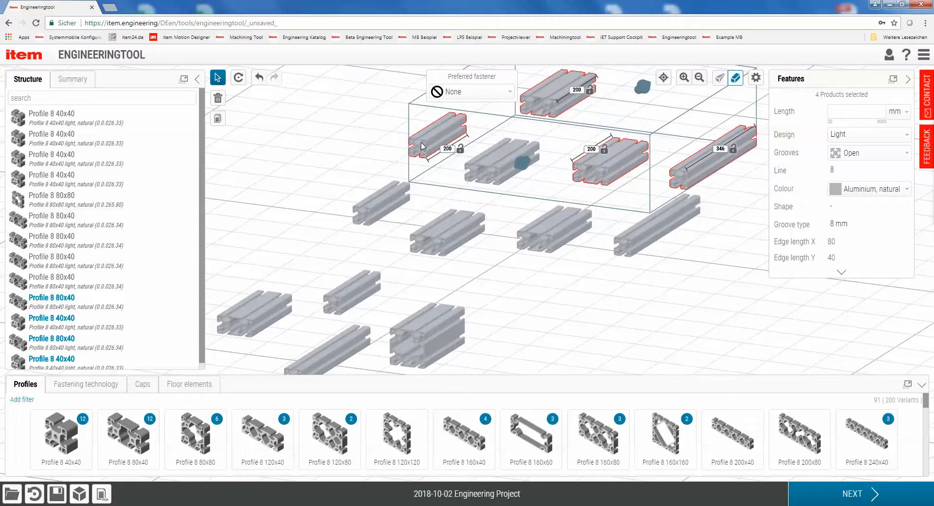
key("Delete")
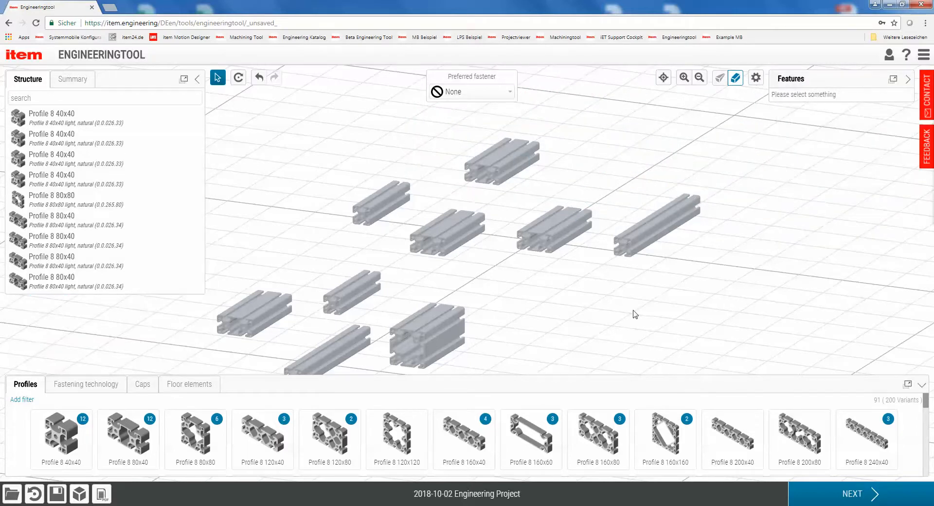
- Turn off multiple selection and move only the rearmost 80x40 profile farther back
middle_click_drag(617, 317, 494, 372)
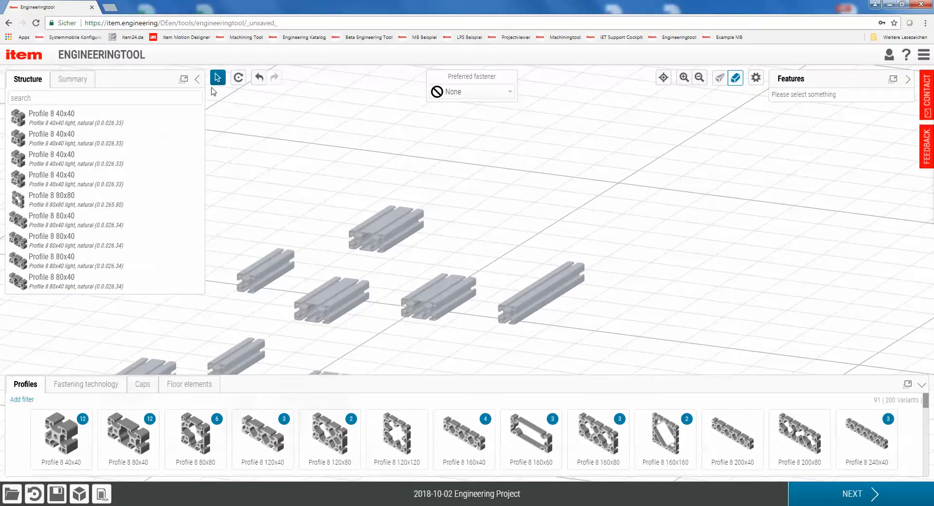
left_click(217, 80)
left_click_drag(383, 233, 418, 200)
left_click(541, 191)
left_click_drag(543, 191, 346, 143)
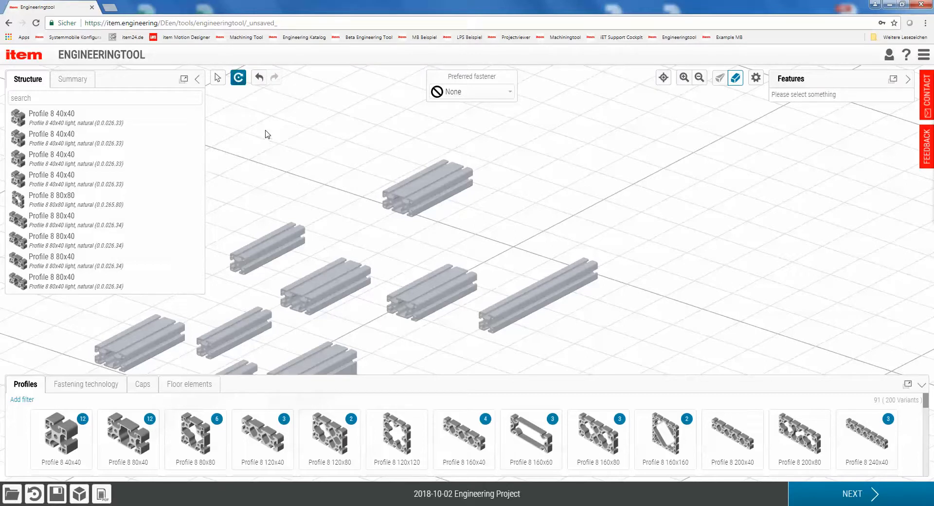
- Show the rotation rings on the rearmost 80x40 profile and a 40x40 profile, and turn rotation off again
left_click(238, 79)
left_click(239, 83)
left_click(415, 194)
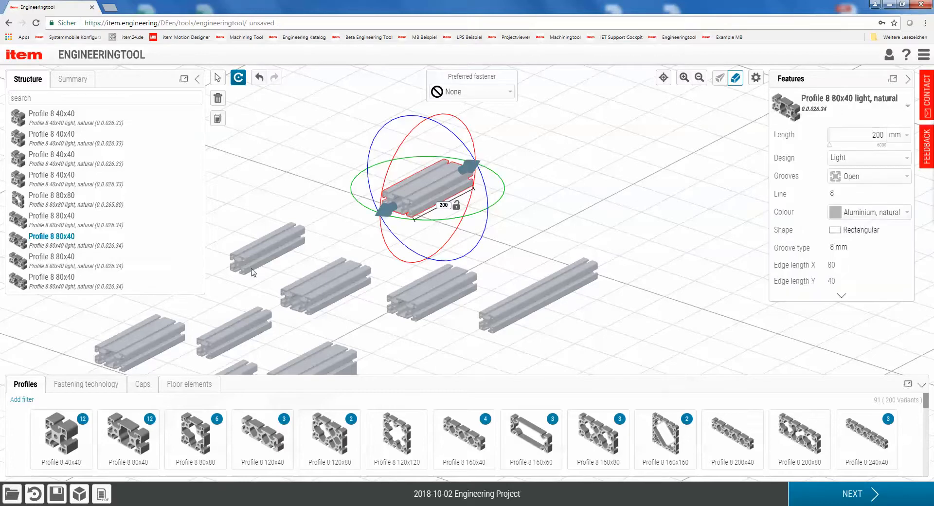
left_click(263, 260)
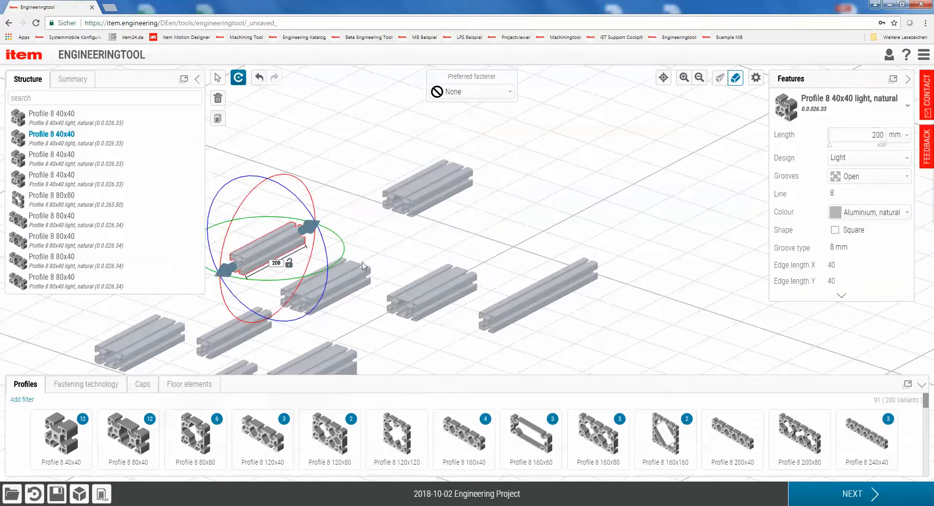
left_click(239, 78)
left_click(362, 130)
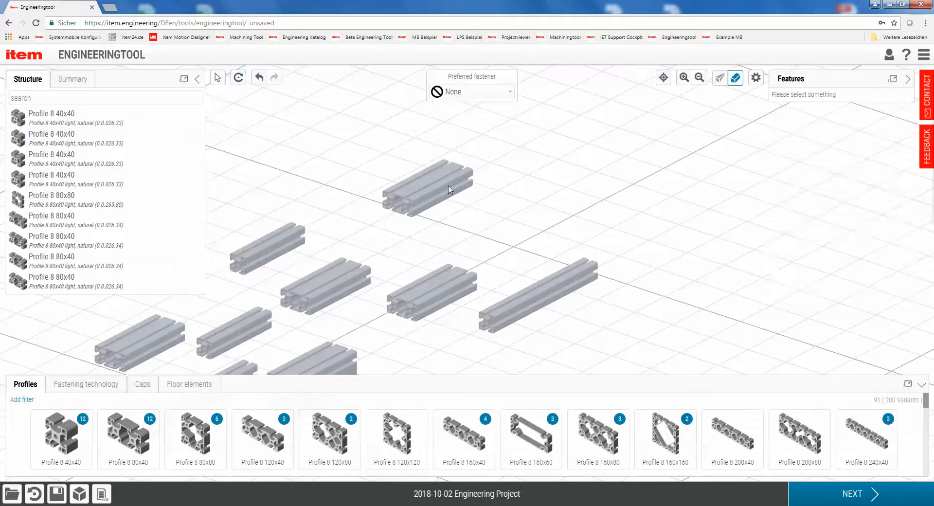
- Enable rotation for the rearmost Profile 8 80x40 and rotate it to stand upright
left_click(451, 191)
left_click(238, 77)
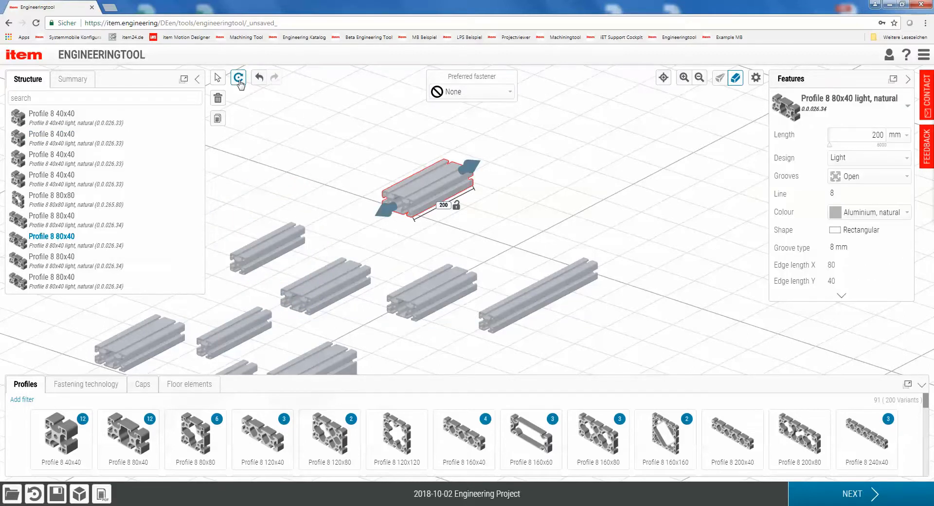
left_click_drag(547, 194, 504, 196)
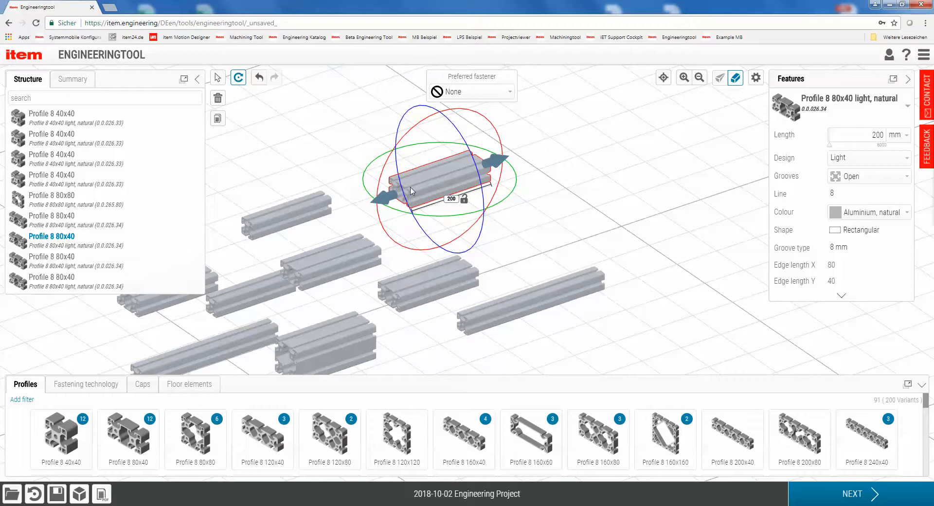
left_click_drag(479, 116, 392, 171)
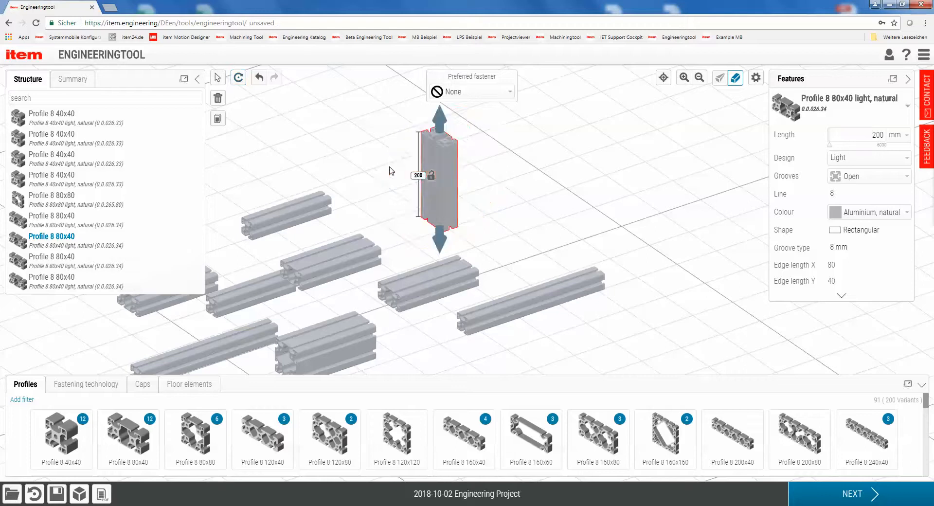
- Rotate the upright Profile 8 80x40 freely about its green, blue and red rings and turn rotation off
left_click(238, 78)
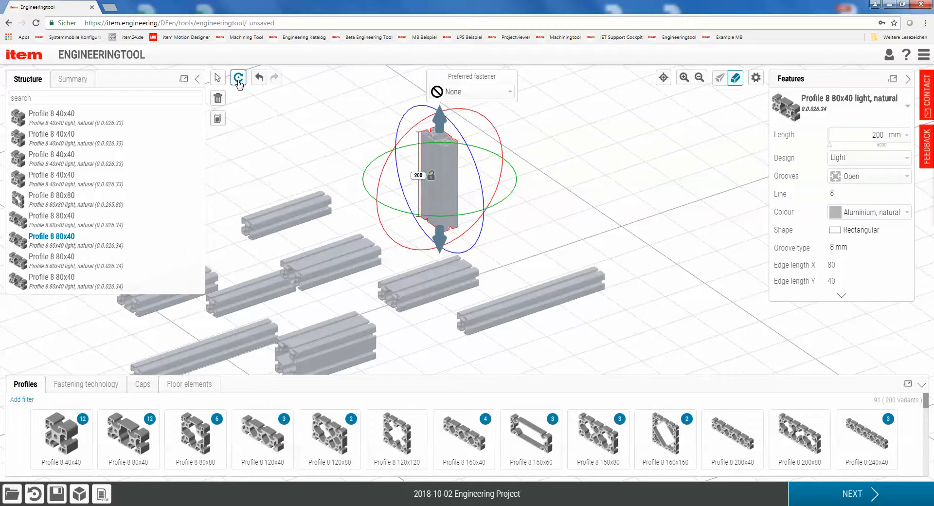
left_click_drag(366, 191, 504, 203)
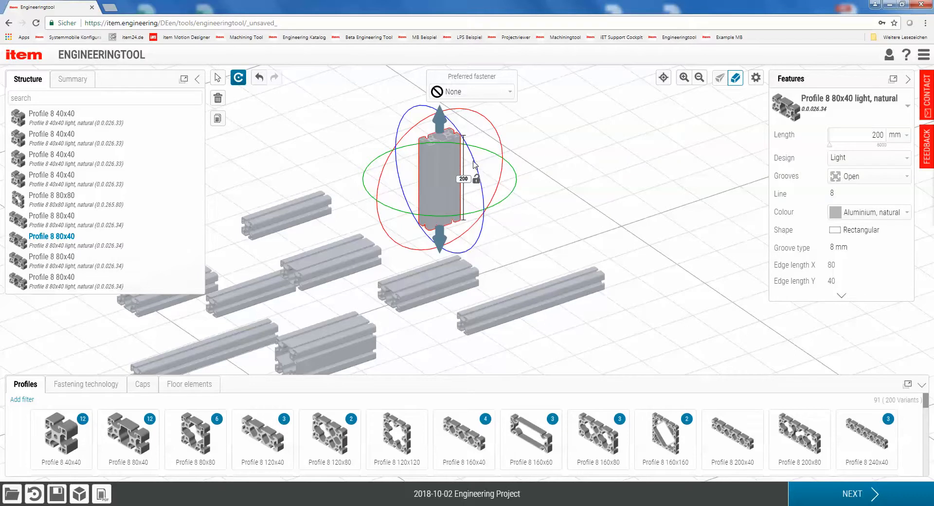
left_click_drag(474, 162, 487, 321)
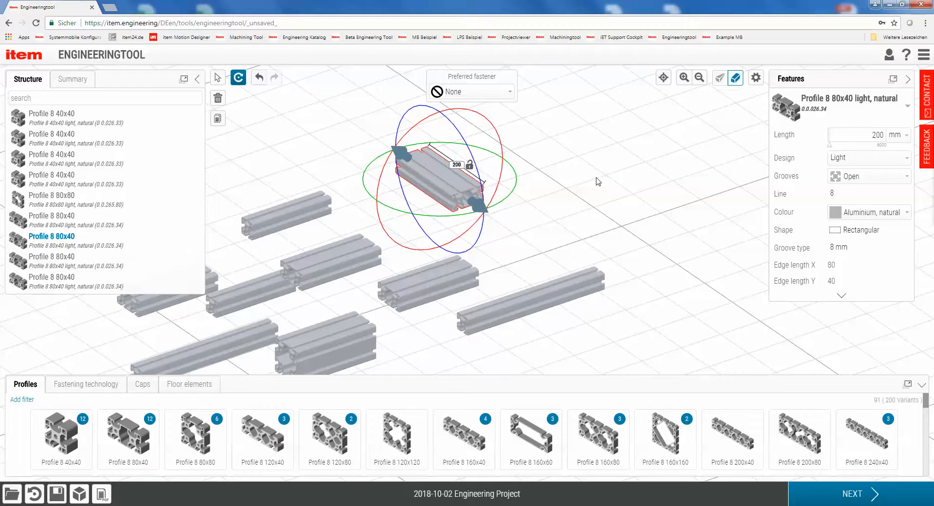
left_click_drag(460, 132, 457, 183)
left_click_drag(456, 114, 422, 158)
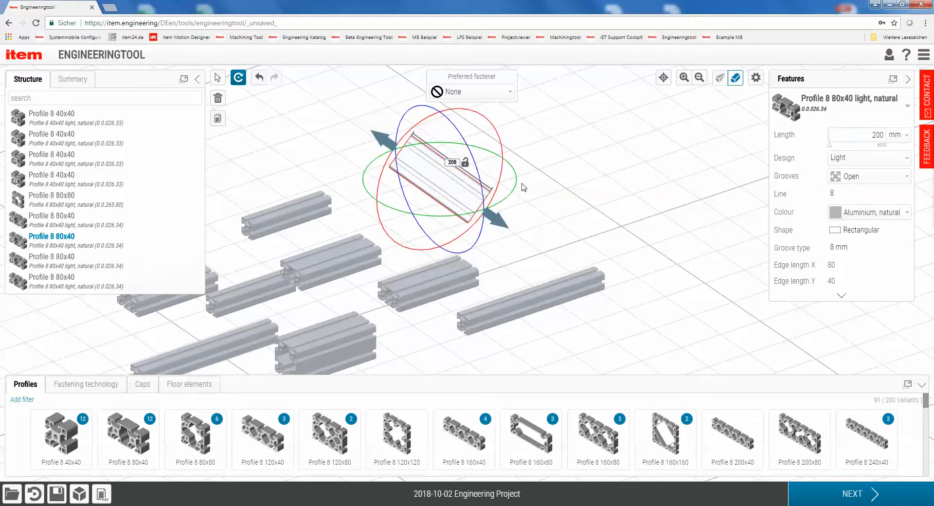
left_click_drag(511, 192, 460, 216)
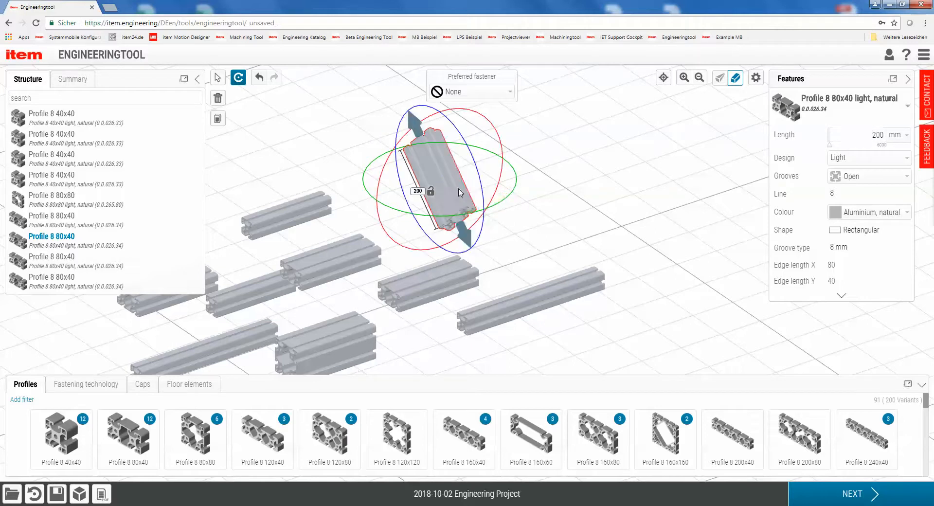
left_click_drag(475, 119, 514, 189)
left_click_drag(589, 202, 510, 179)
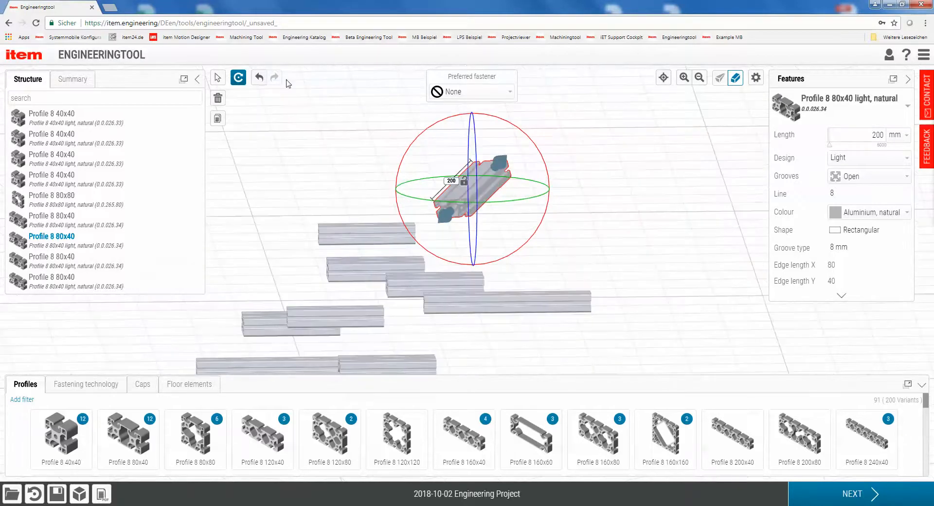
left_click(238, 77)
left_click_drag(569, 211, 603, 232)
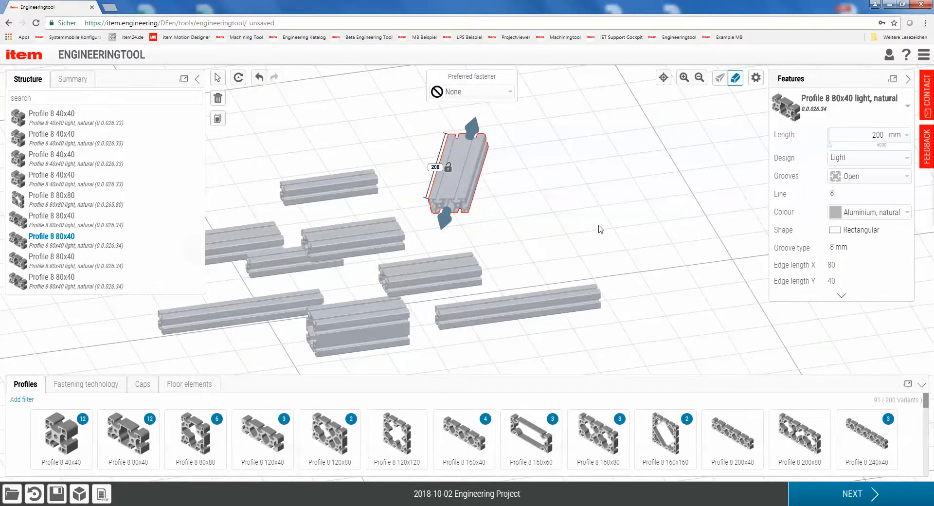
- Reset the tilted 80x40 profile's orientation and move it back beside the other profiles
right_click(470, 165)
left_click(520, 204)
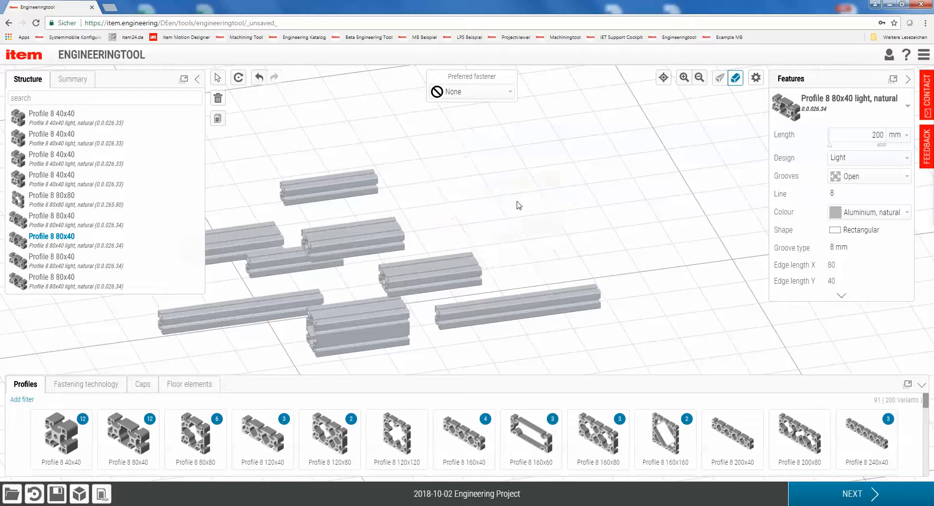
scroll(519, 204, "down", 6)
left_click_drag(560, 192, 590, 249)
scroll(573, 287, "down", 4)
right_click_drag(522, 318, 551, 276)
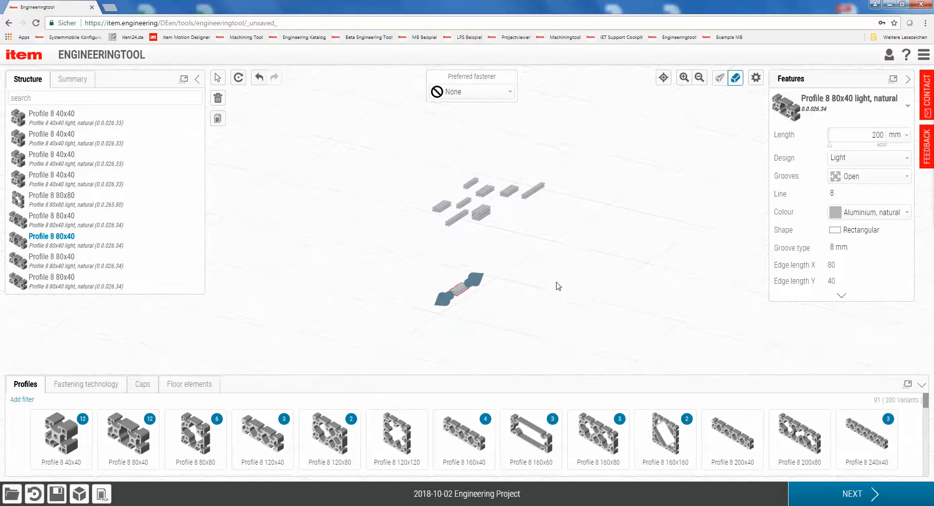
left_click_drag(472, 298, 530, 229)
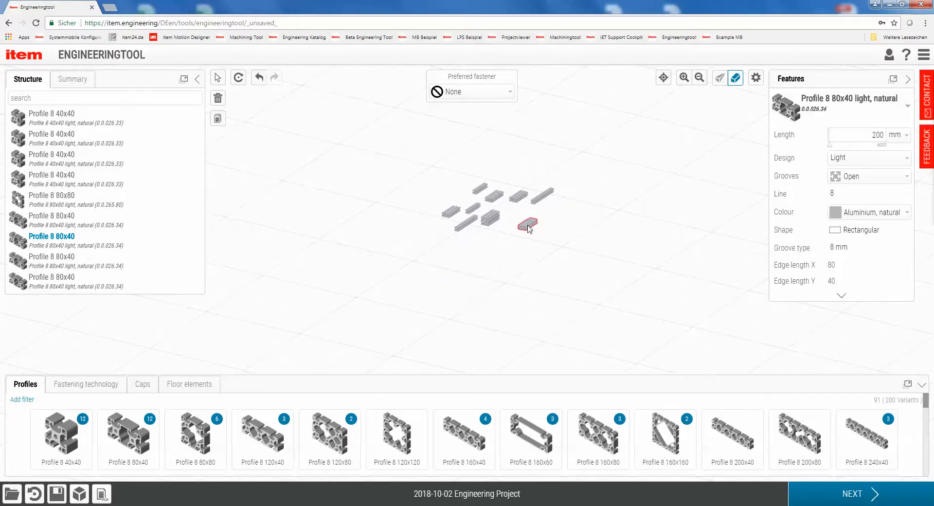
- Select all nine profiles in the workspace and delete them
scroll(510, 265, "up", 5)
scroll(485, 279, "up", 2)
right_click_drag(485, 279, 465, 316)
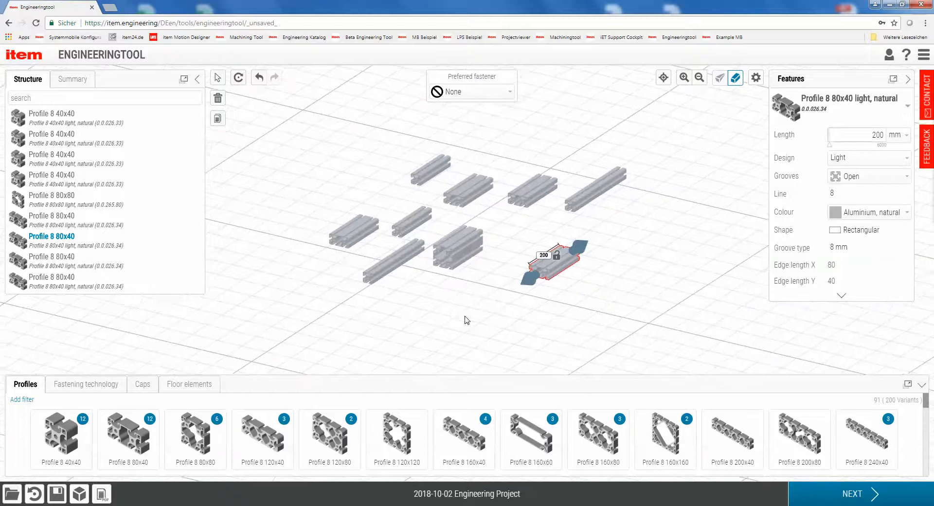
left_click_drag(467, 320, 488, 319)
left_click(485, 317)
key("ctrl+a")
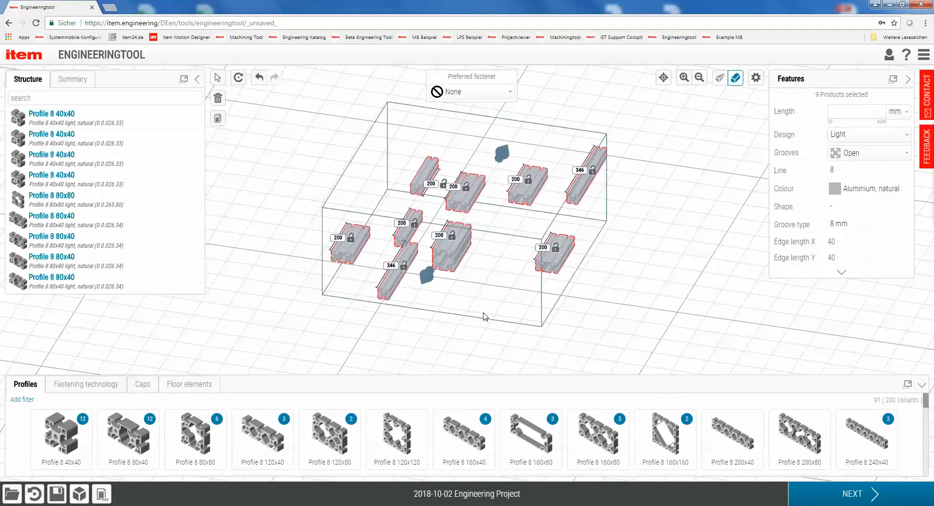
key("Delete")
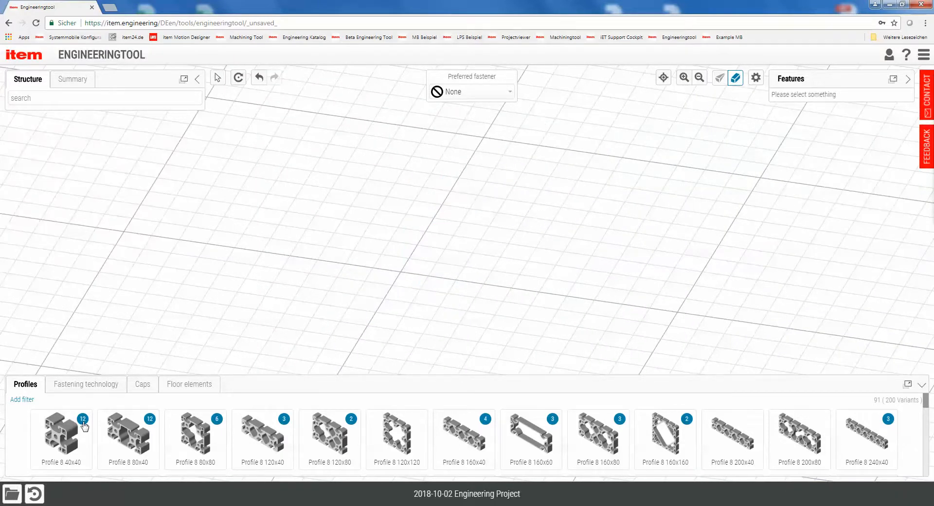
- Place one Profile 8 40x40 from the catalogue on the empty grid and select it
left_click_drag(84, 427, 434, 239)
left_click_drag(486, 256, 562, 266)
scroll(483, 273, "up", 5)
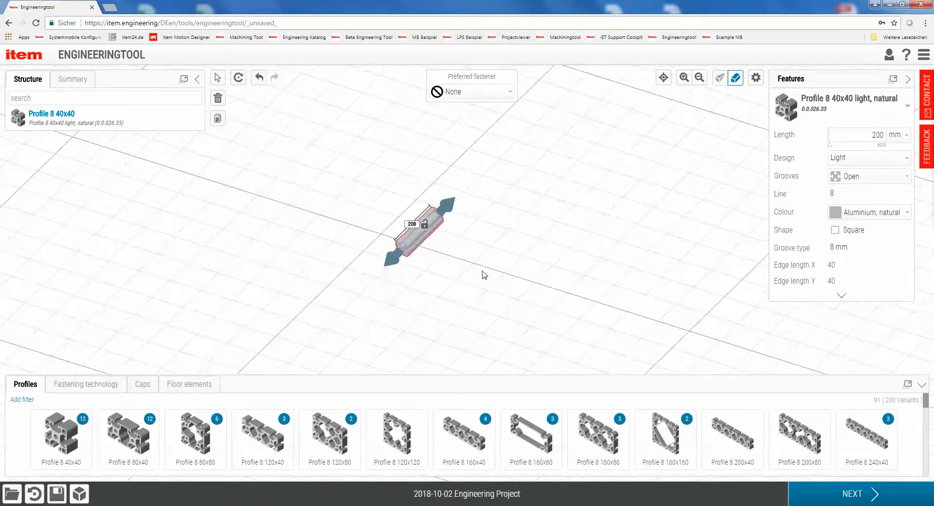
left_click_drag(424, 302, 470, 285)
left_click(470, 284)
left_click_drag(338, 271, 371, 294)
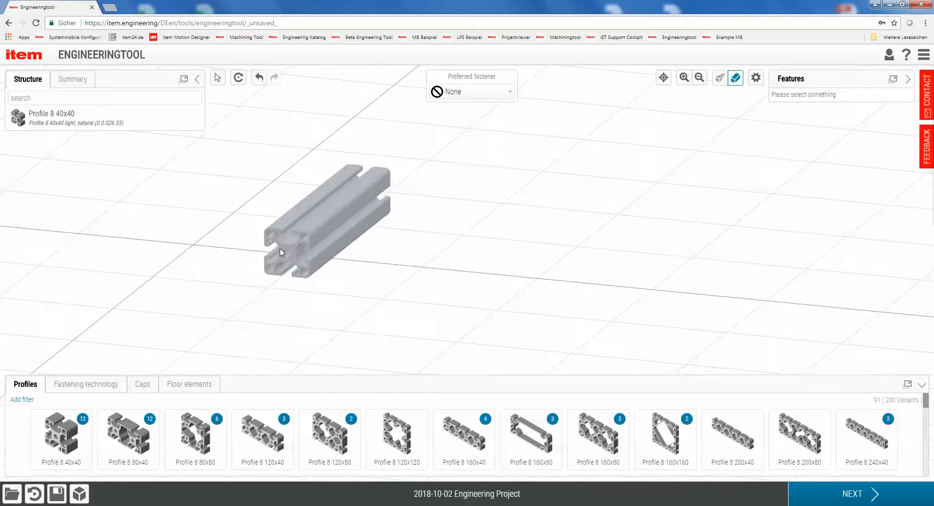
left_click(306, 259)
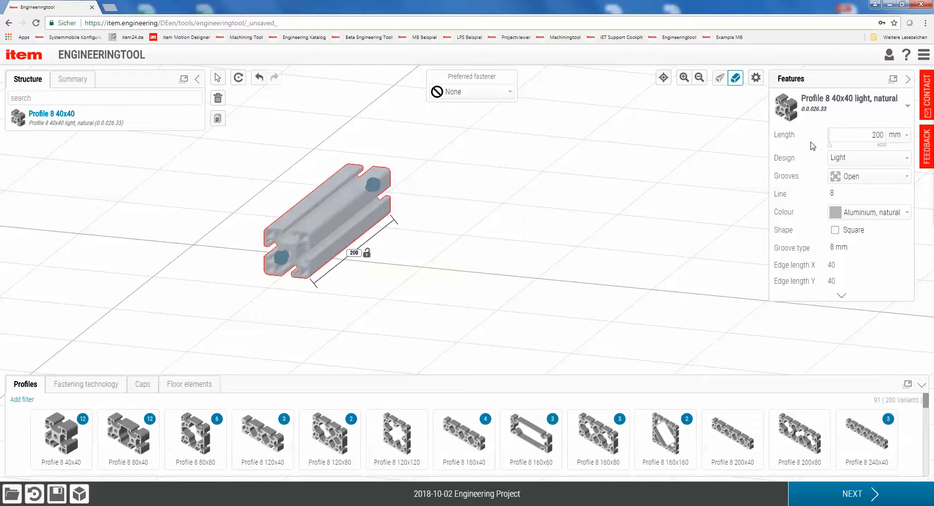
- Stretch the 40x40 profile by its front end arrow to a length of 406 mm
left_click_drag(506, 239, 575, 239)
left_click_drag(349, 259, 247, 300)
left_click_drag(444, 190, 492, 180)
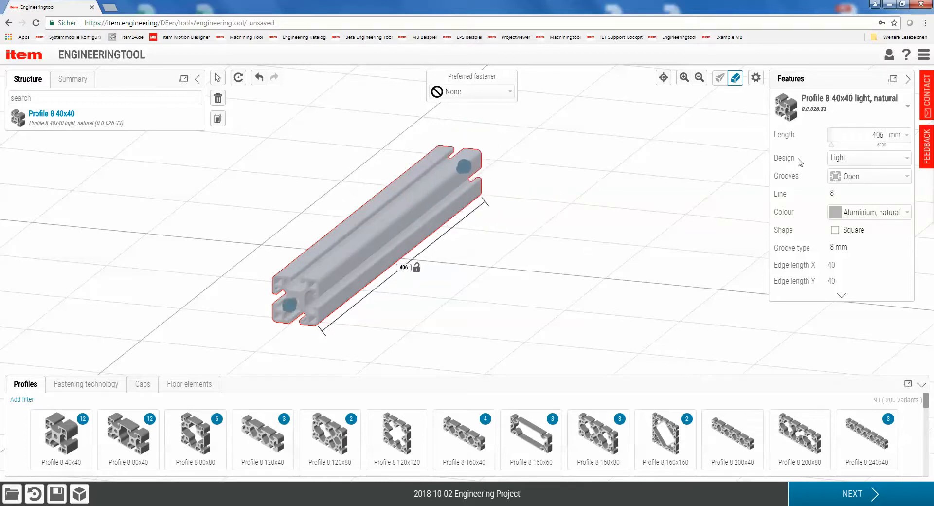
- Extend the profile to 1160 mm with the length slider and enter 450 mm on its dimension label
left_click_drag(829, 145, 842, 145)
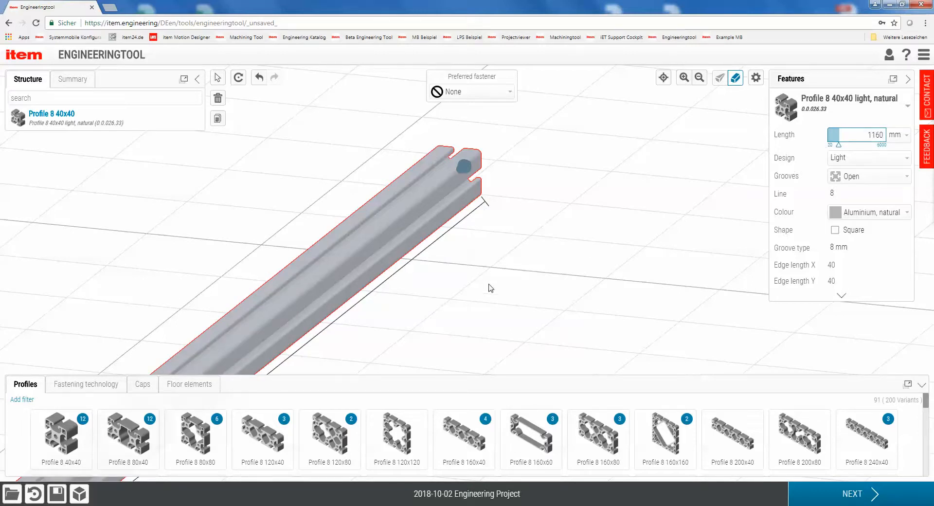
left_click_drag(488, 284, 646, 192)
scroll(478, 279, "down", 3)
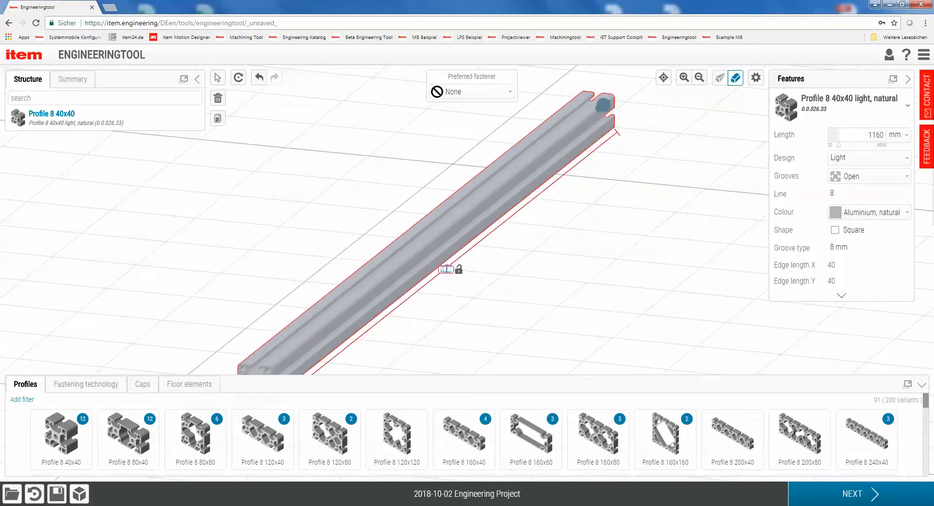
key("Return")
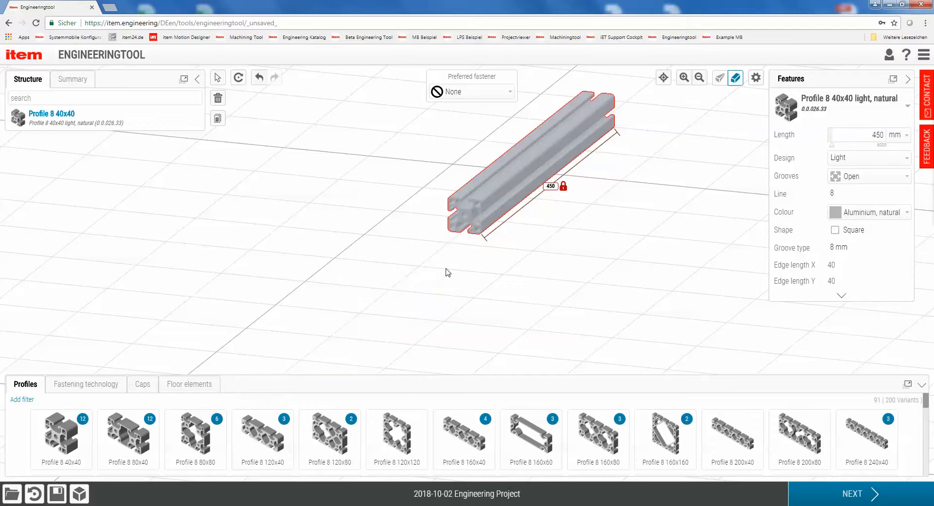
- Set the 40x40 profile's length to 500 mm in its features
double_click(882, 135)
key("BackSpace")
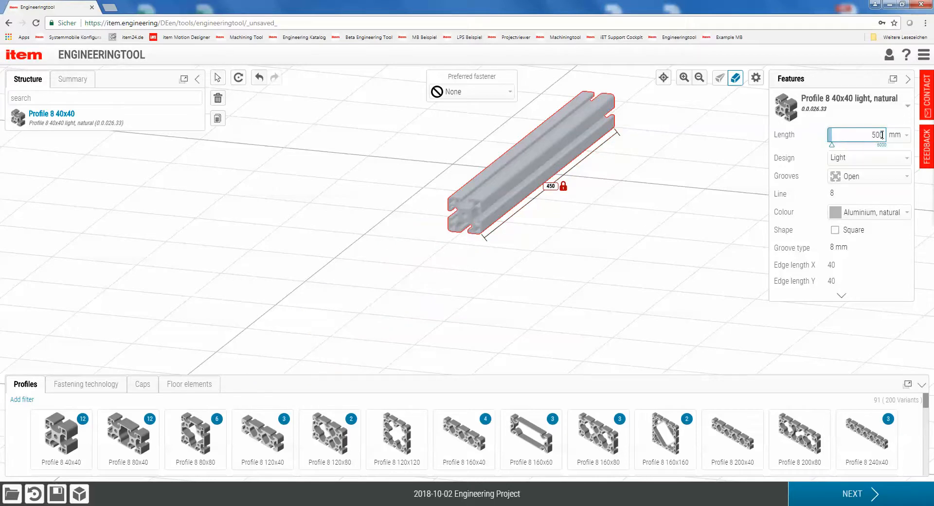
key("Return")
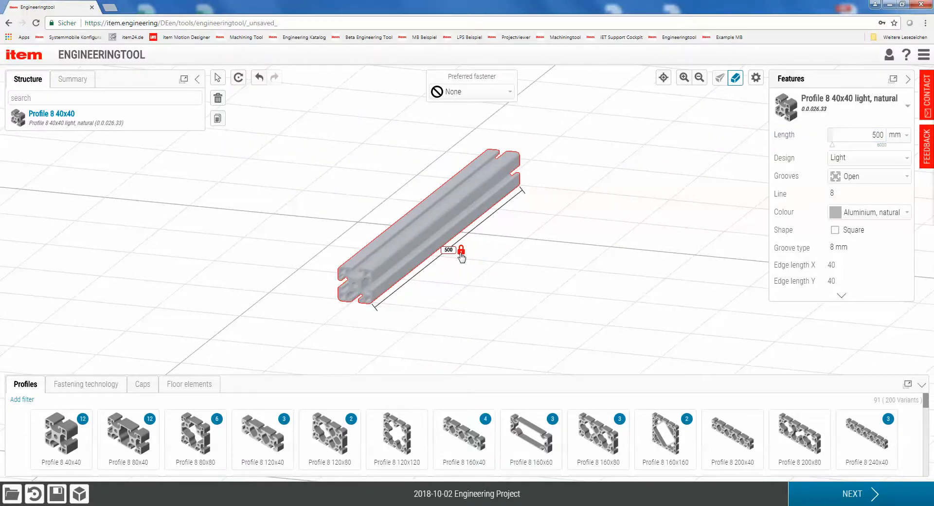
- Toggle the profile's length lock off and on several times and leave the length unlocked
left_click(462, 251)
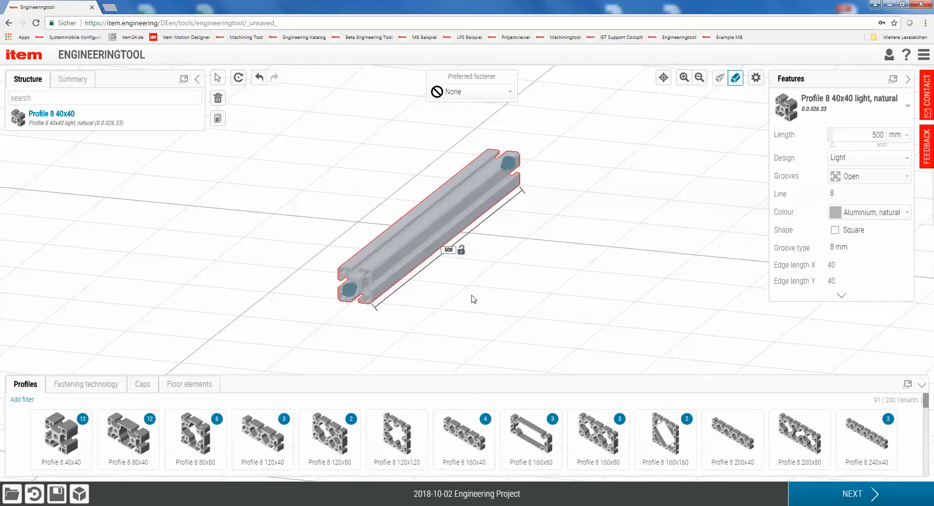
left_click(462, 251)
left_click(461, 252)
left_click(462, 251)
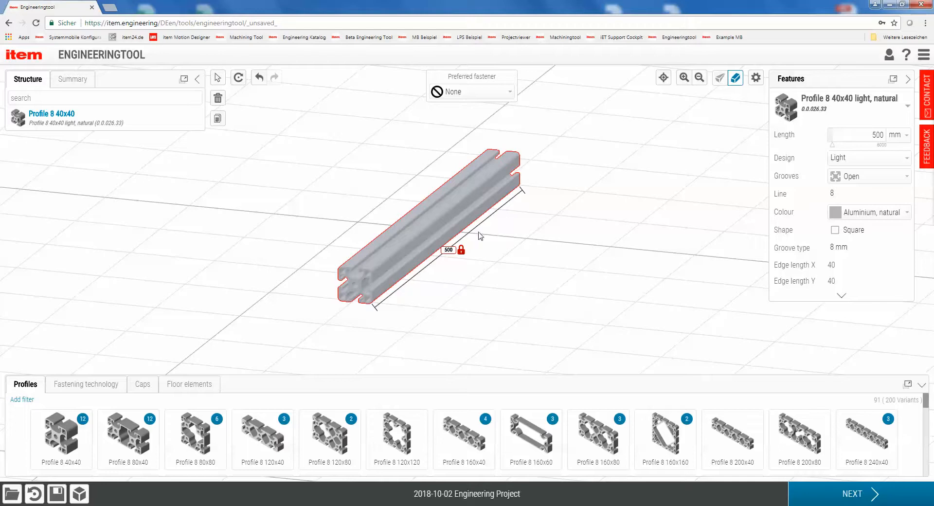
left_click(461, 251)
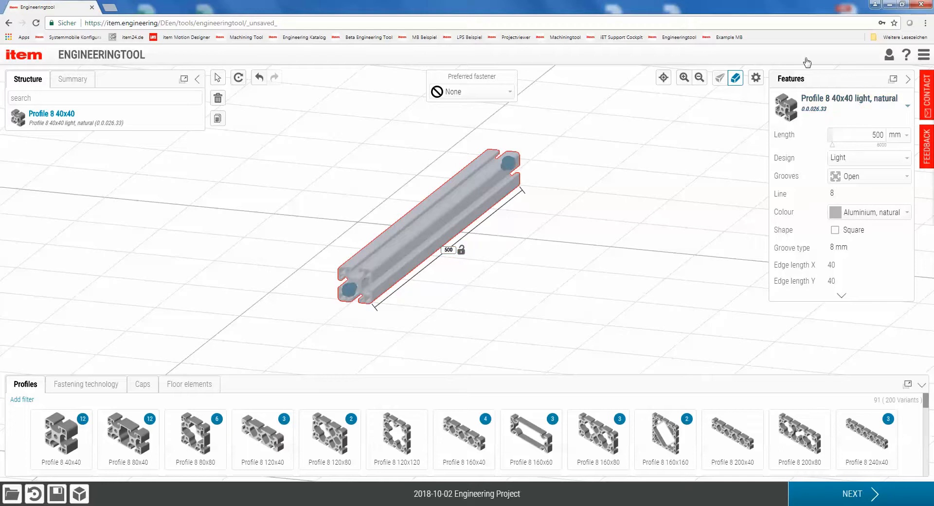
- Change the profile's design to Standard, inspect its cross-section and select it again
left_click(842, 163)
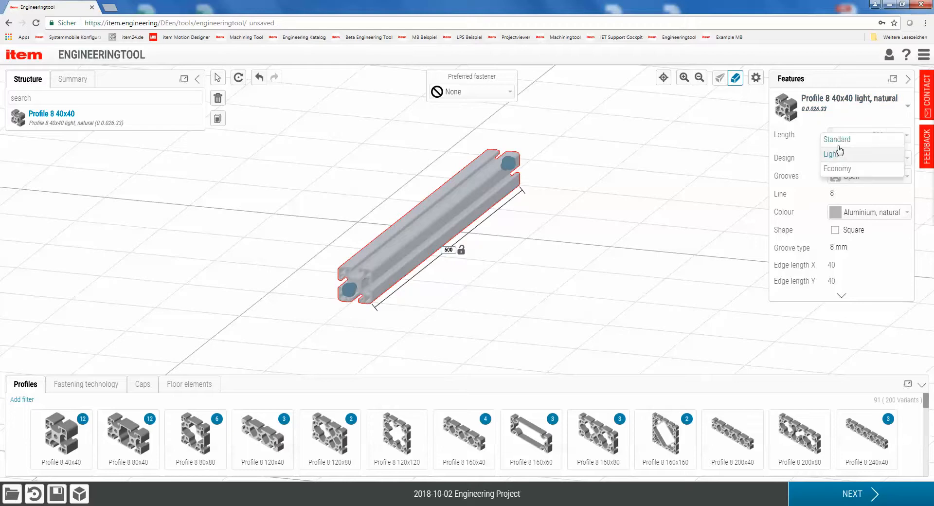
left_click(843, 141)
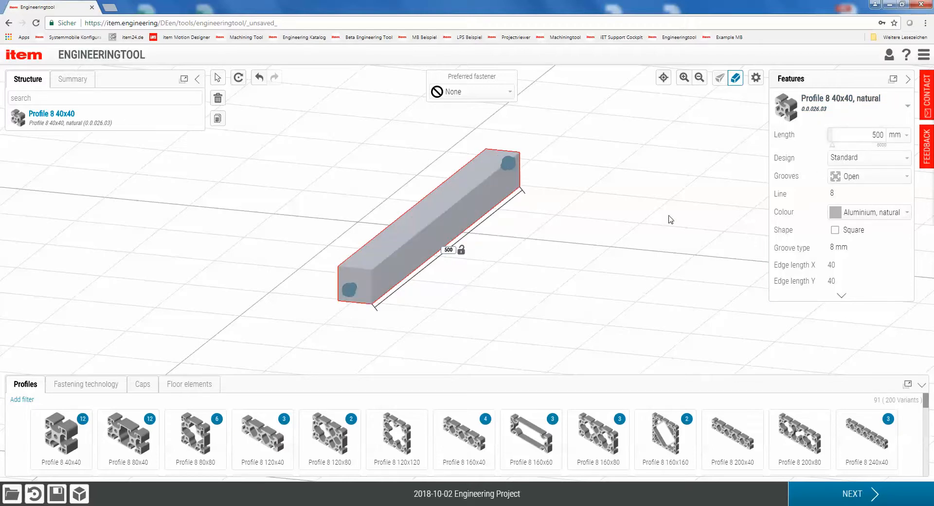
mouse_move(477, 312)
left_mouse_down()
mouse_move(506, 307)
mouse_move(467, 308)
left_mouse_up()
left_click(468, 308)
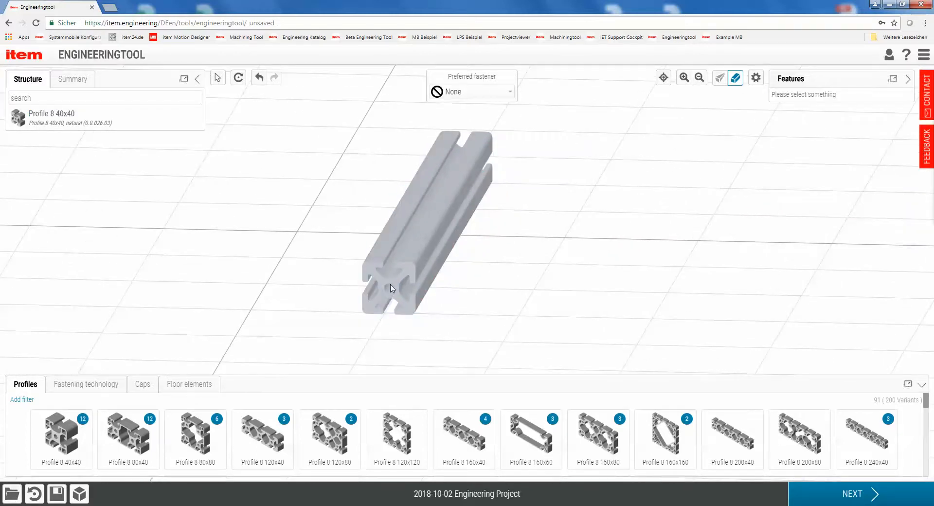
left_click(392, 291)
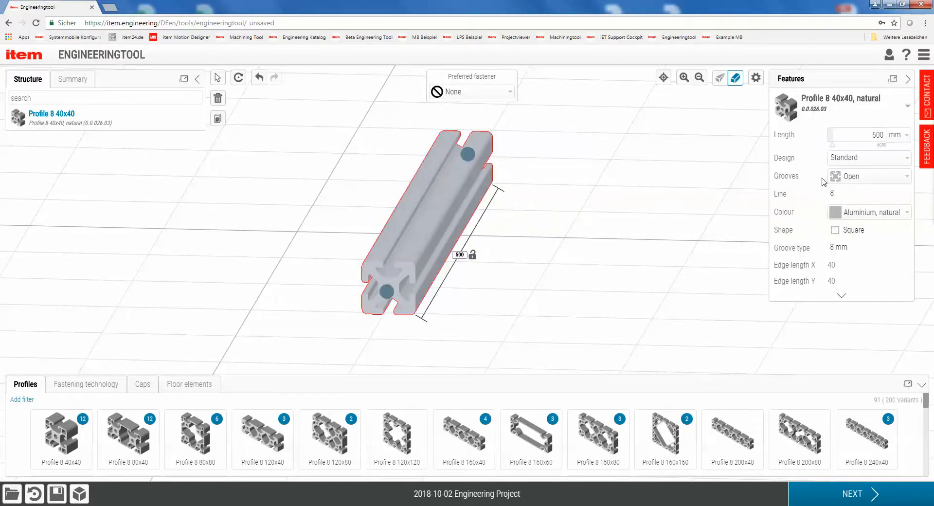
- Set the profile's grooves to 2 sides closed (90°) and its design to Light
left_click(860, 180)
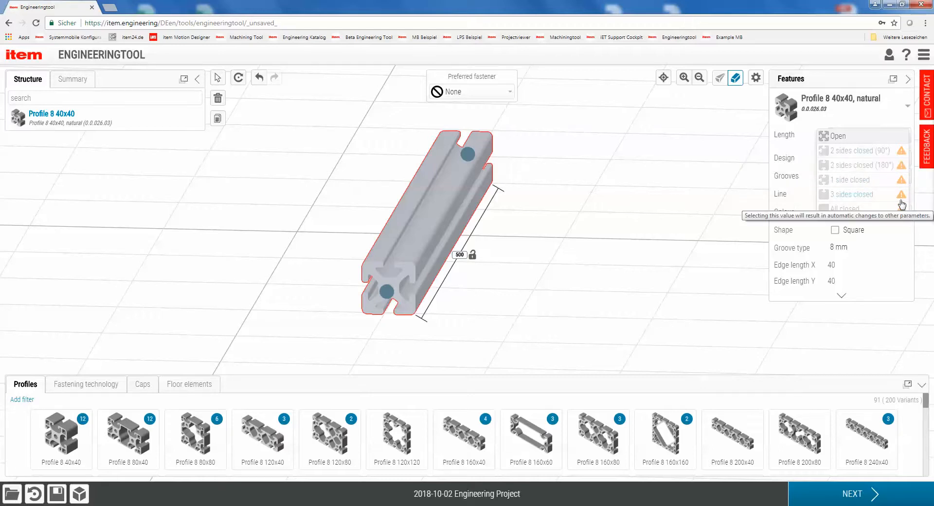
left_click(797, 191)
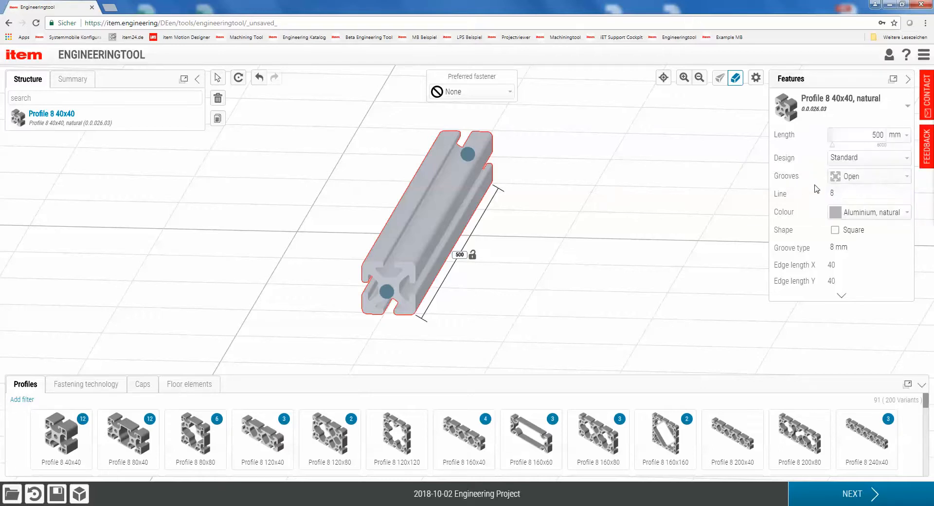
left_click(853, 183)
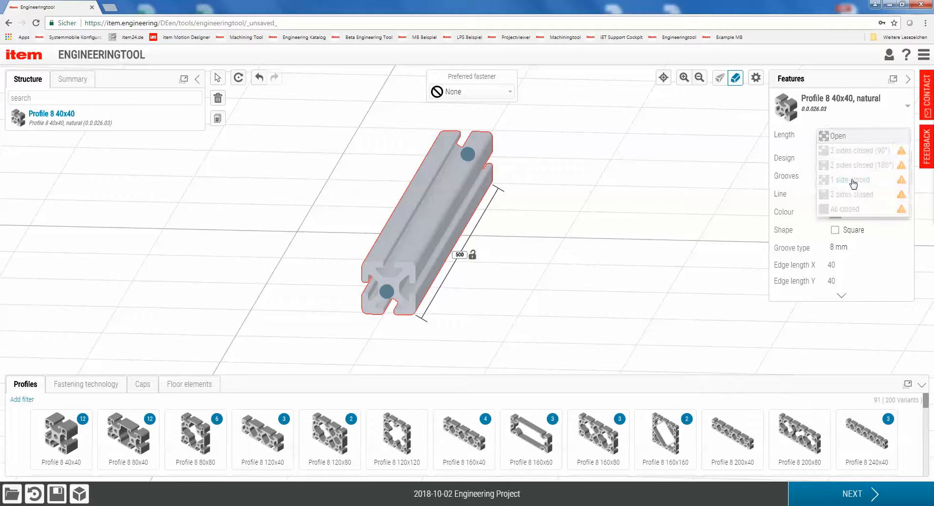
left_click(867, 153)
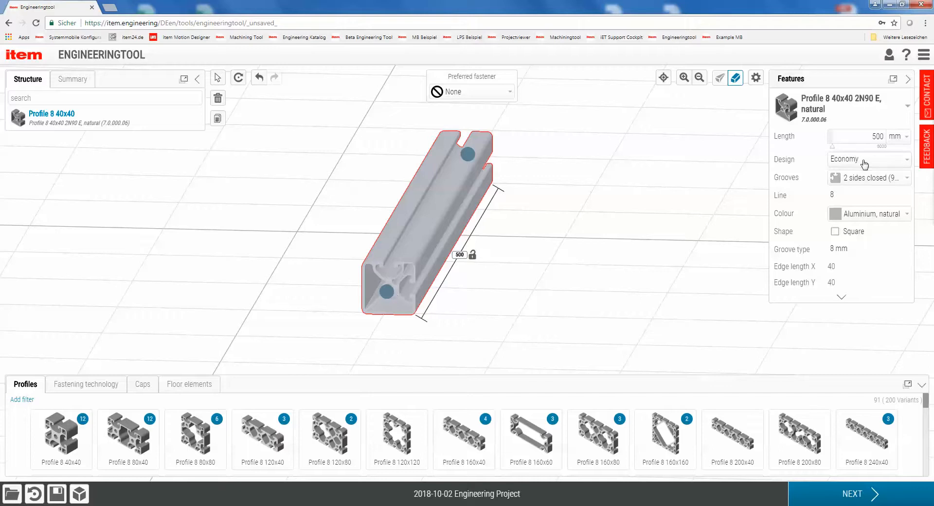
left_click(846, 165)
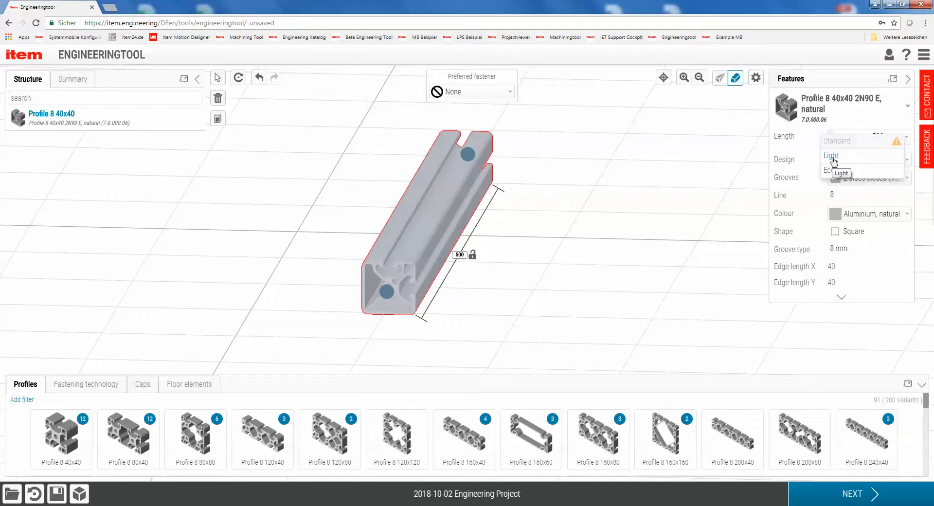
left_click(833, 157)
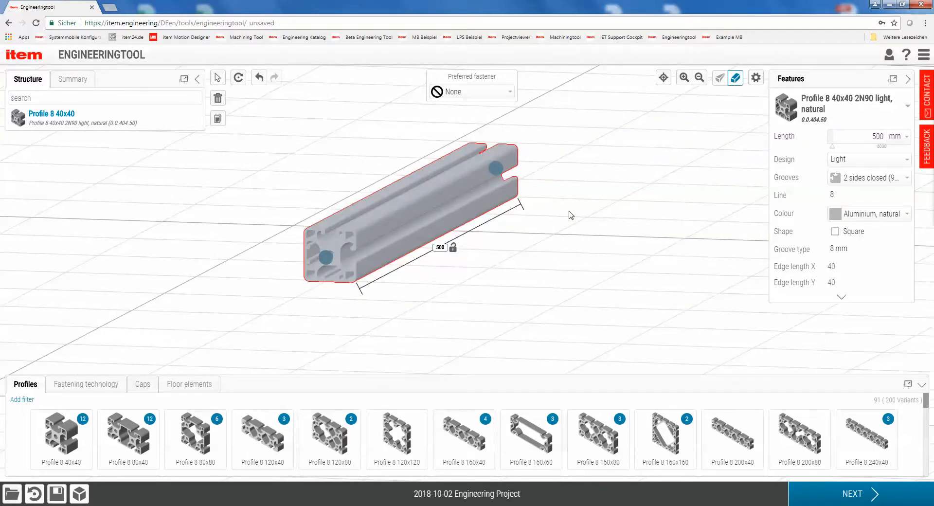
- Delete the existing profile and place a new Profile 8 40x40 in the workspace
key("Delete")
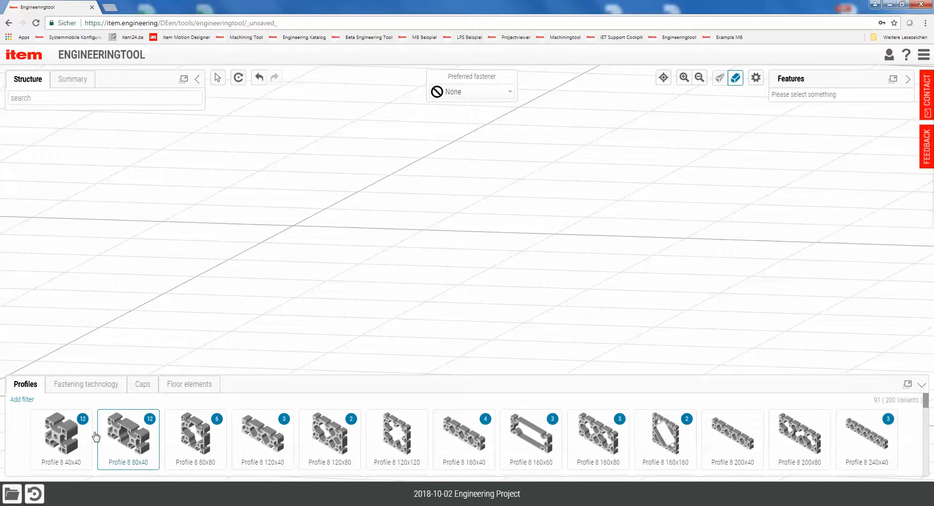
left_click_drag(61, 433, 382, 210)
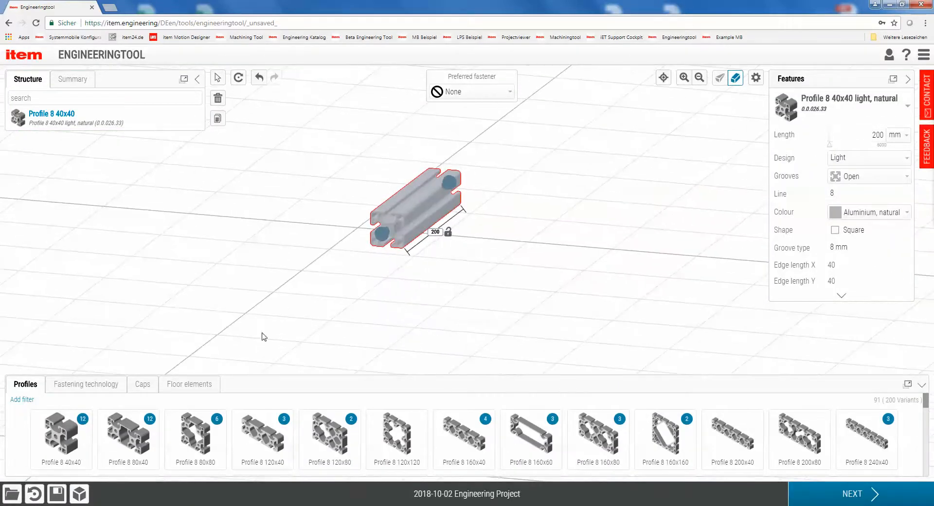
- Filter the profile catalogue by line to add Profile 6 60x30 from line 6 and Profiles 5 20x20 and 5 40x40 from line 5
left_click(20, 402)
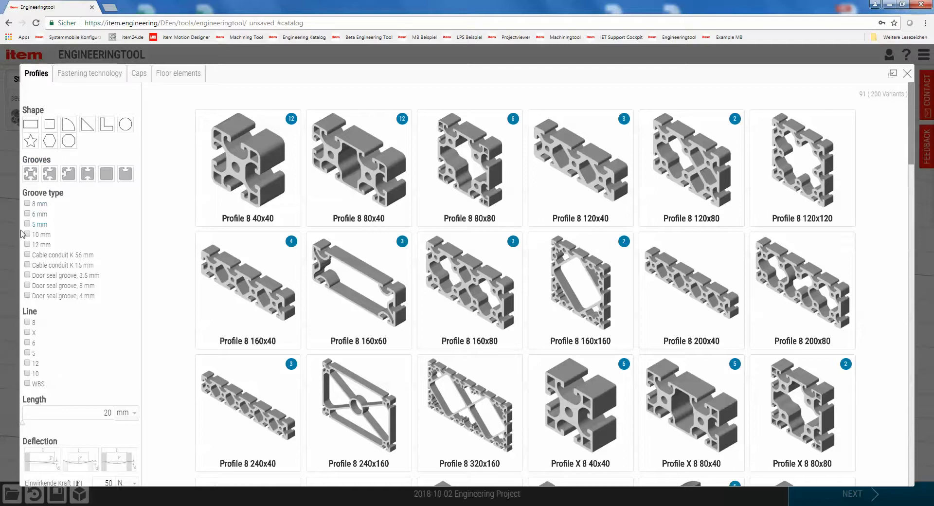
scroll(36, 336, "down", 2)
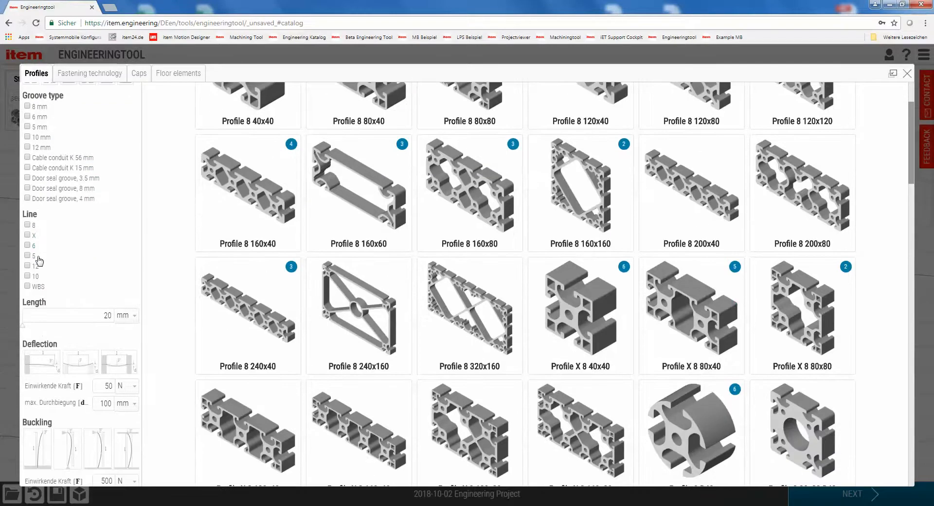
left_click(27, 246)
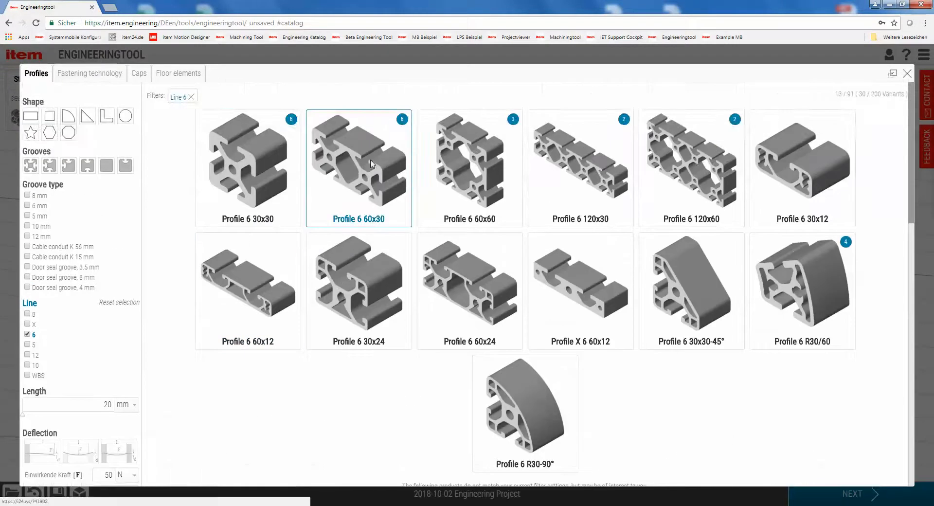
left_click(27, 335)
left_click(27, 353)
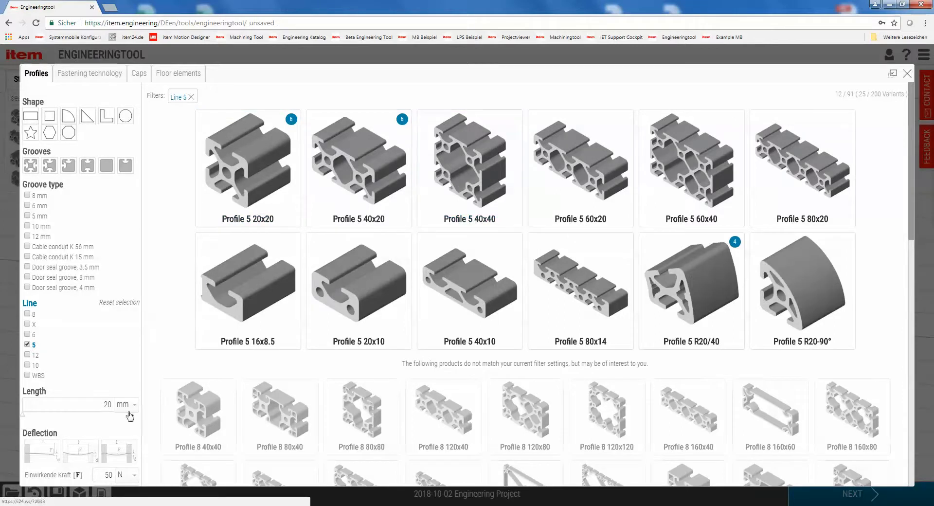
left_click(29, 346)
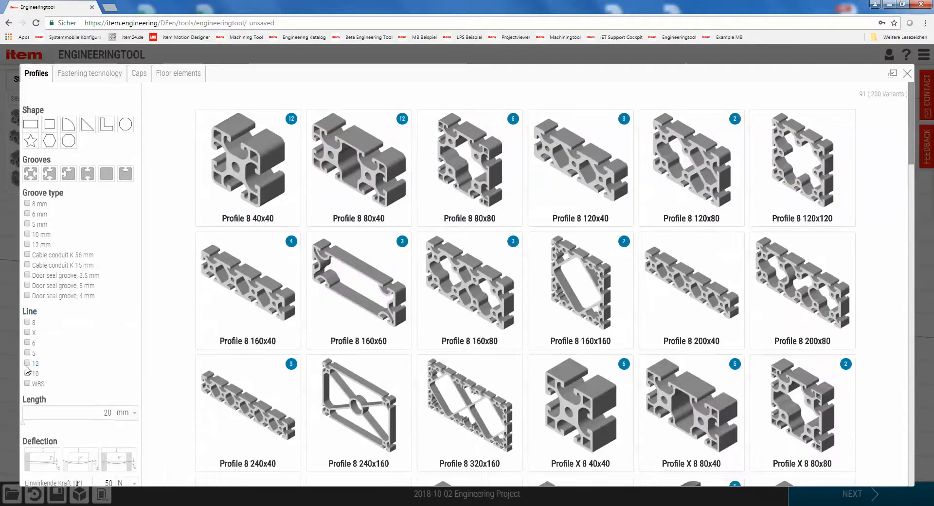
- Add Profile 12 240x120 using the line 12 filter and Profile 10 200x100 using the line 10 filter, then clear the line filter
left_click(27, 364)
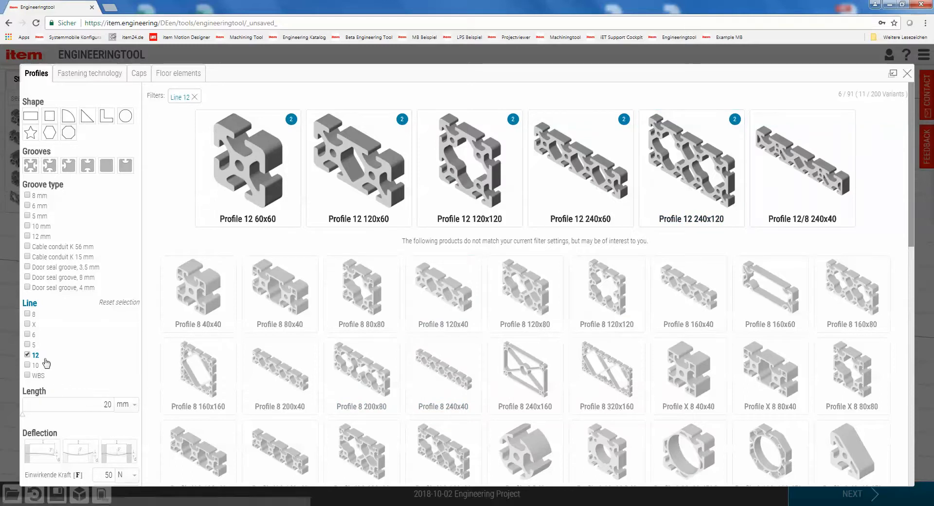
left_click(28, 356)
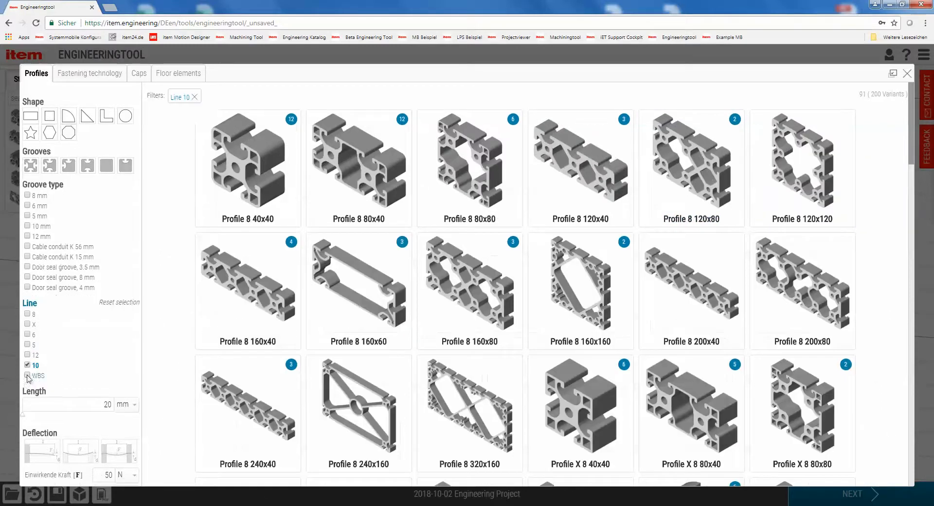
left_click(28, 374)
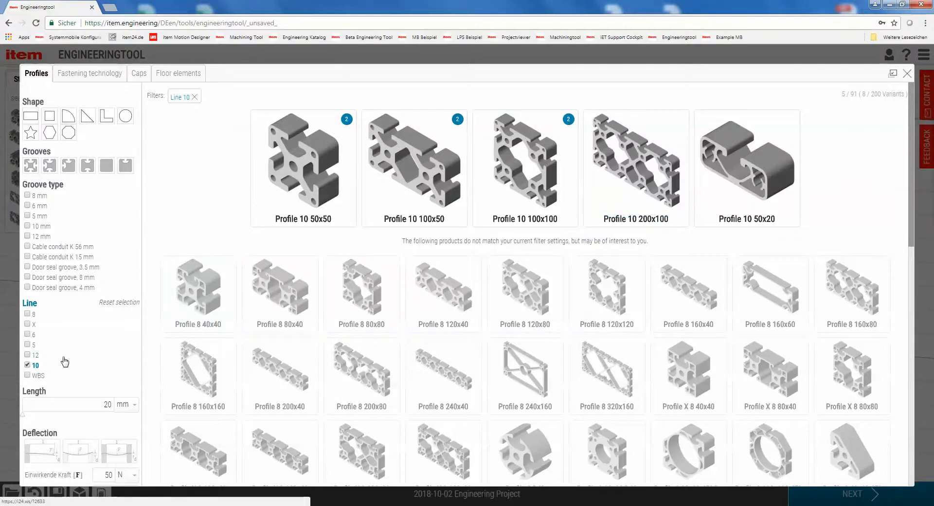
left_click(27, 366)
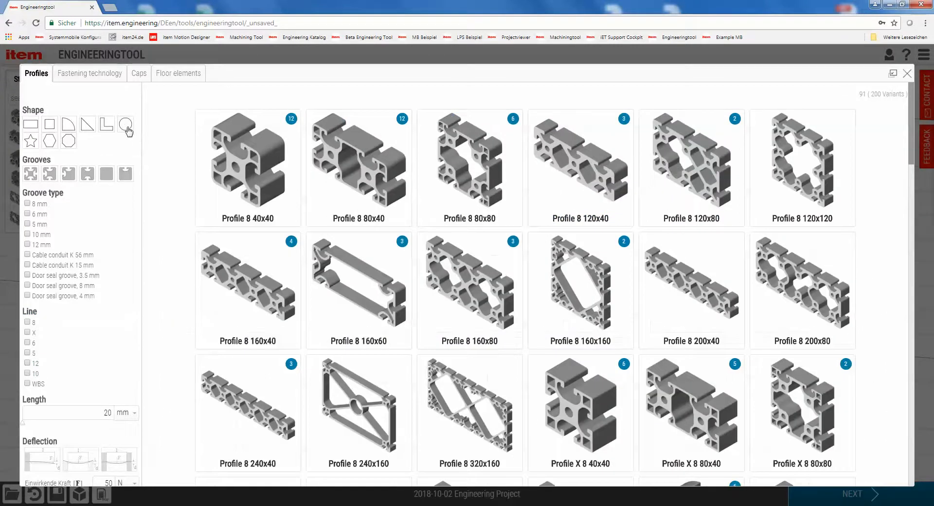
- Filter the catalogue by circular and angle bracket shapes, add Profile 8 D40 and Profile 8 W80x80 E, and remove the shape filter
left_click(125, 125)
left_click(106, 115)
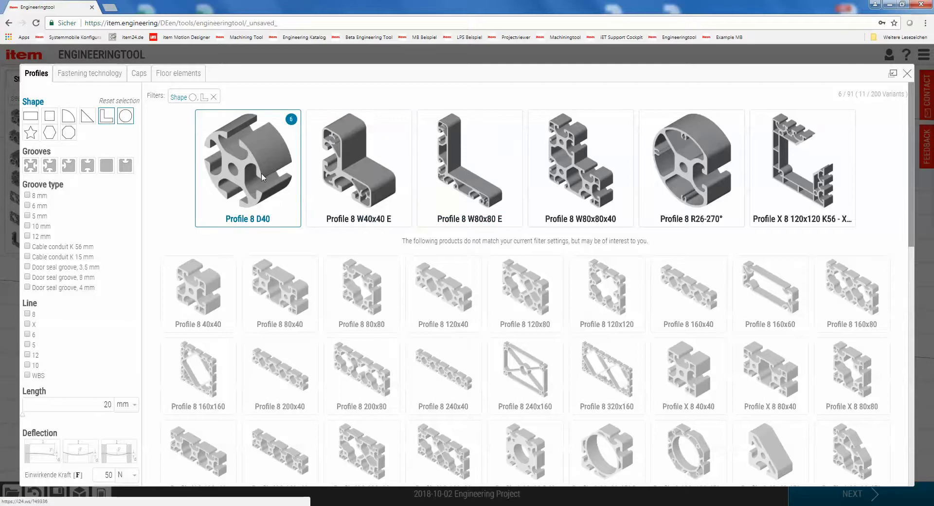
left_click(214, 97)
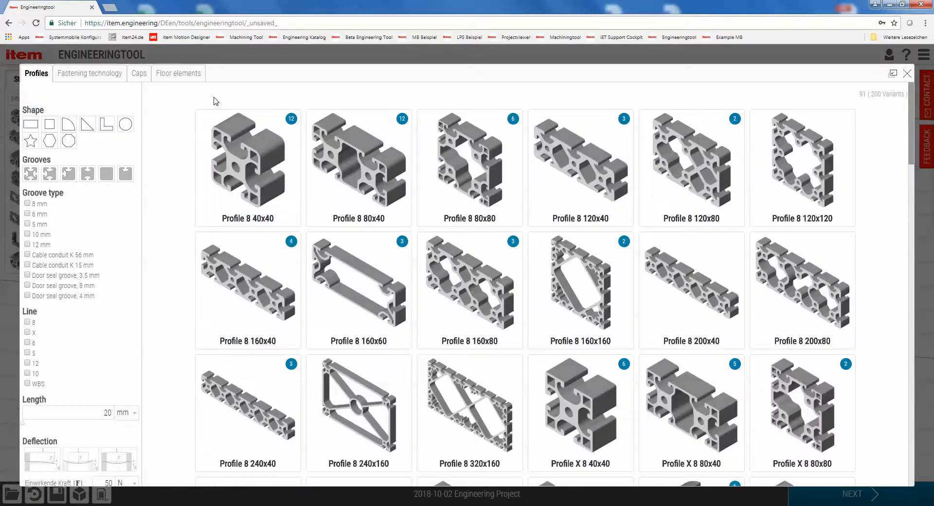
- Filter the profiles by the second deflection load case with a force of 1000 N and a length of 1200 mm
scroll(78, 262, "down", 6)
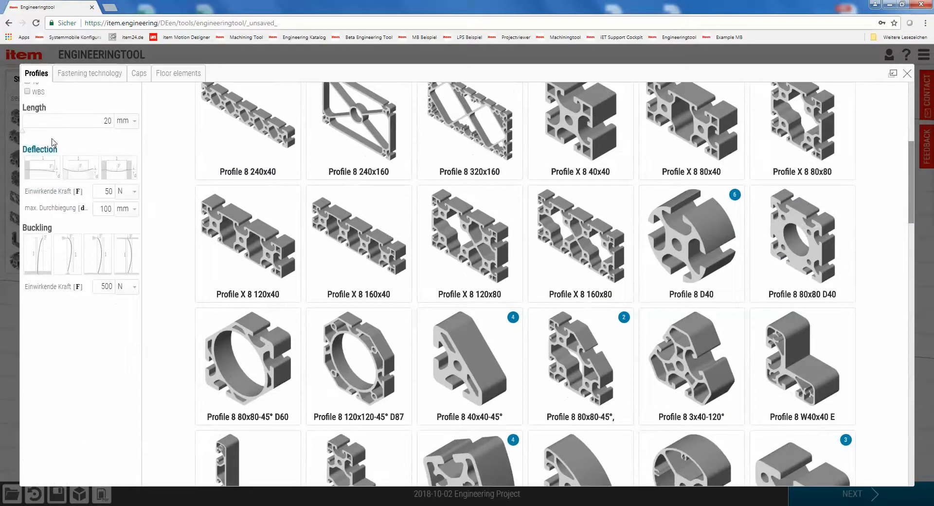
left_click(81, 173)
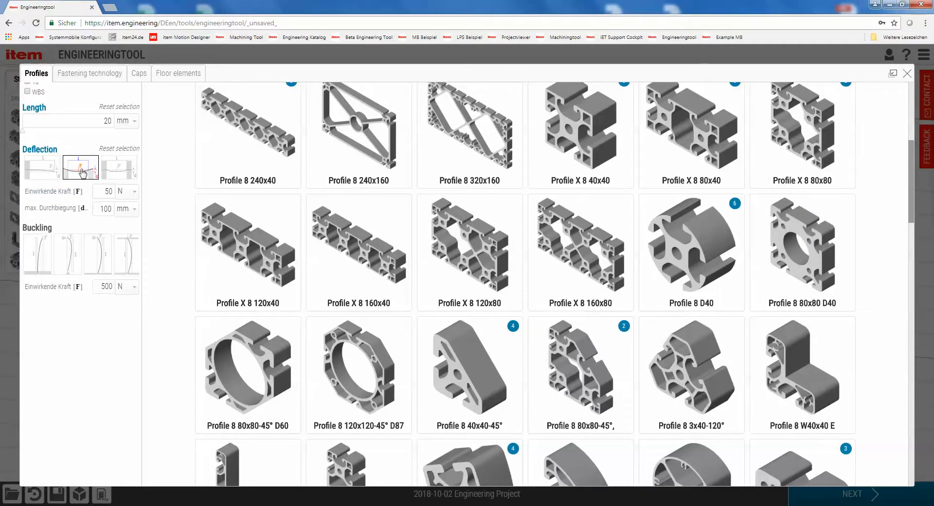
double_click(109, 191)
double_click(108, 120)
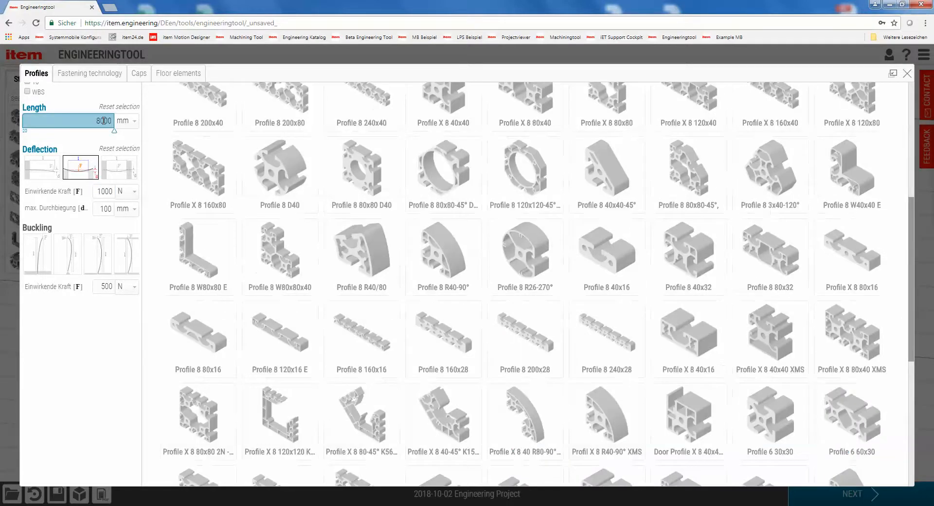
double_click(104, 120)
type("1200")
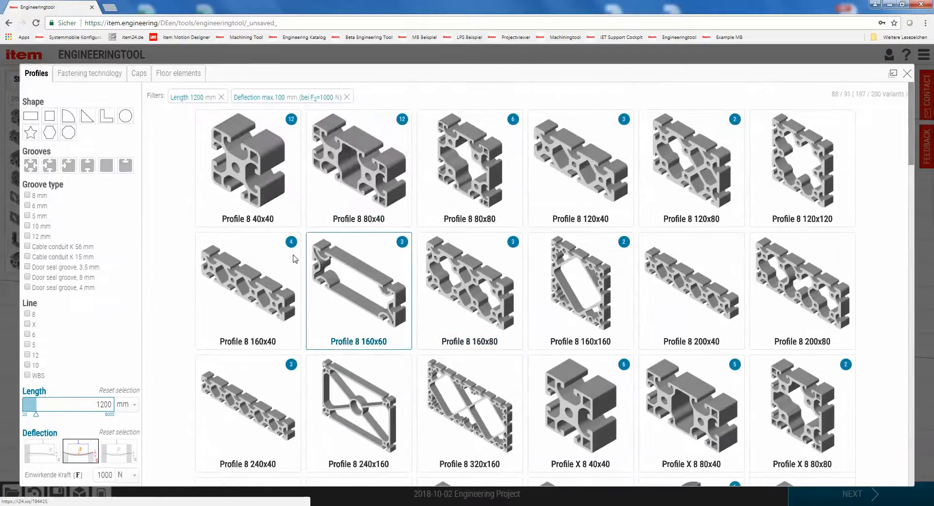
- Set the deflection filter's force to 5000 N, browse the matching profiles and close the catalogue
scroll(110, 420, "down", 1)
double_click(106, 426)
type("15")
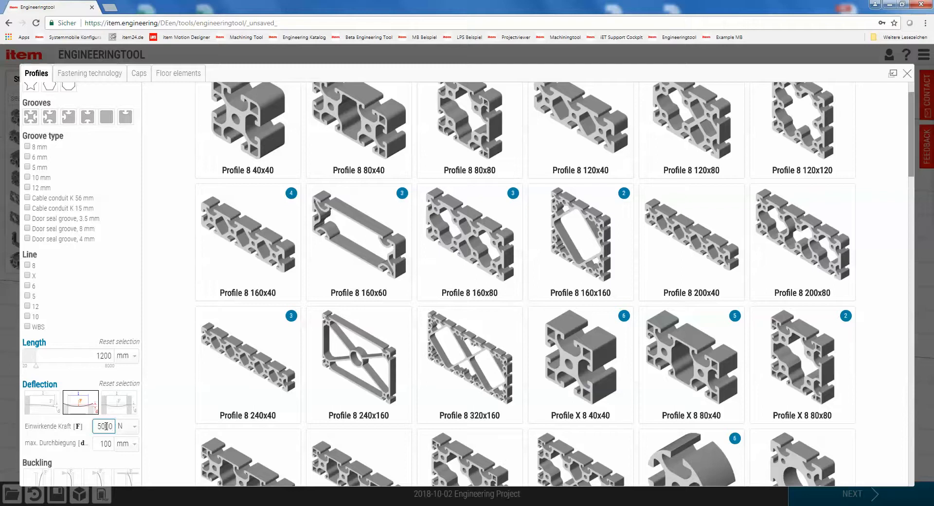
key("BackSpace")
left_click(112, 442)
scroll(593, 367, "down", 9)
scroll(592, 366, "down", 2)
scroll(323, 344, "up", 8)
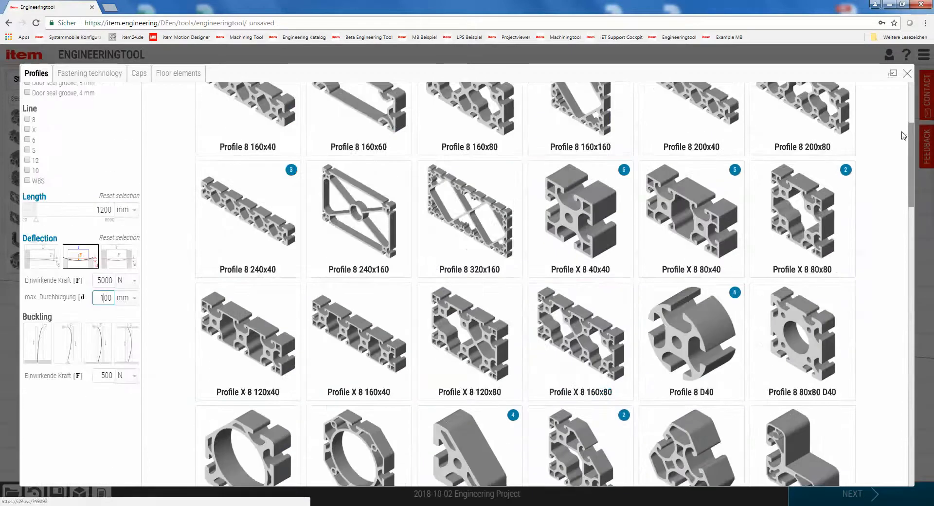
left_click(908, 74)
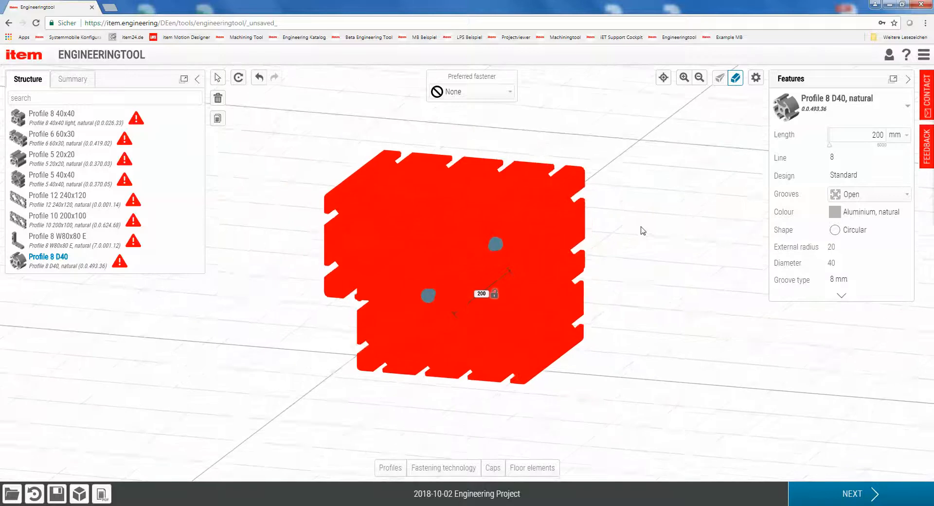
- Spread the overlapping profiles apart across the grid so that none of them collide, and clear the selection
left_click_drag(391, 223, 285, 162)
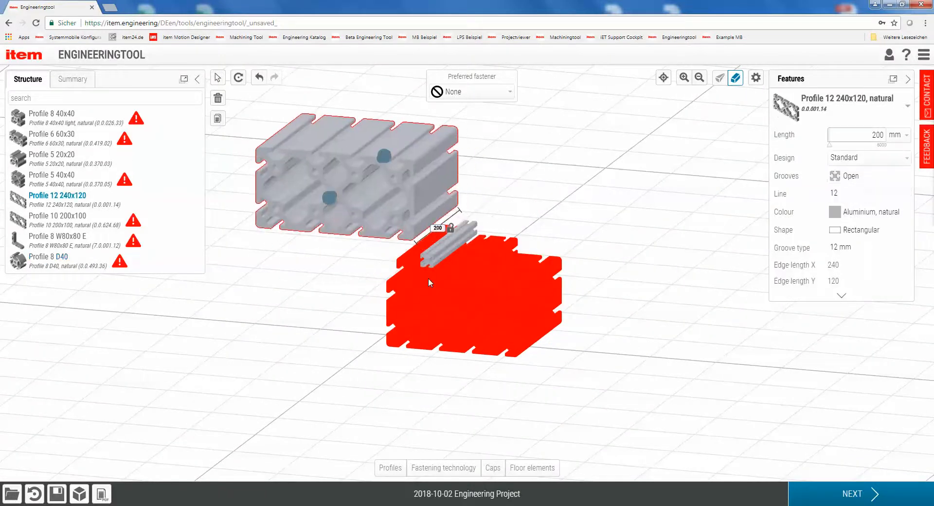
left_click_drag(499, 311, 588, 152)
left_click_drag(467, 280, 555, 274)
left_click_drag(504, 322, 662, 317)
left_click_drag(464, 328, 510, 326)
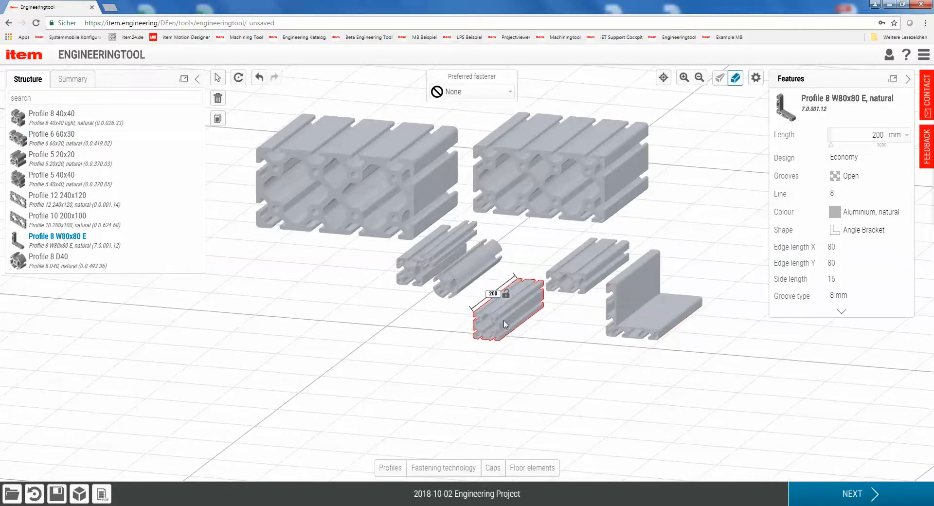
left_click(480, 278)
left_click_drag(480, 279, 464, 257)
left_click(464, 253)
left_click_drag(382, 335, 432, 344)
left_click(418, 324)
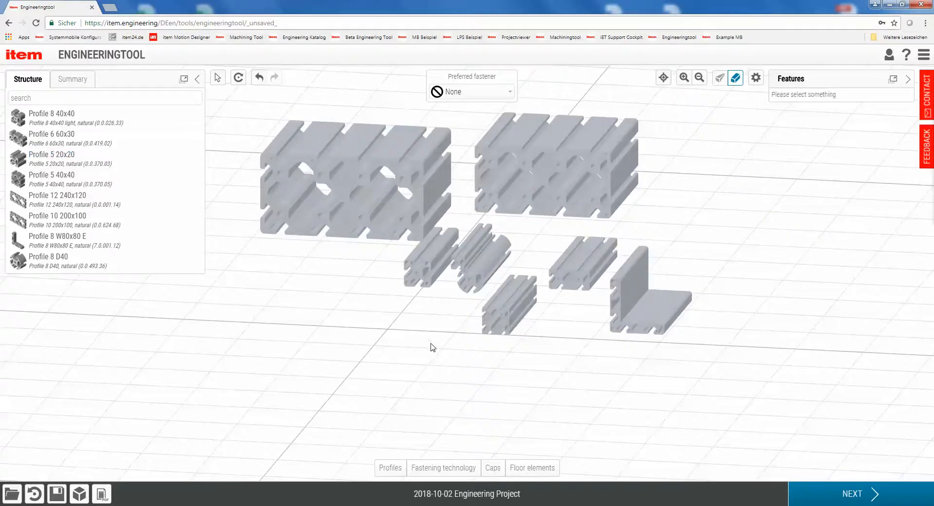
- Show the available caps and move Profile 12 240x120 and Profile 5 20x20 clear of their neighbouring profiles
scroll(430, 348, "up", 2)
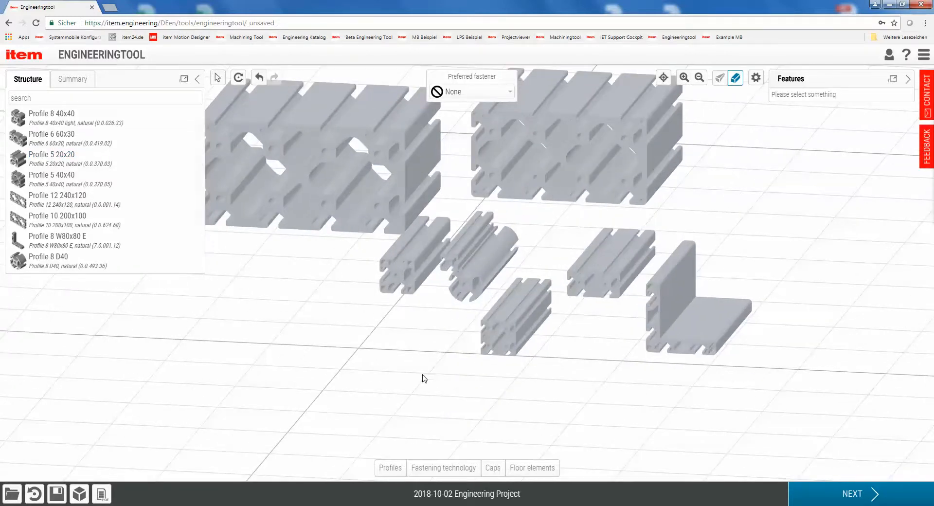
left_click(493, 468)
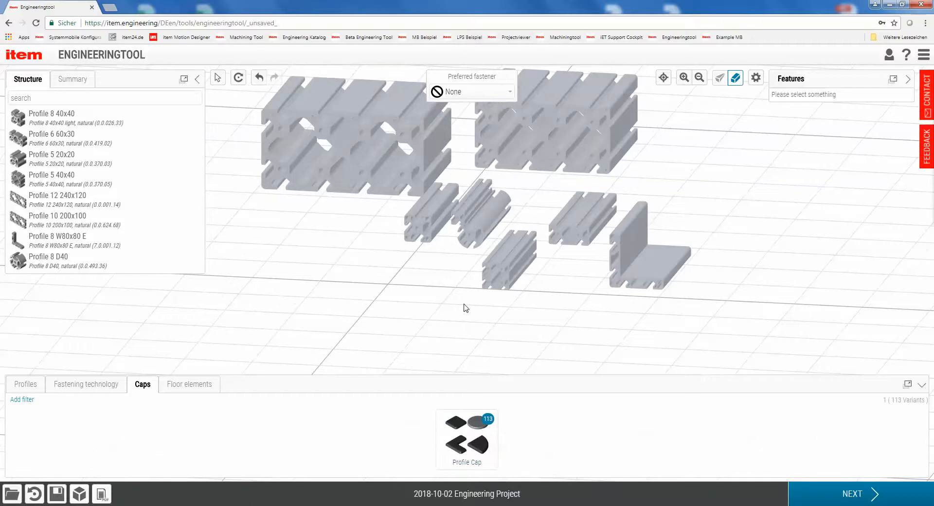
scroll(414, 257, "down", 3)
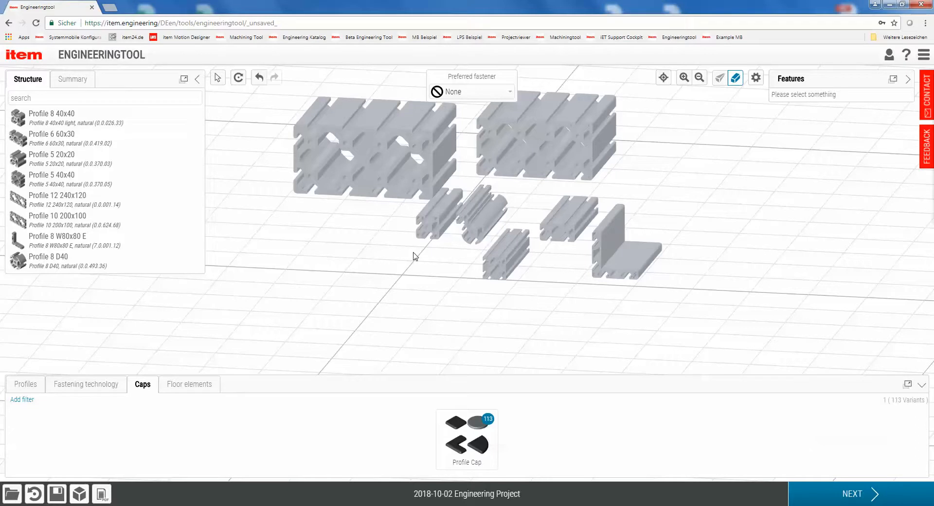
left_click_drag(368, 185, 336, 177)
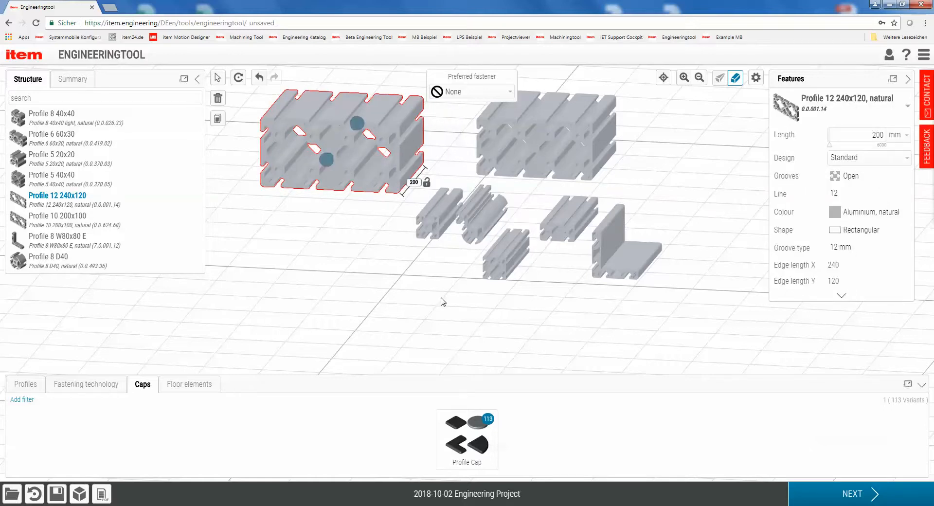
left_click(443, 310)
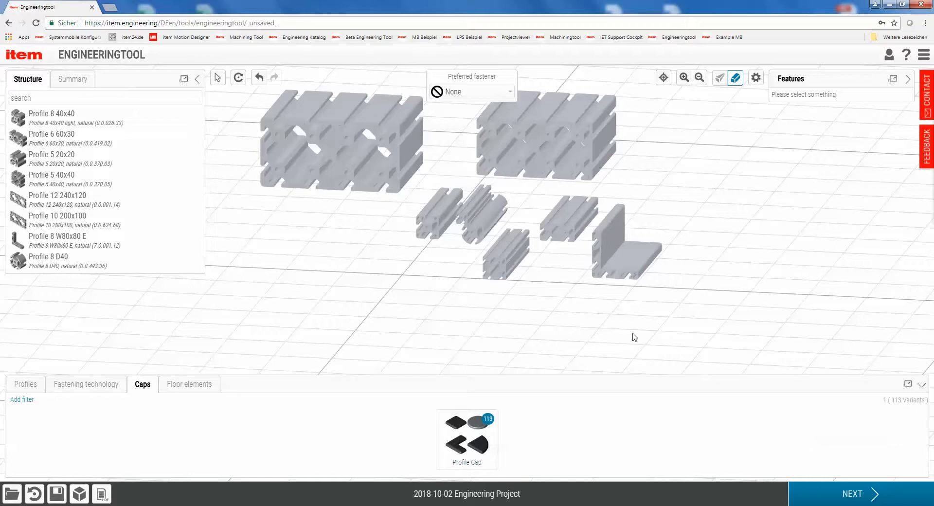
left_click_drag(470, 210, 386, 234)
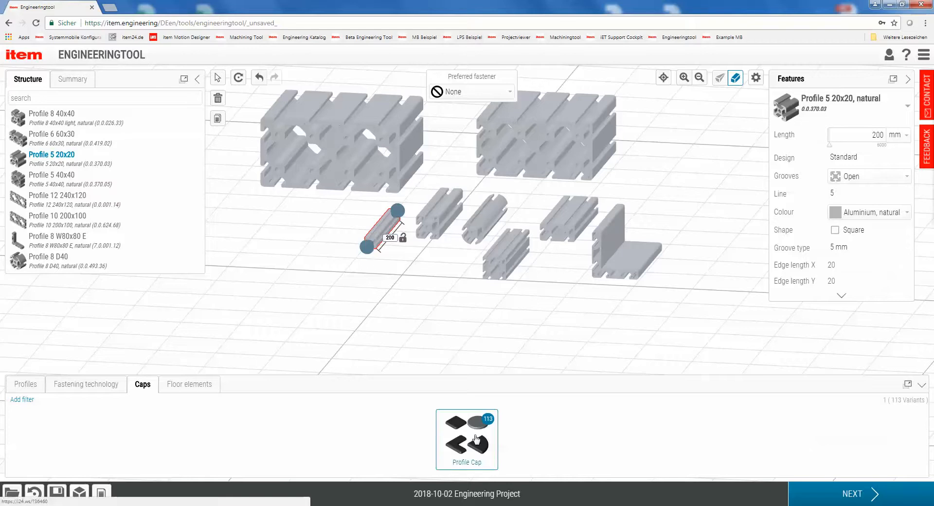
- Place a profile cap in the free workspace and attach it to the front end of Profile 12 240x120
left_click_drag(479, 443, 404, 323)
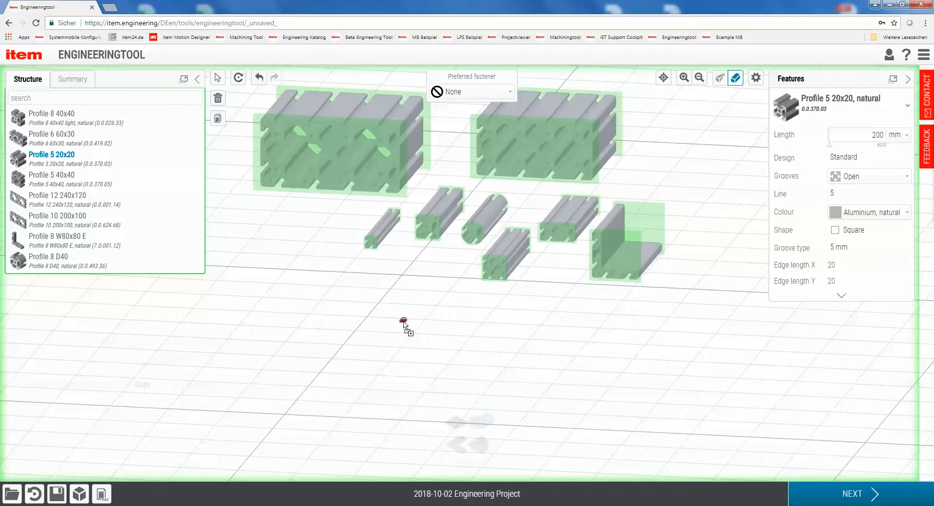
mouse_move(403, 323)
left_mouse_down()
mouse_move(314, 273)
mouse_move(315, 202)
mouse_move(323, 193)
mouse_move(438, 171)
mouse_move(506, 169)
mouse_move(470, 230)
mouse_move(427, 226)
mouse_move(344, 258)
mouse_move(314, 254)
left_mouse_up()
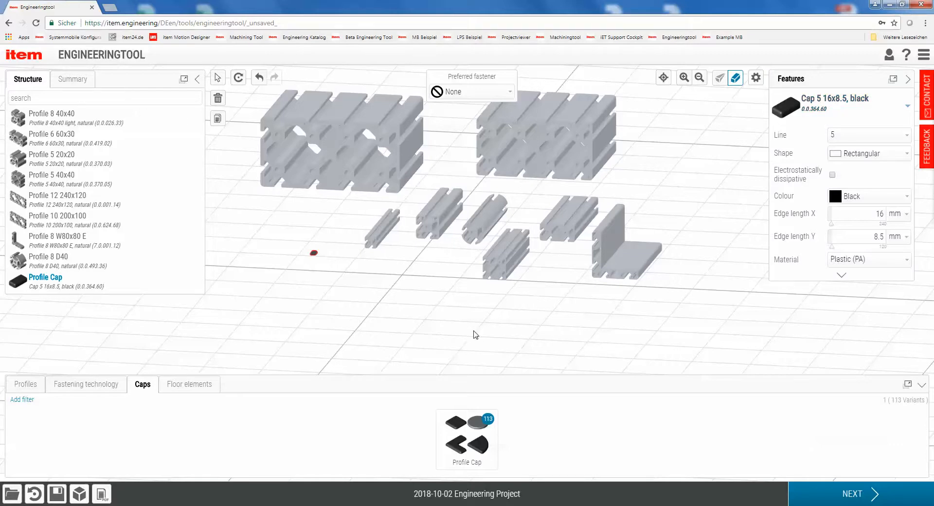
left_click_drag(318, 253, 396, 175)
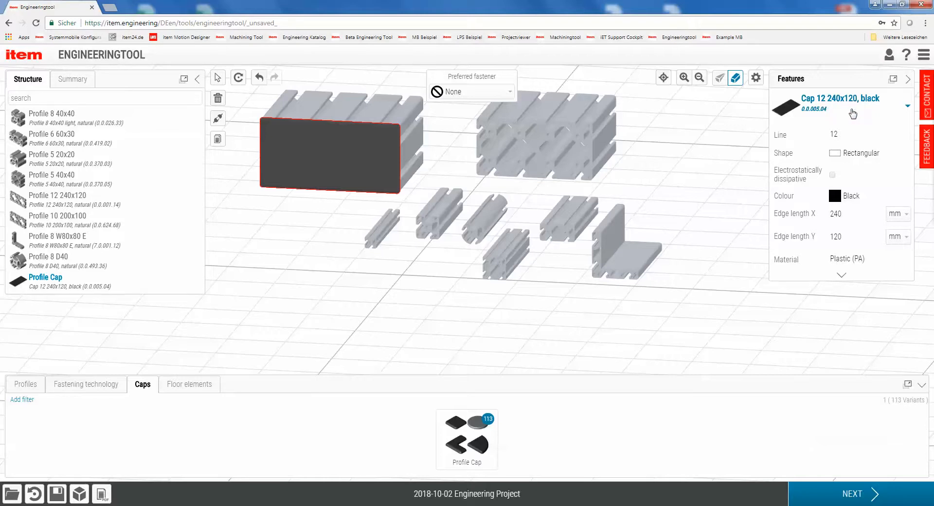
- Fit profile caps to the front ends of the 200x100, 20x20, D40, 60x30 and W80x80 E profiles
left_click_drag(465, 426, 474, 246)
left_click_drag(467, 435, 607, 296)
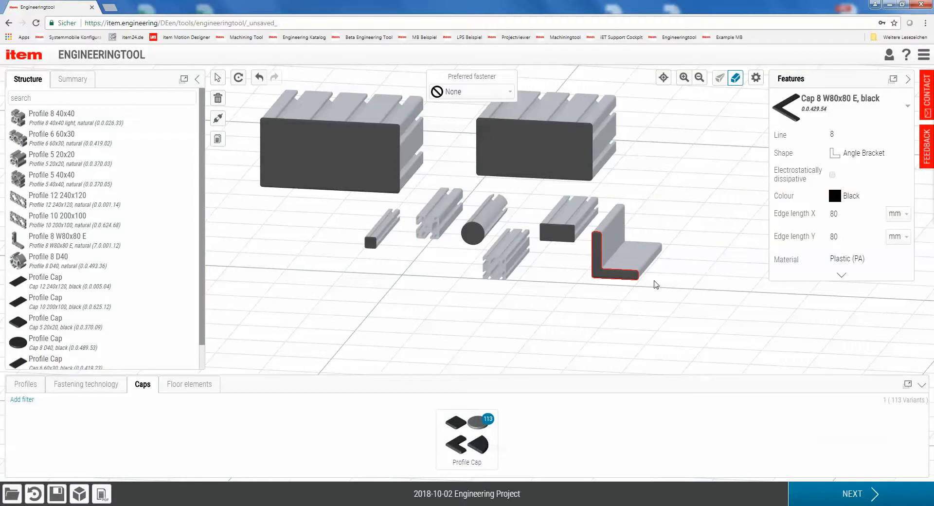
- Fit profile caps to the front ends of Profile 8 40x40 and Profile 5 40x40
scroll(438, 335, "up", 2)
scroll(409, 319, "up", 4)
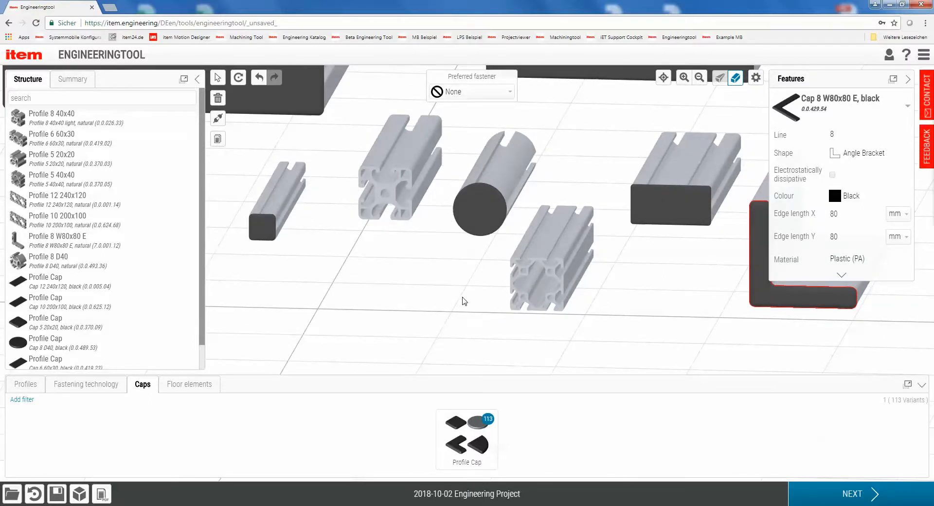
middle_click_drag(459, 296, 436, 301)
left_click(386, 204)
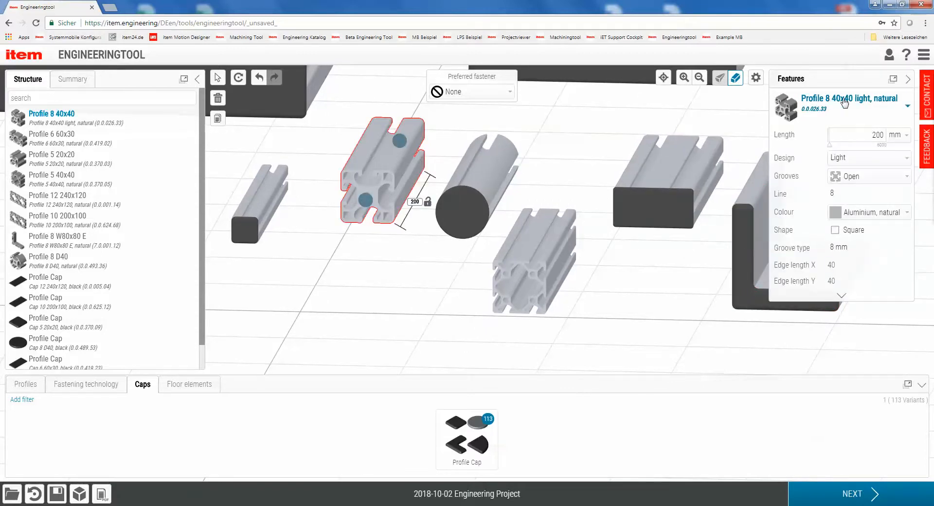
left_click(538, 286)
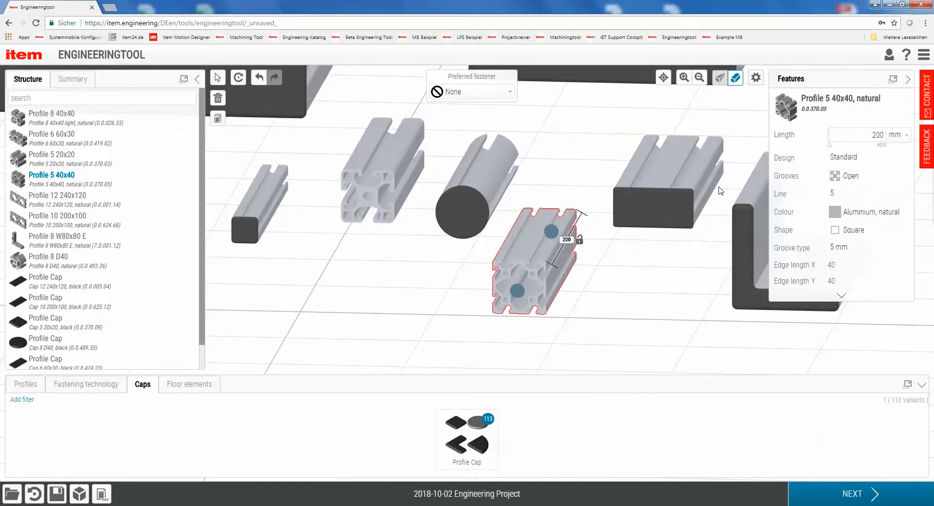
left_click(472, 287)
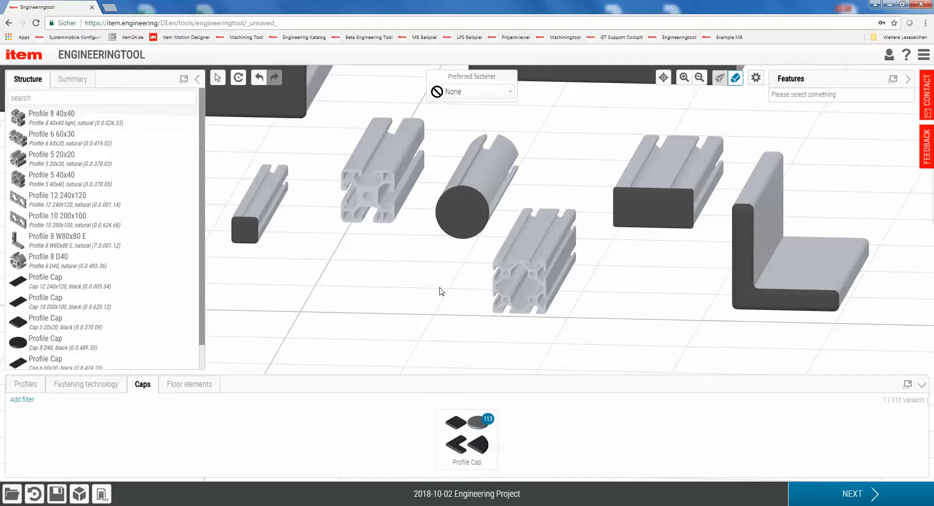
left_click_drag(462, 430, 379, 197)
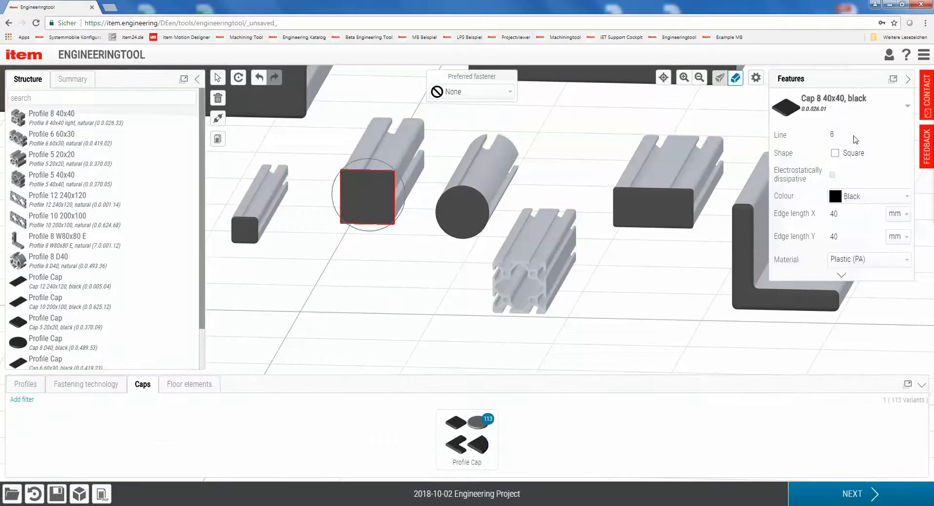
left_click_drag(470, 438, 527, 304)
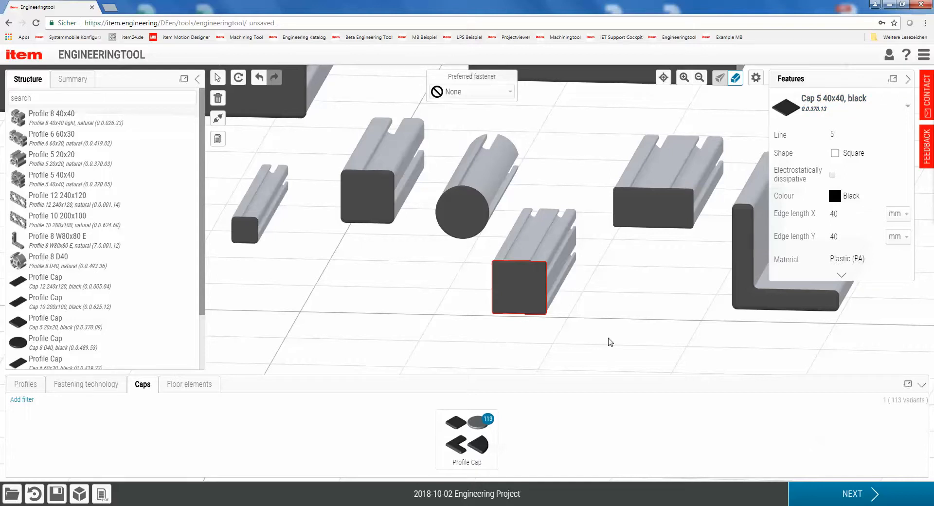
- Show the fastening technology catalogue and attach a Standard-Fastening Set to the uncapped end of Profile 5 20x20
scroll(626, 316, "down", 5)
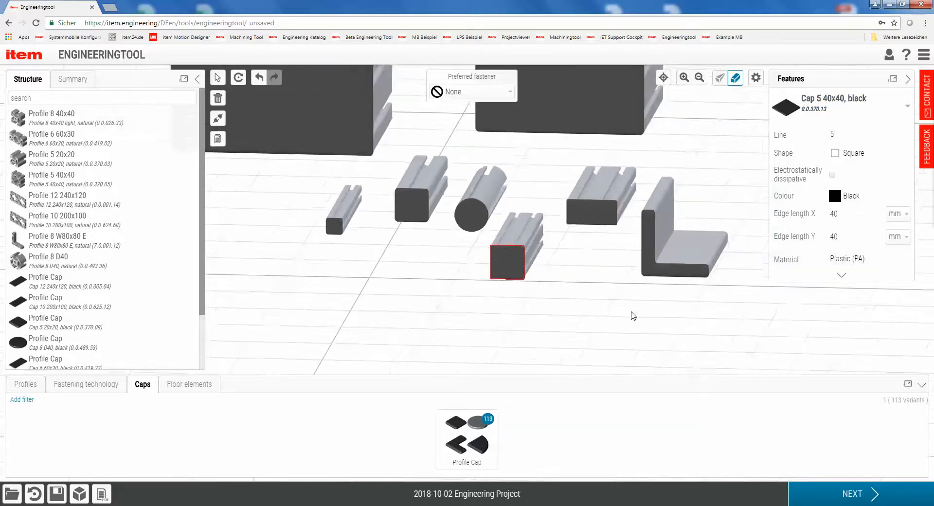
left_click_drag(673, 299, 364, 290)
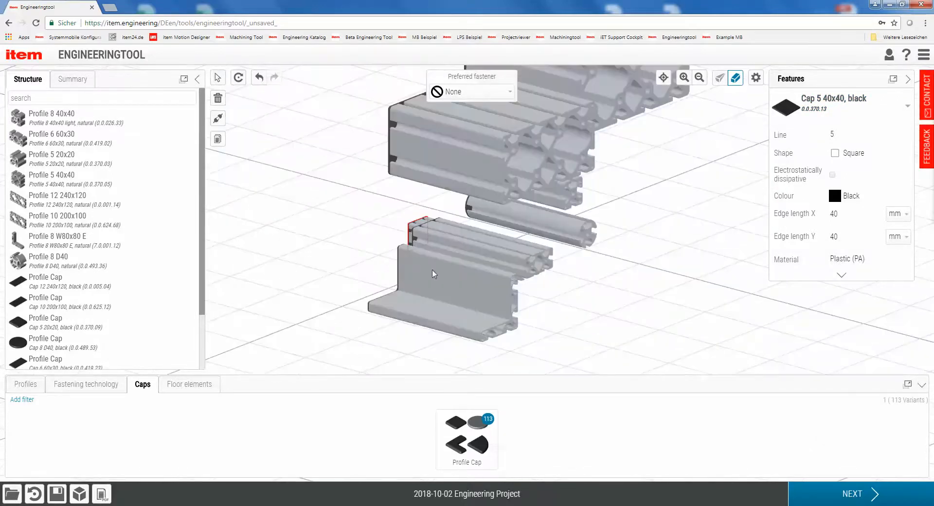
left_click_drag(643, 222, 508, 262)
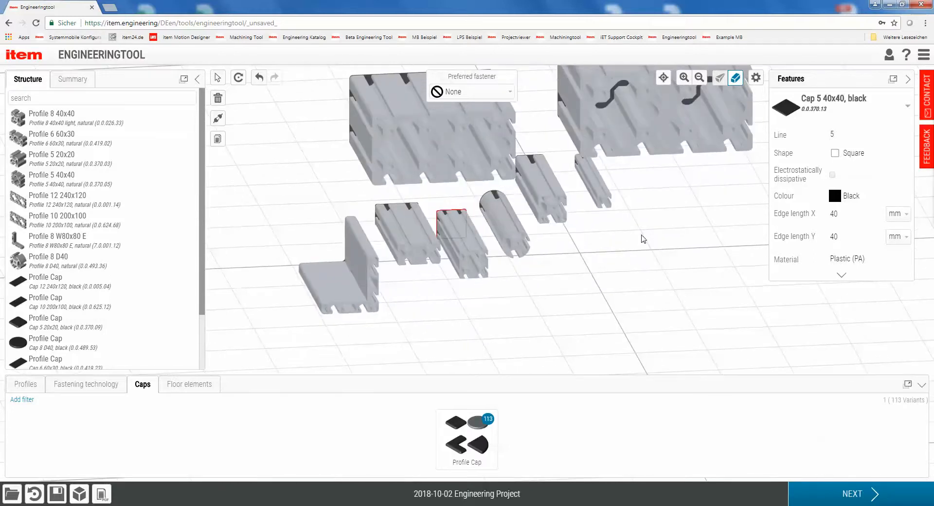
right_click_drag(626, 247, 569, 263)
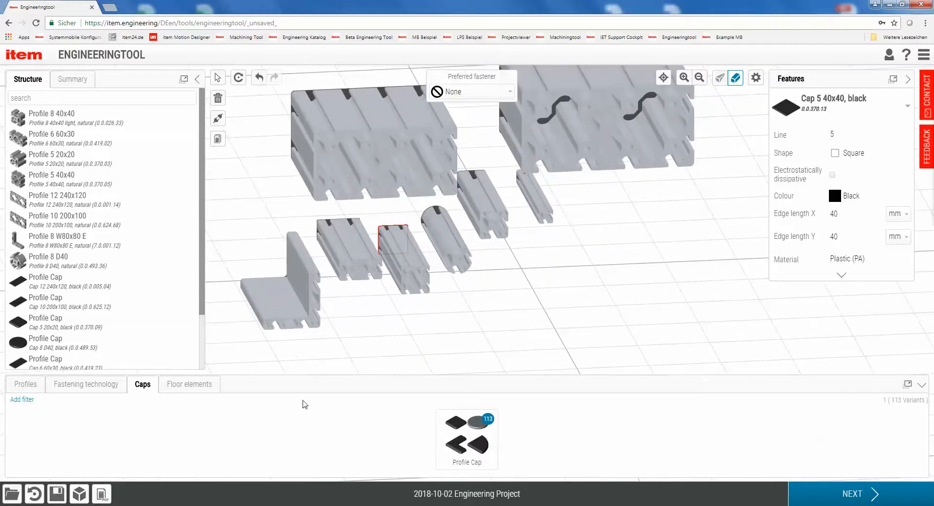
left_click(101, 385)
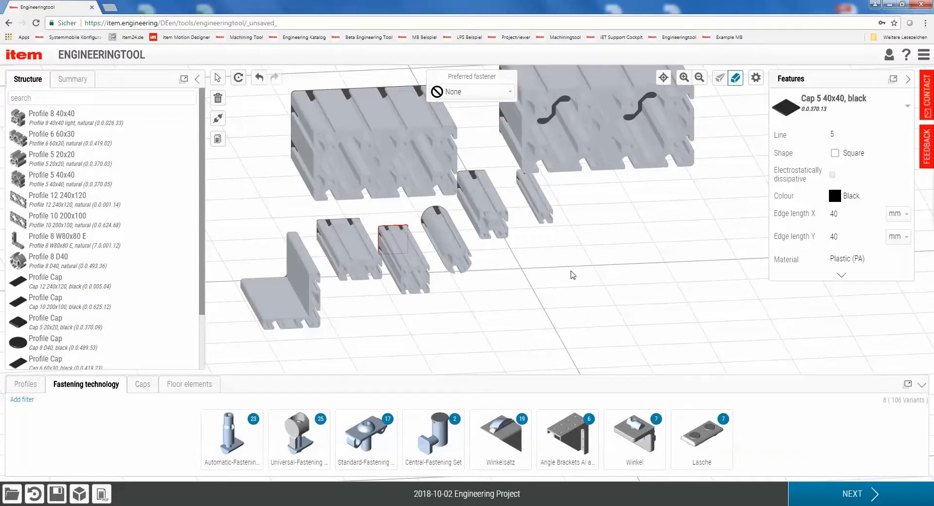
left_click_drag(574, 274, 591, 267)
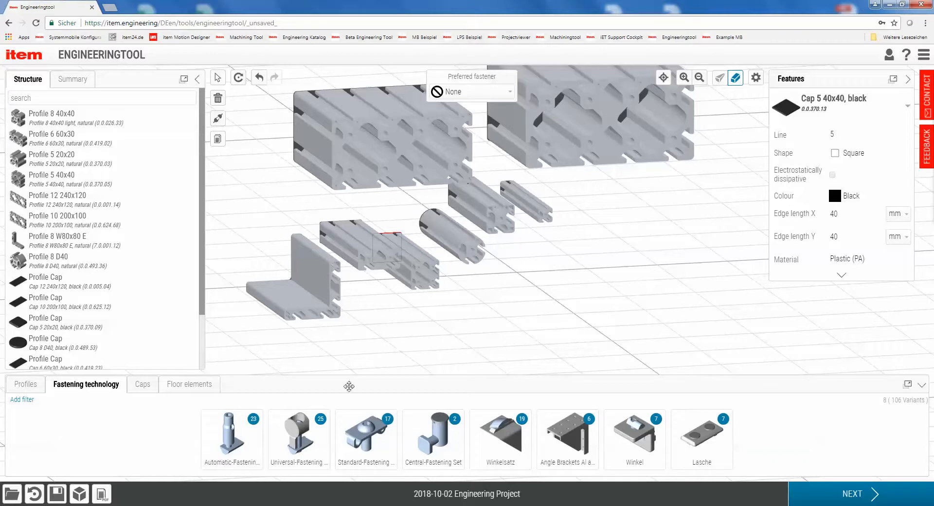
left_click_drag(370, 433, 548, 233)
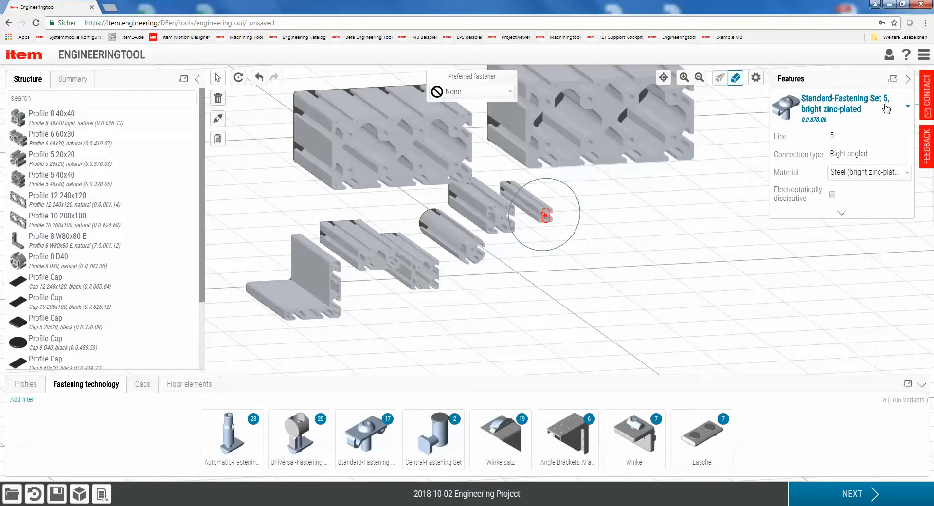
- Detach the Standard-Fastening Set from Profile 5 20x20 and attach it to the uncapped end of Profile 12 240x120
left_click(218, 118)
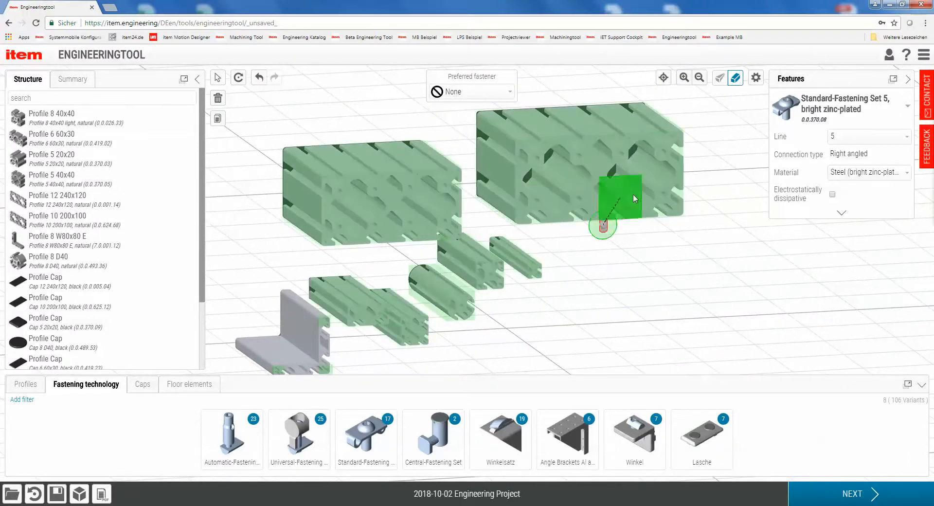
left_click(537, 158)
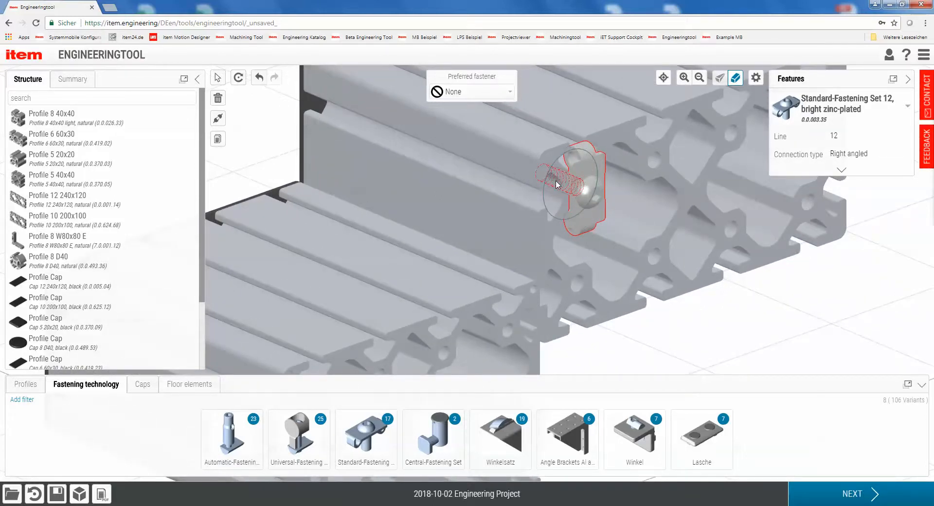
scroll(594, 229, "down", 6)
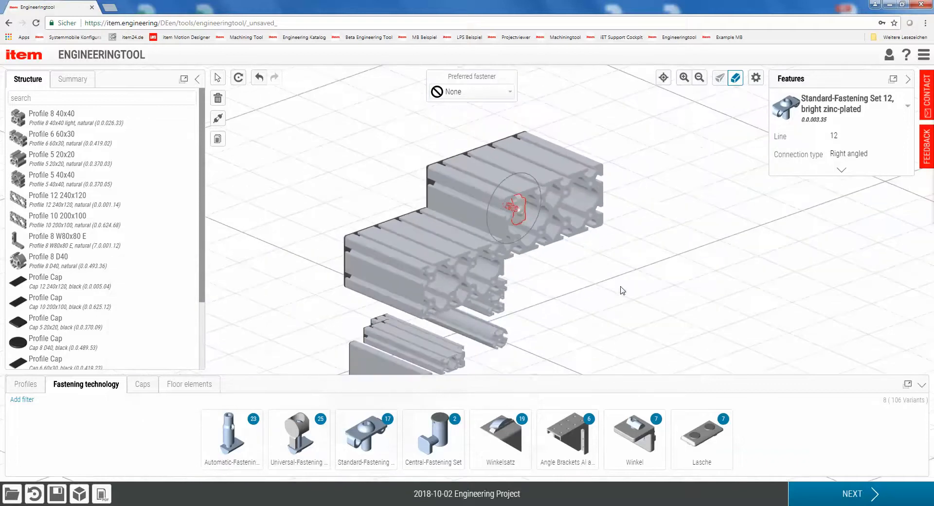
- Bring the whole assembly into view and delete all parts from the workspace
left_click(664, 78)
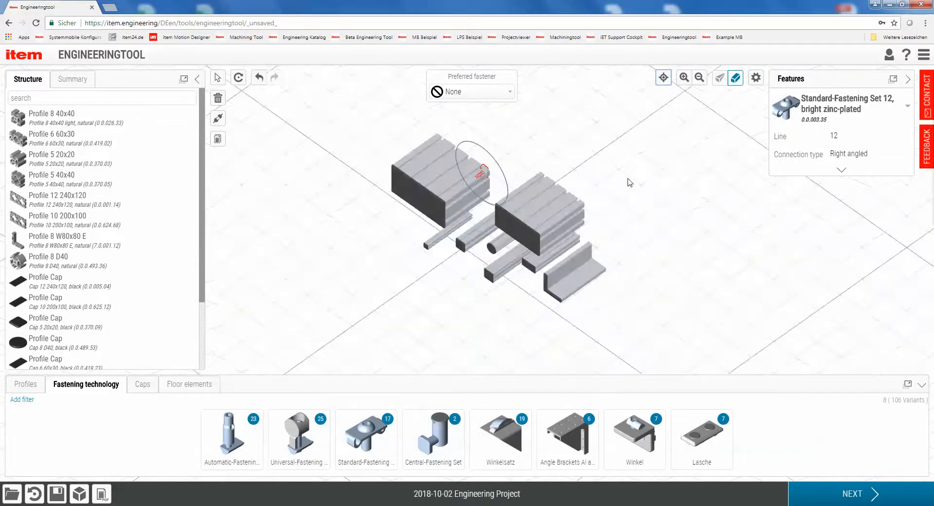
key("ctrl+a")
key("Delete")
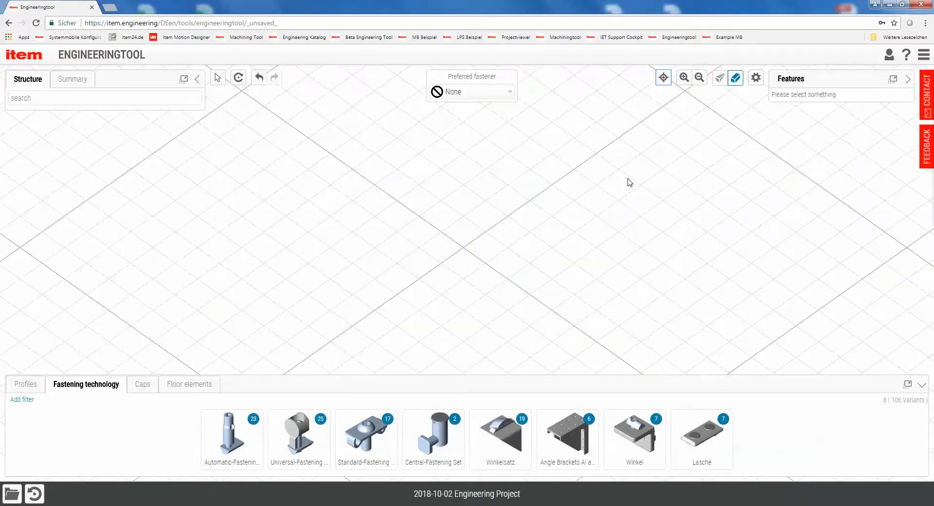
- Show the profile catalogue and place a Profile 8 80x40 in the empty workspace
left_click(26, 384)
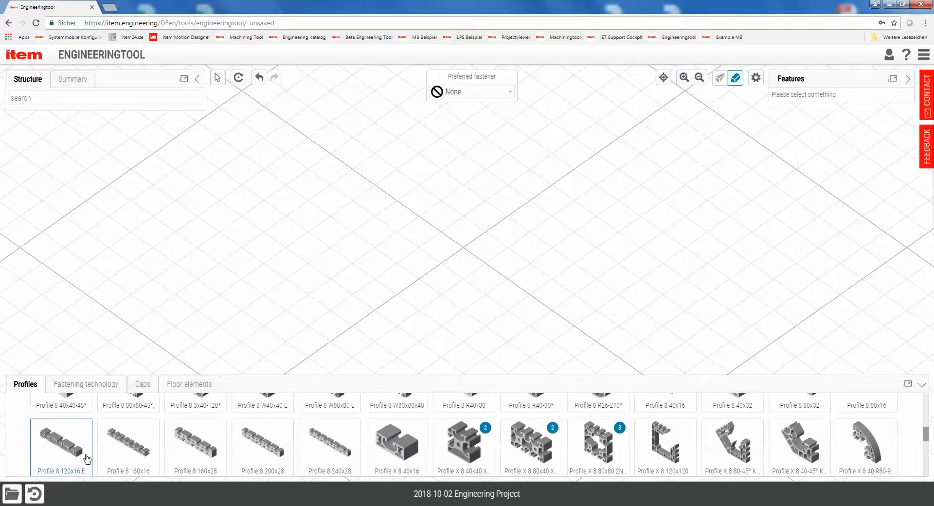
left_click(84, 403)
left_click(147, 402)
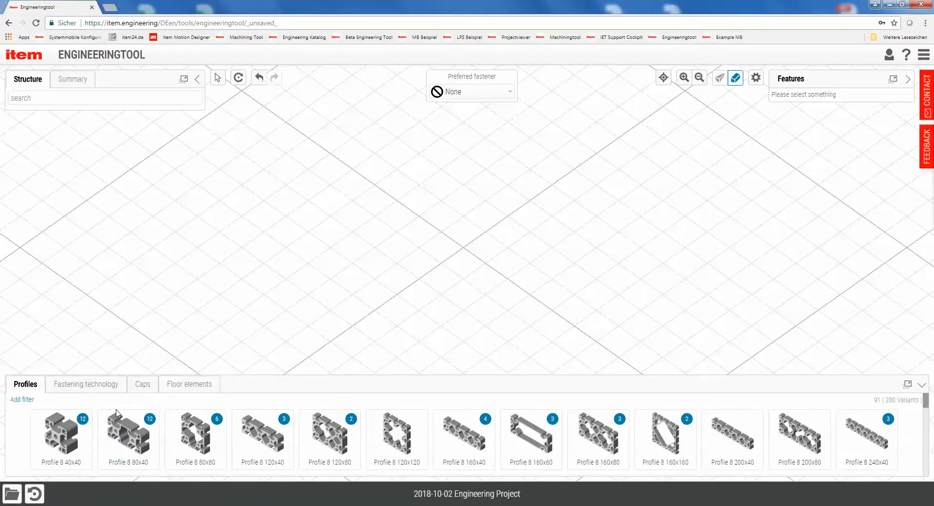
left_click_drag(119, 444, 314, 214)
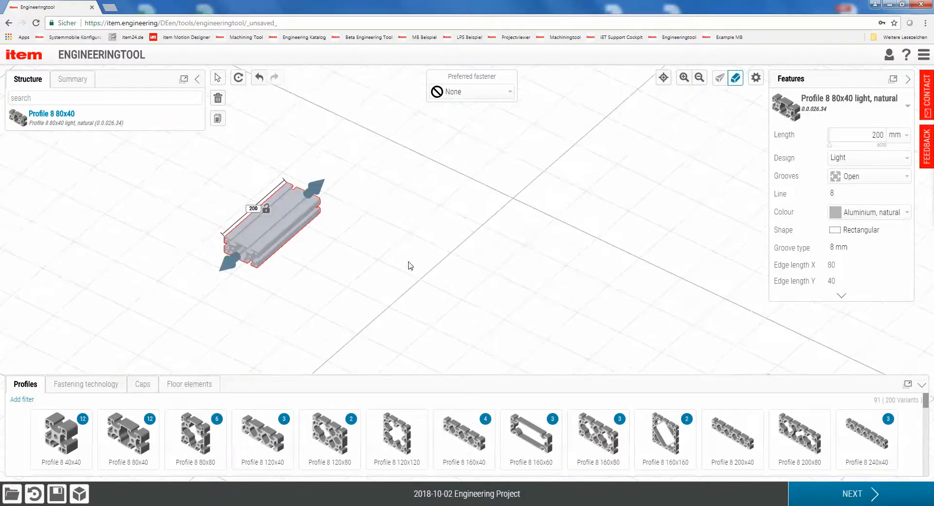
- Place a Levelling Knuckle Foot and a Transport- und Fußplatte from the floor elements beside the profile
left_click(187, 385)
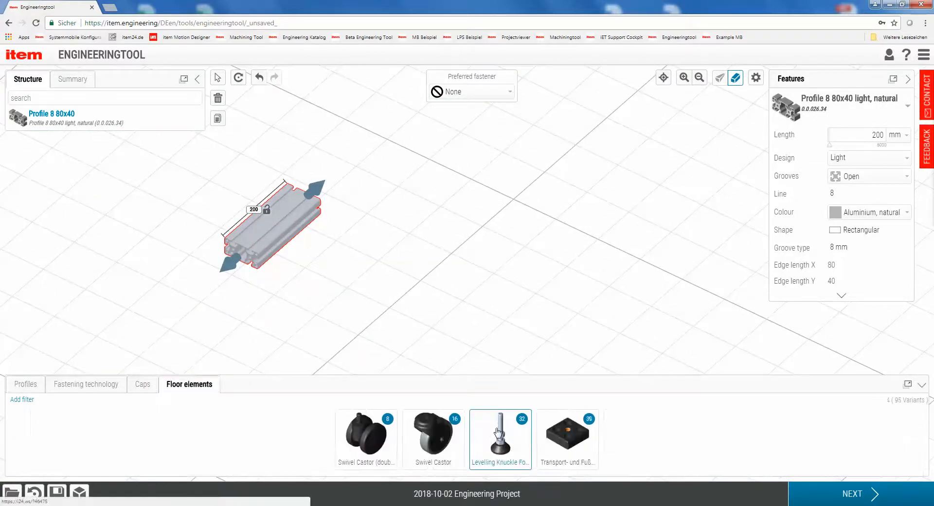
left_click_drag(423, 317, 419, 273)
left_click_drag(567, 435, 341, 269)
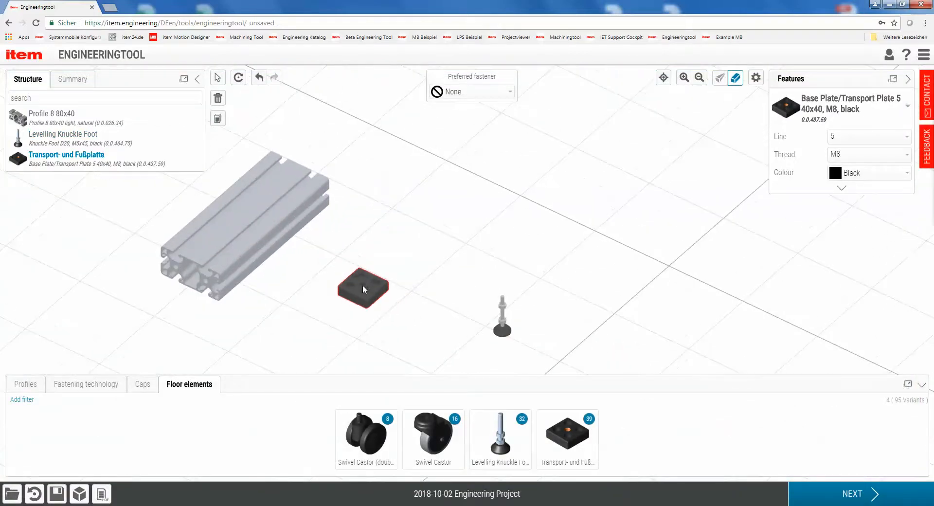
- Examine the available thread sizes of the free base plate and of the levelling knuckle foot without changing them
left_click(837, 154)
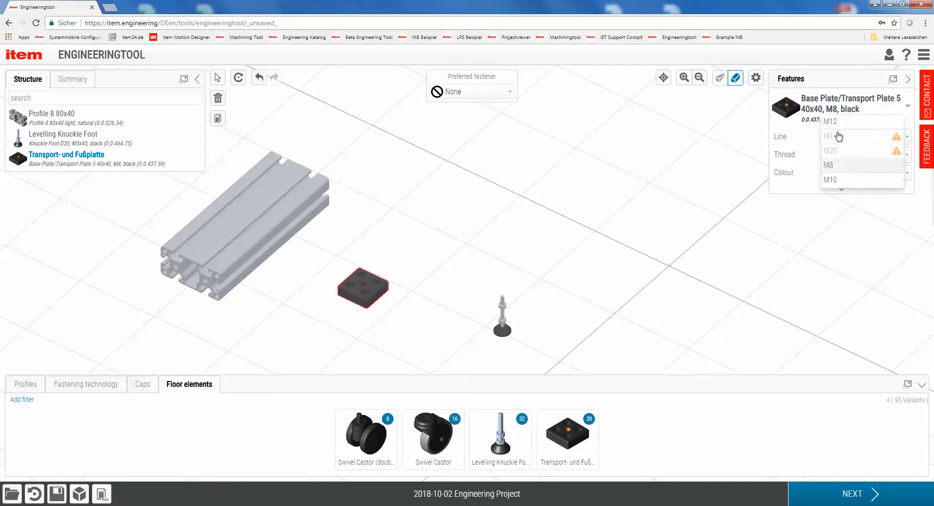
left_click(531, 287)
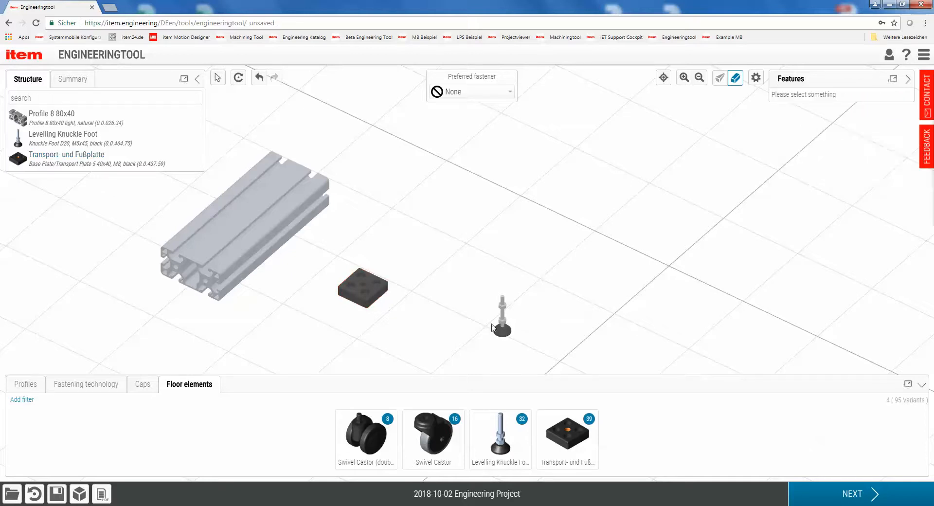
left_click(503, 321)
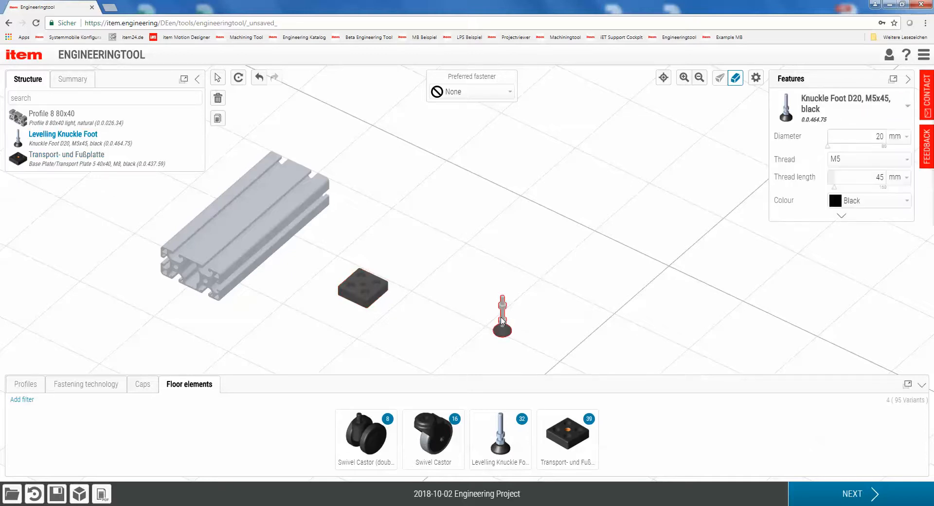
left_click(846, 162)
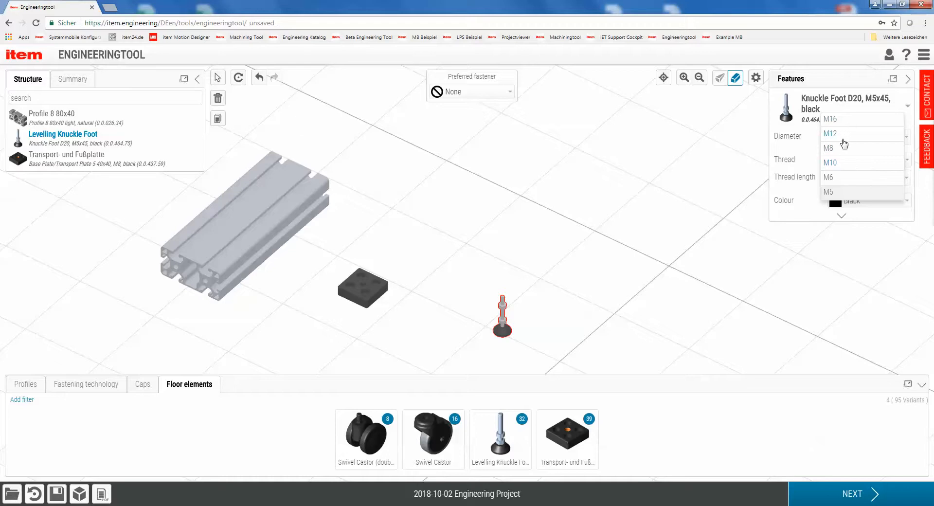
left_click(684, 248)
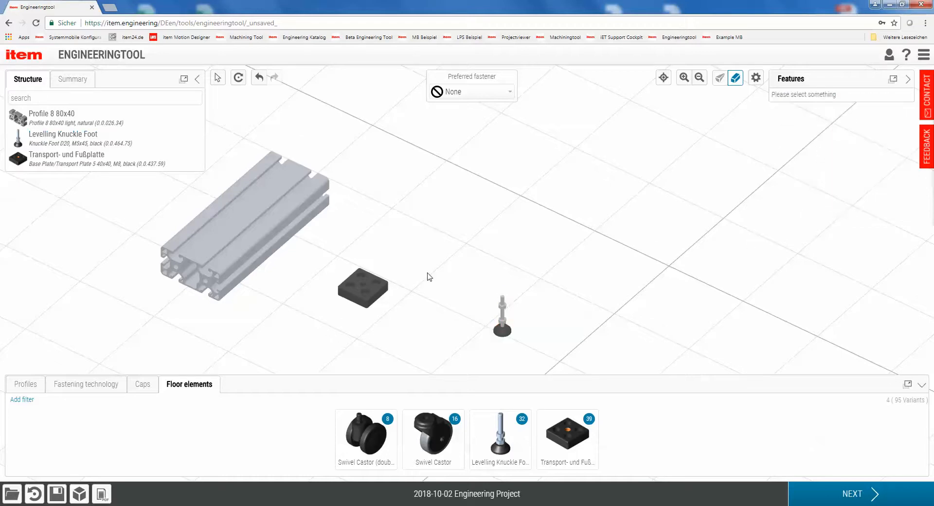
- Attach the base plate to the front end of Profile 8 80x40
left_click(378, 287)
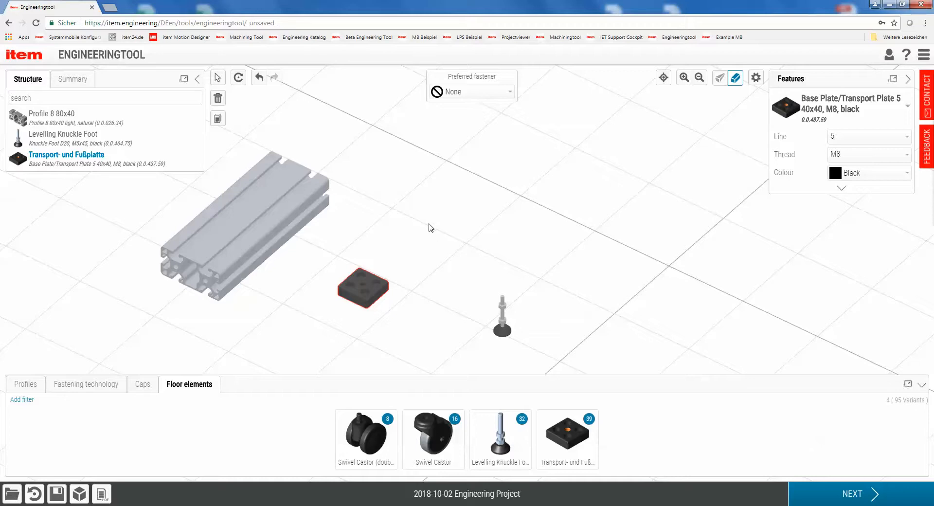
right_click_drag(408, 232, 449, 230)
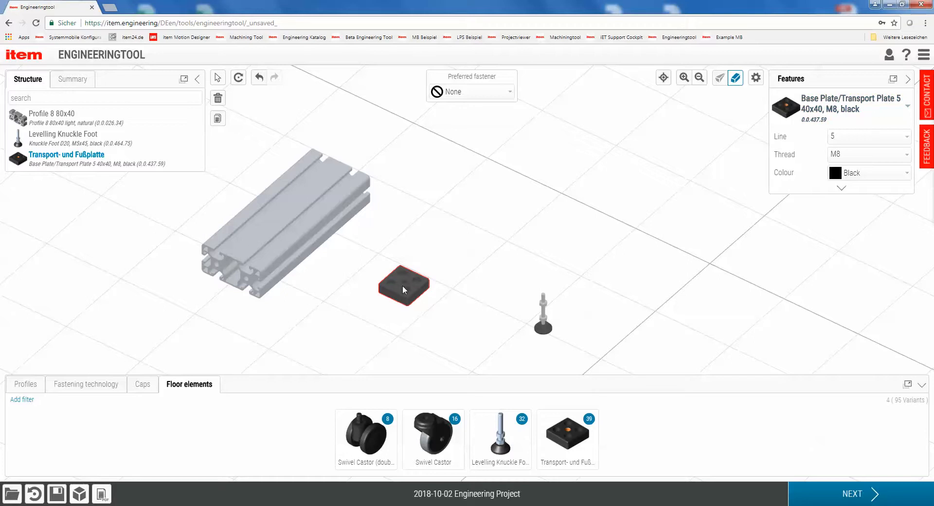
left_click_drag(403, 289, 251, 275)
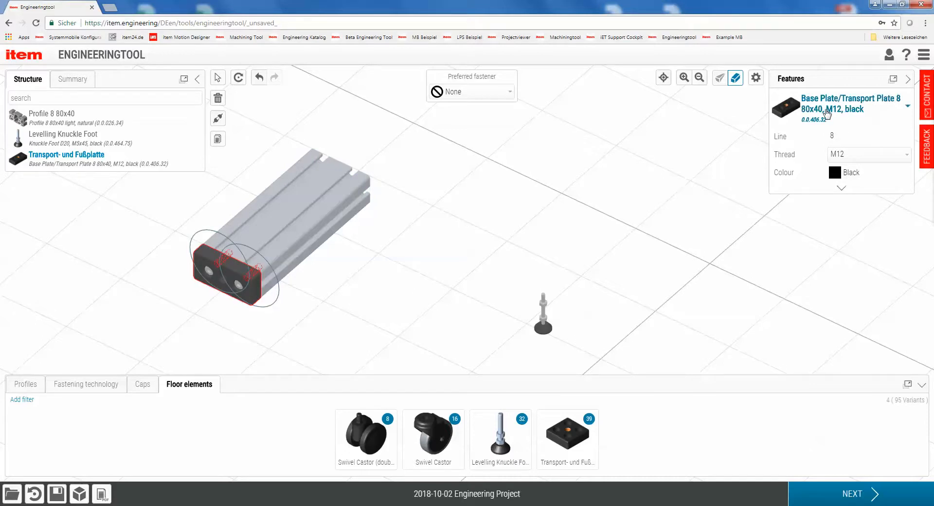
- Set the attached base plate's thread to M16, check the other thread options and clear the selection
scroll(227, 295, "up", 2)
middle_click_drag(289, 297, 507, 282)
scroll(506, 286, "up", 2)
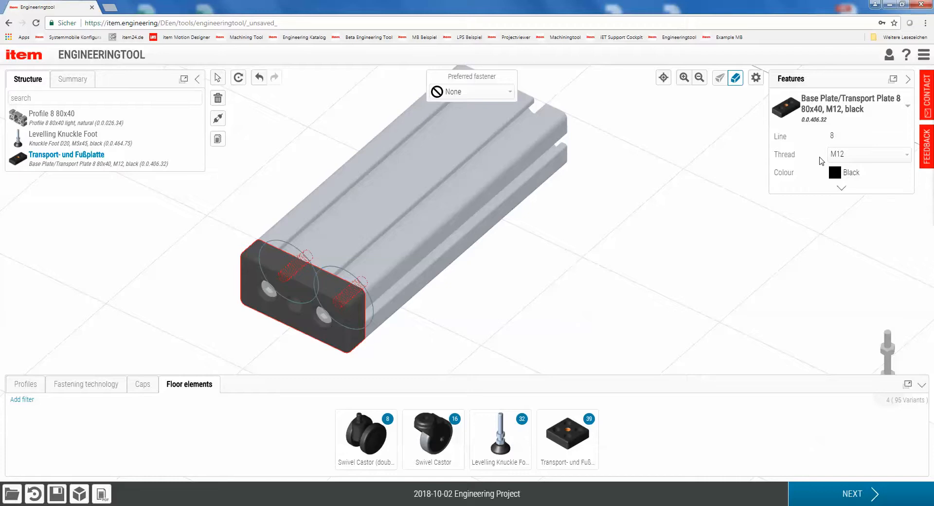
left_click(837, 155)
left_click(837, 154)
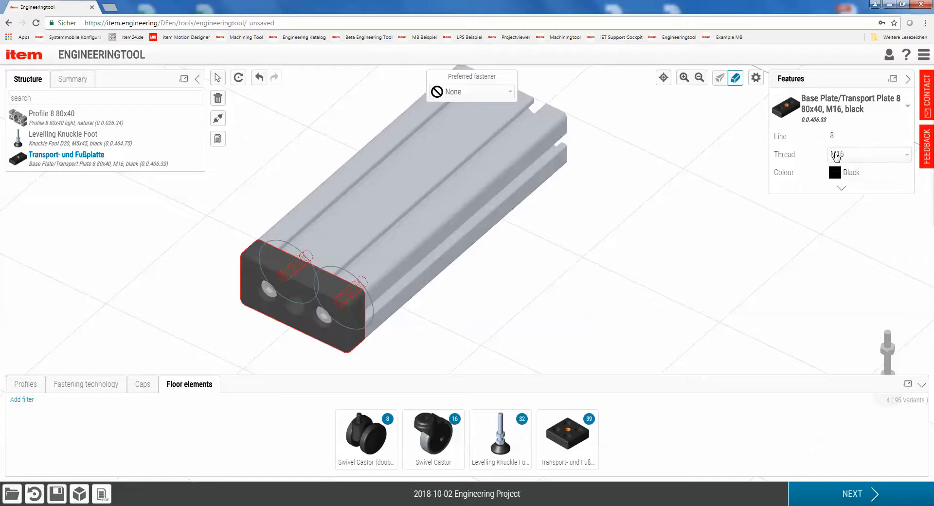
left_click(861, 159)
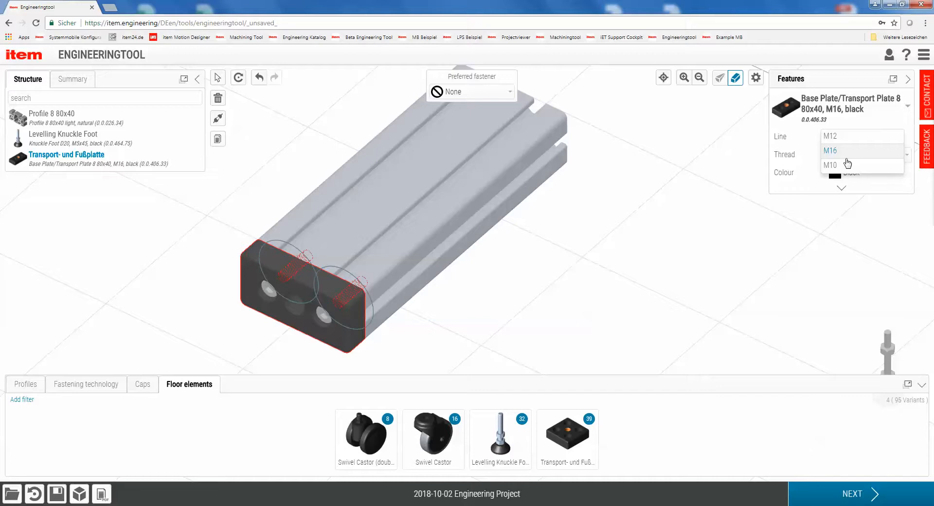
left_click(714, 242)
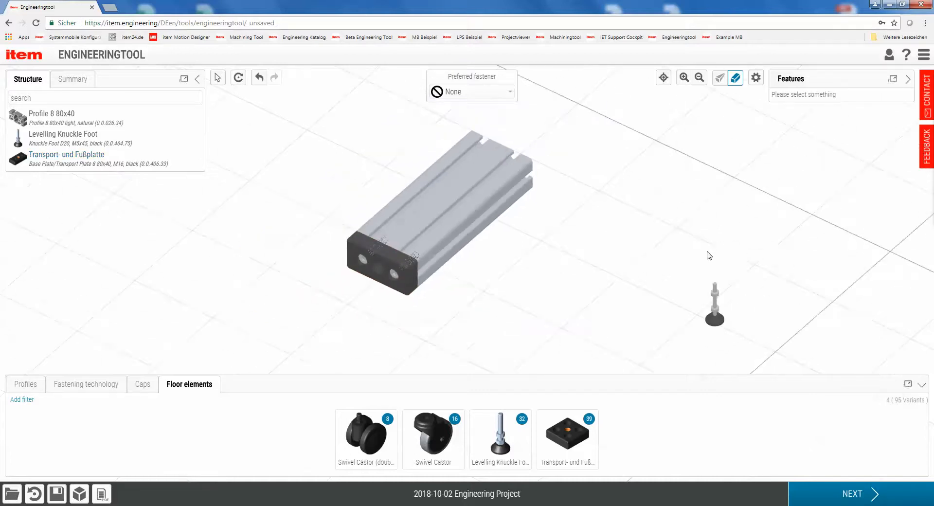
- Check the thread options of the free knuckle foot, keep M5 and attach the foot to the base plate on the profile
left_click(720, 306)
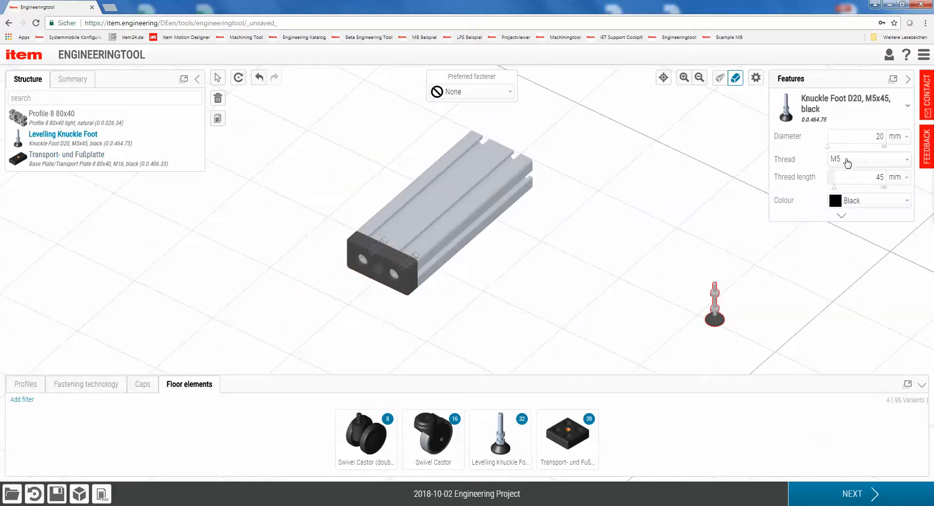
left_click(847, 160)
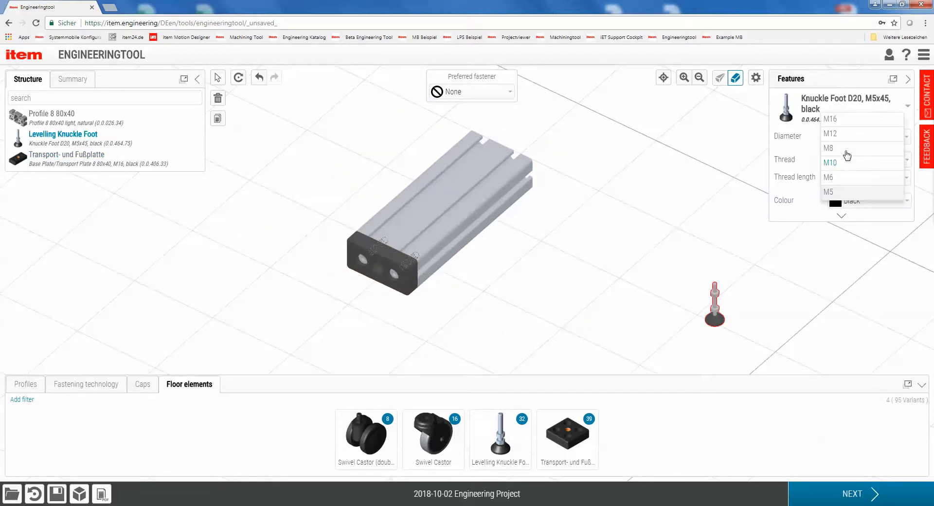
left_click(837, 193)
left_click_drag(714, 307, 362, 301)
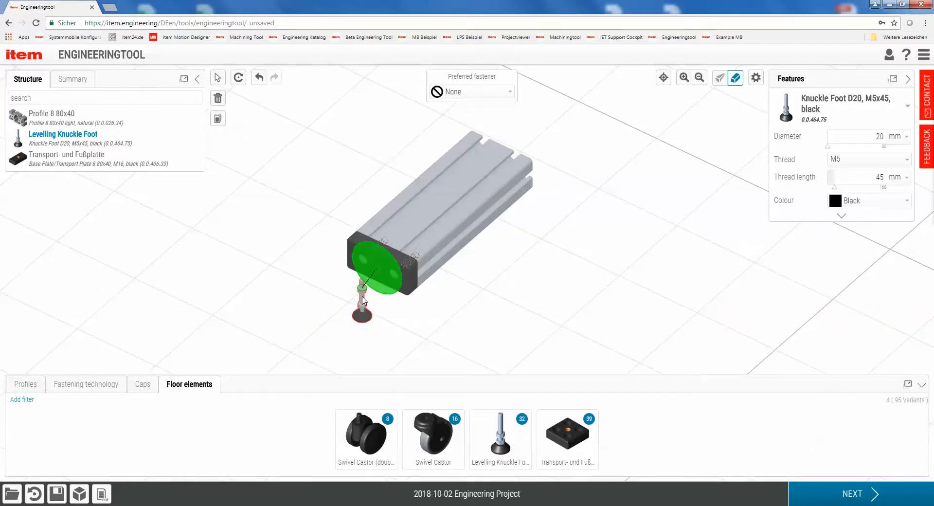
left_click_drag(363, 301, 363, 300)
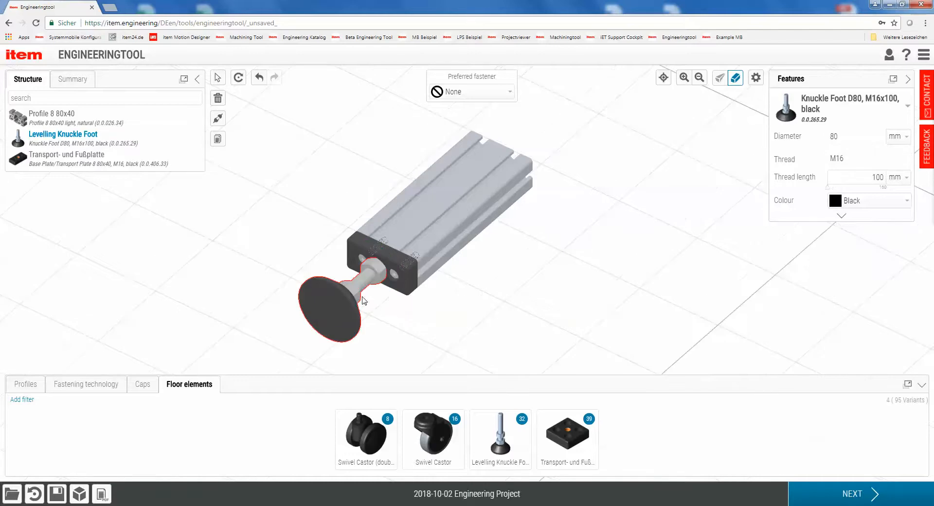
- Change the attached levelling foot to the variant Knuckle Foot D80, M16x160, white aluminium, similar to RAL 9006
left_click(873, 104)
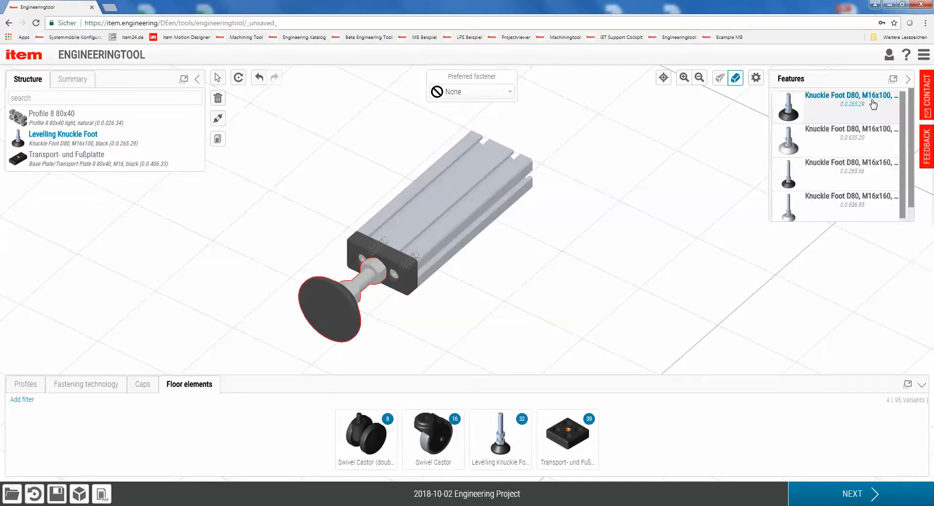
left_click(821, 205)
middle_click_drag(620, 266, 460, 219)
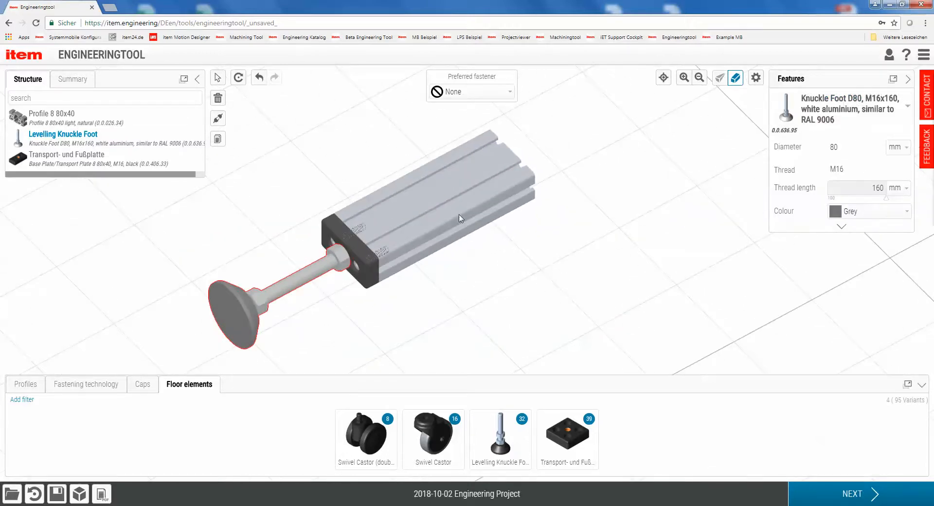
- Delete the complete Profile 8 80x40 assembly and place a new Profile 8 40x40 in the empty workspace
double_click(454, 209)
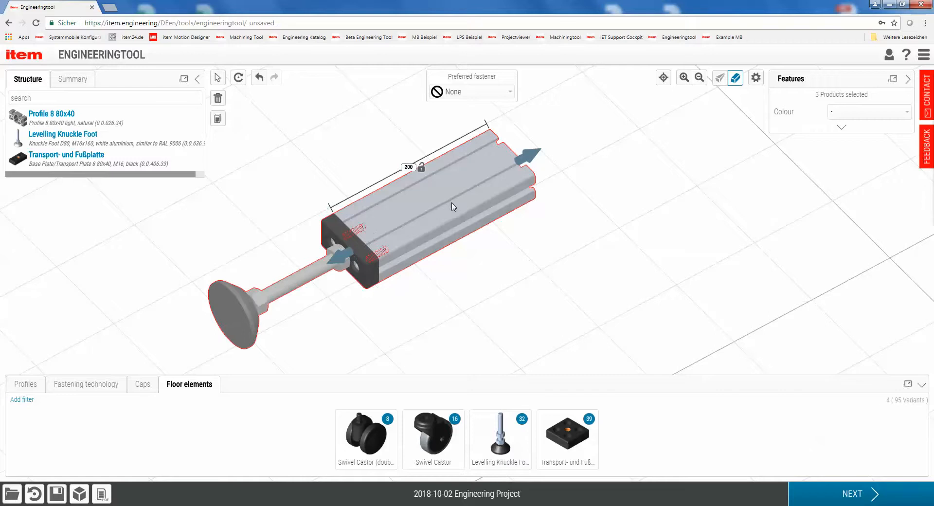
key("Delete")
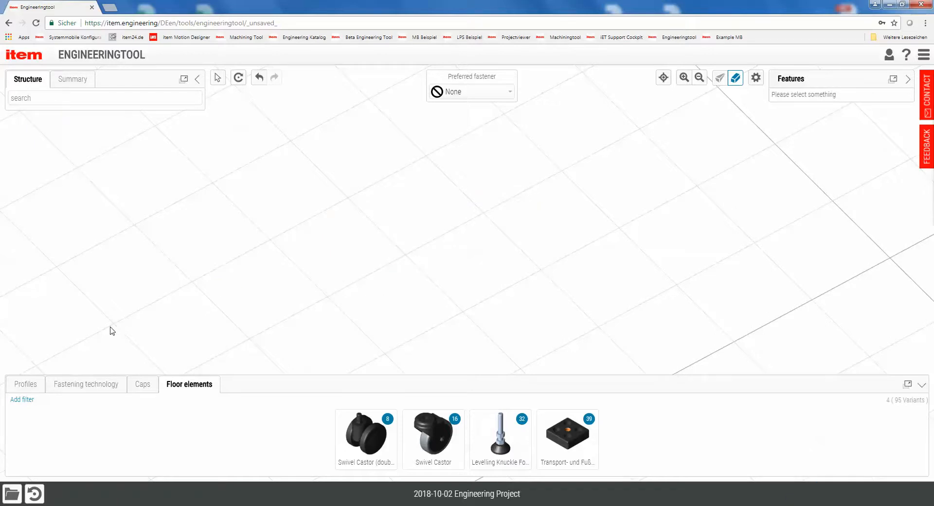
left_click(33, 387)
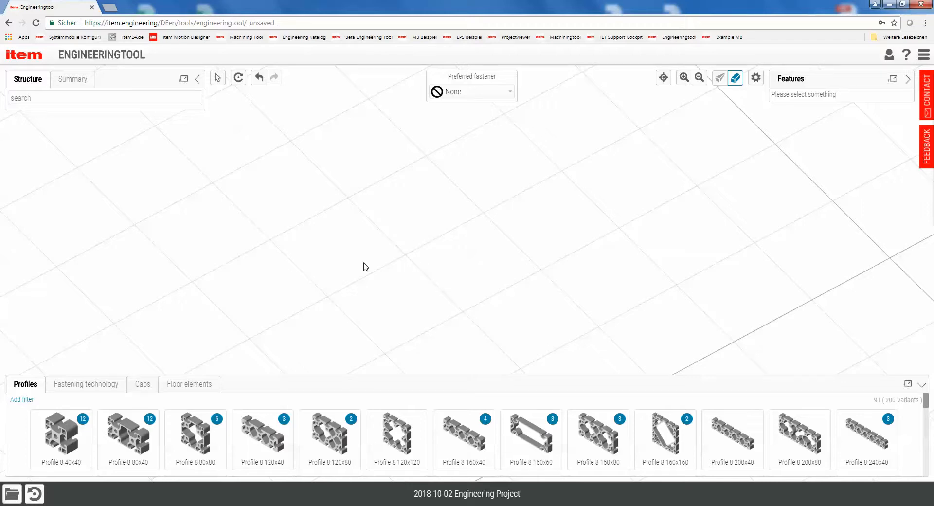
left_click_drag(51, 440, 411, 237)
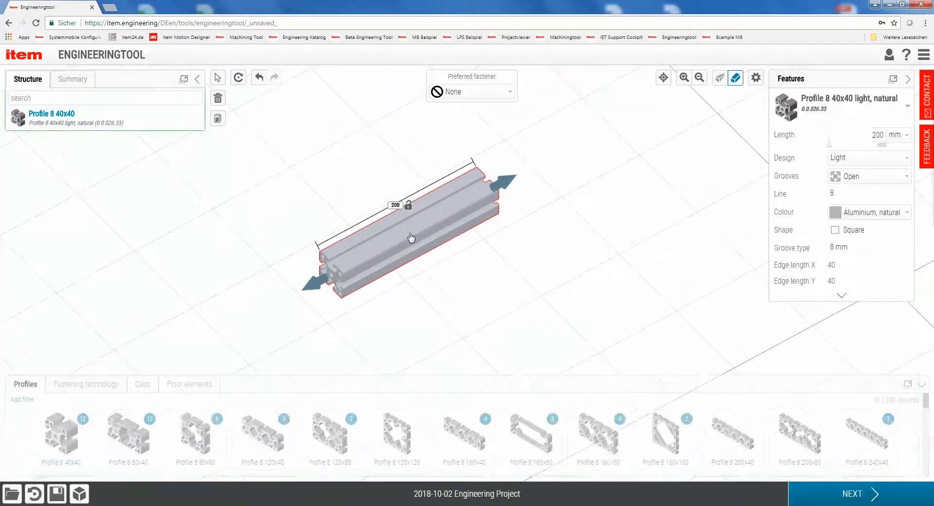
- Fit a profile cap to the rear end and a Levelling Knuckle Foot to the front end of Profile 8 40x40
left_click(143, 384)
left_click_drag(442, 440, 511, 199)
left_click(197, 385)
left_click_drag(500, 433, 324, 289)
left_click(490, 285)
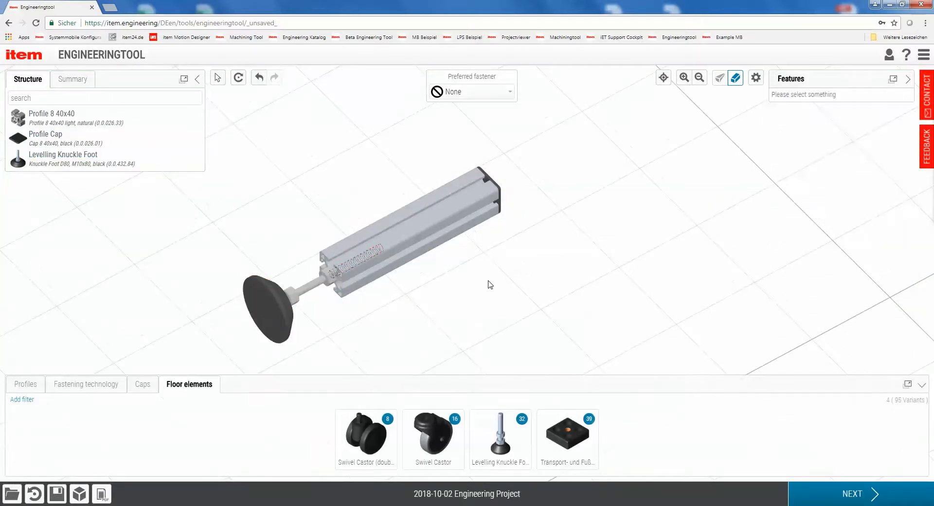
- Rotate the capped profile upright so that it stands on its levelling knuckle foot
scroll(490, 278, "down", 1)
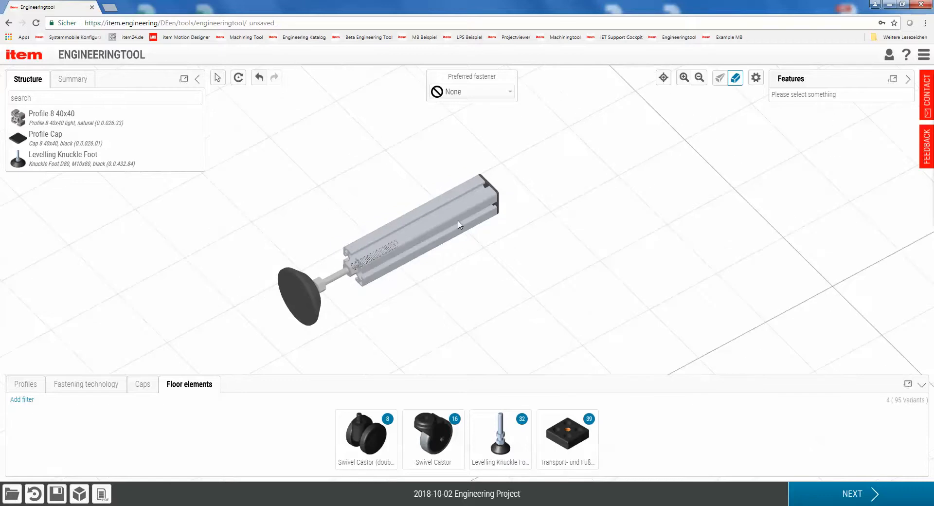
left_click(459, 225)
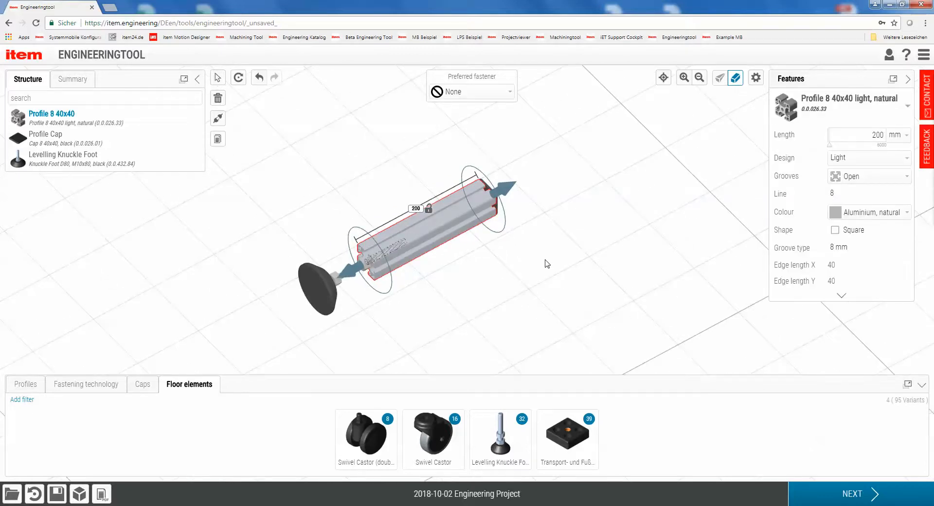
key("r")
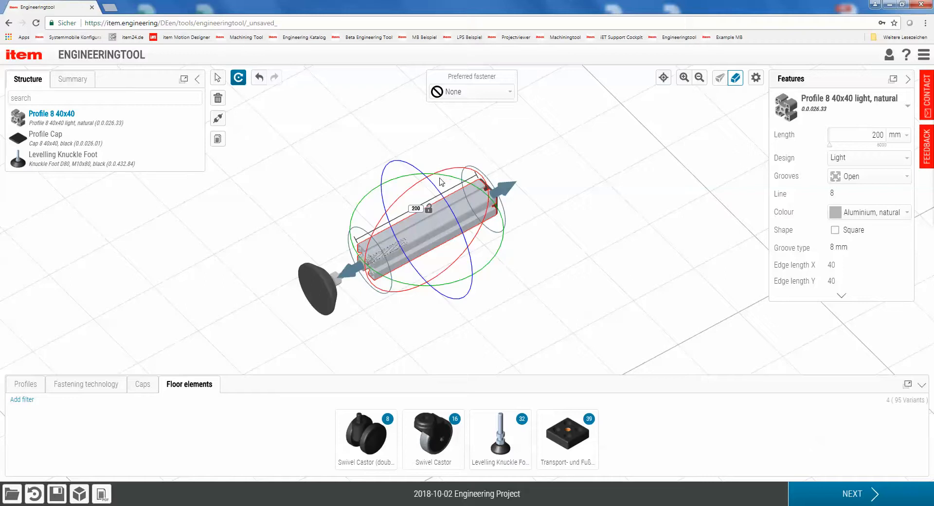
left_click_drag(457, 171, 359, 262)
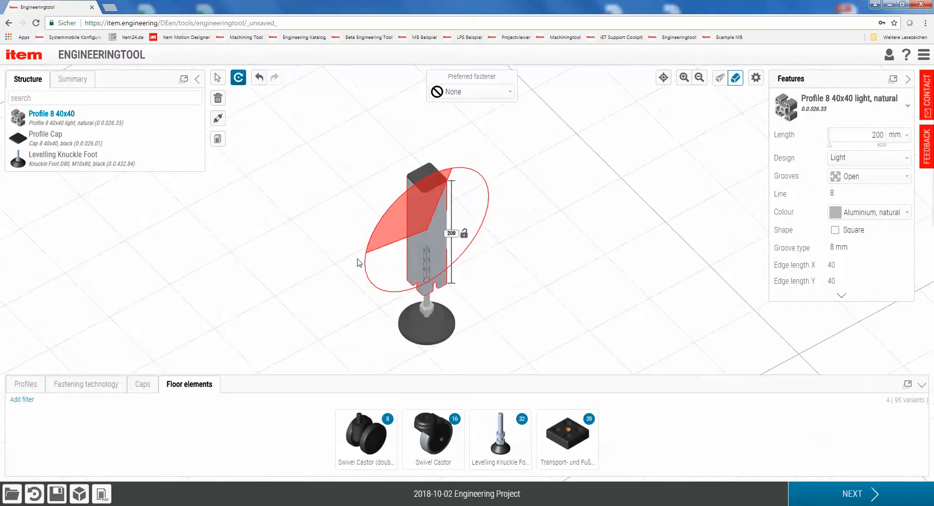
left_click(520, 234)
- Place a second Profile 8 40x40 beside the upright profile and fit a Standard-Fastening Set to its front end
left_click(16, 385)
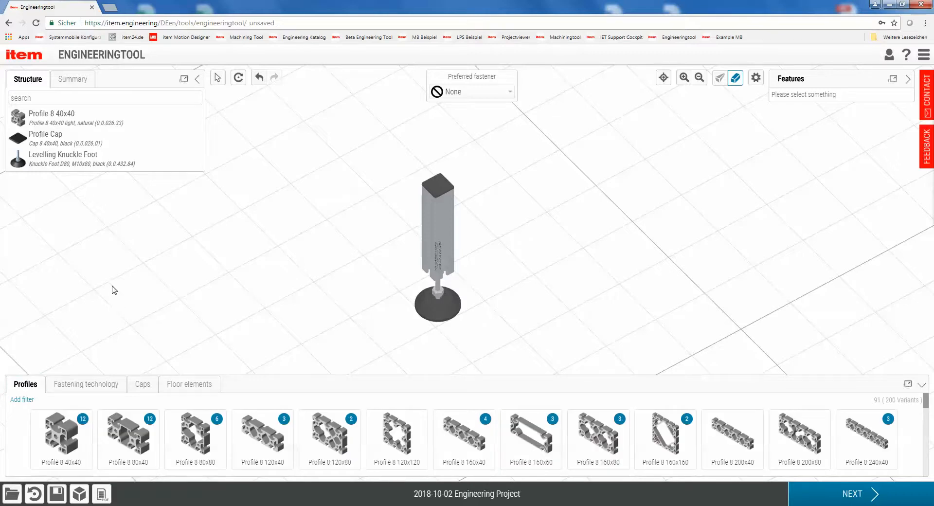
left_click_drag(73, 453, 302, 254)
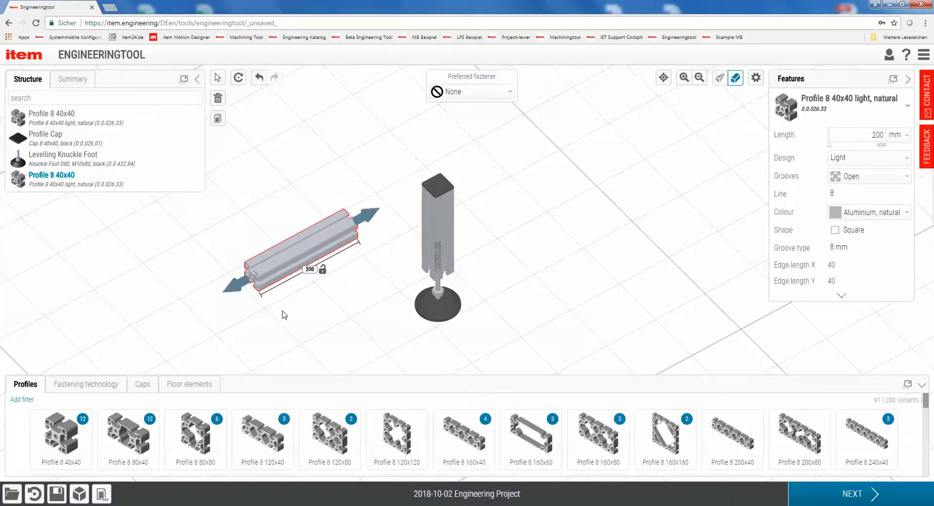
left_click(108, 385)
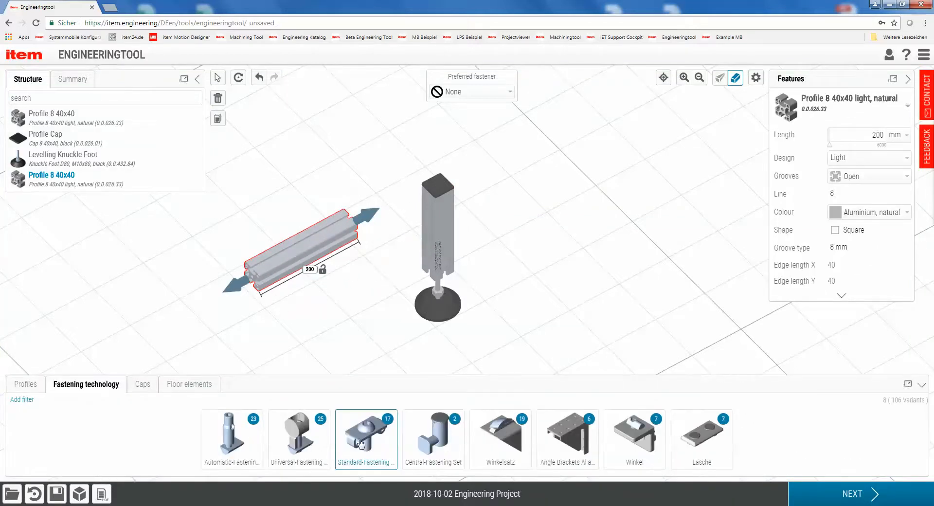
mouse_move(260, 365)
left_mouse_down()
mouse_move(236, 323)
mouse_move(251, 249)
mouse_move(272, 287)
mouse_move(217, 294)
mouse_move(223, 263)
mouse_move(289, 303)
mouse_move(280, 264)
mouse_move(250, 306)
mouse_move(273, 299)
left_mouse_up()
- Try attaching the second profile to the side of the upright profile through its Standard-Fastening Set, and undo the connection
left_click_drag(310, 257, 523, 200)
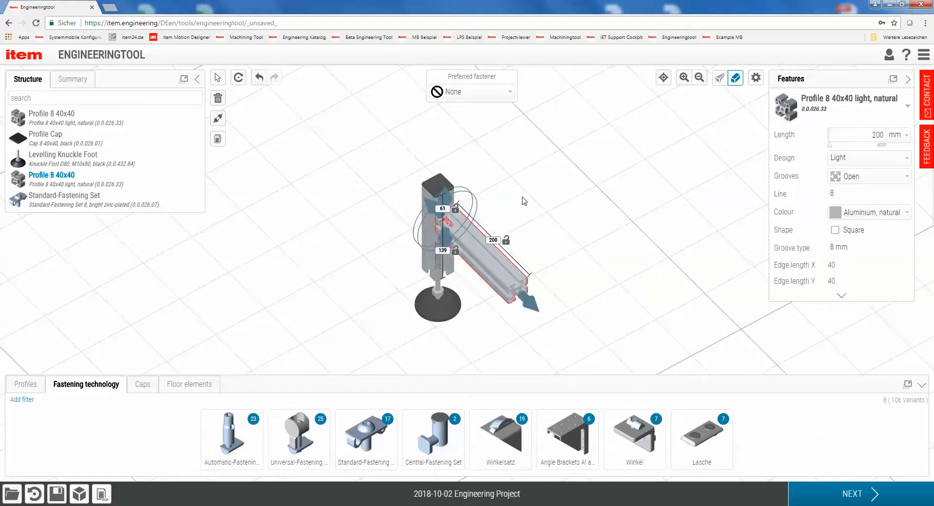
left_click(551, 200)
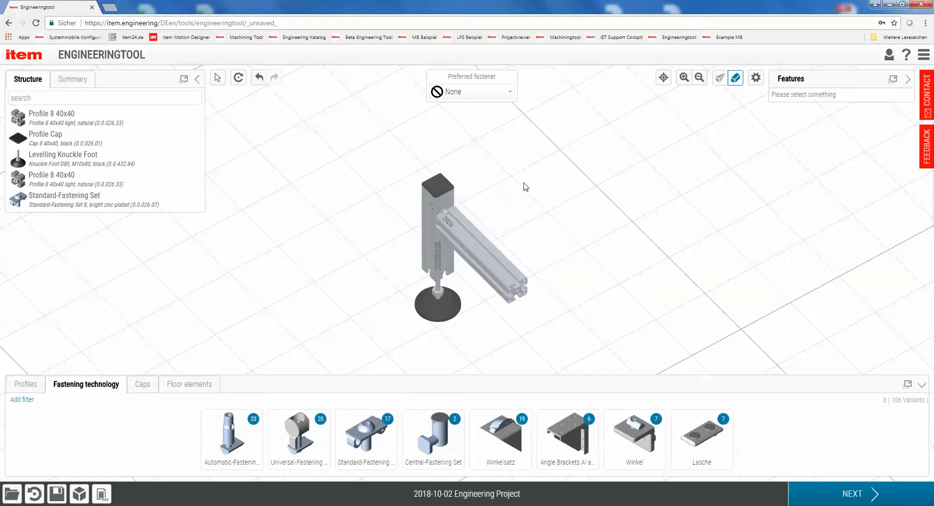
left_click(259, 77)
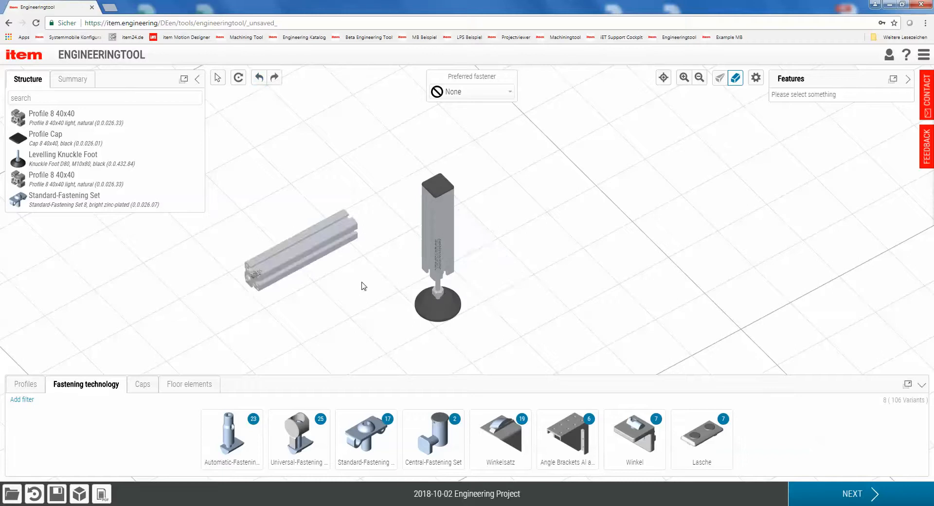
- Delete the Standard-Fastening Set from the free profile and set the preferred fastener to Standard Fastener
left_click(307, 257)
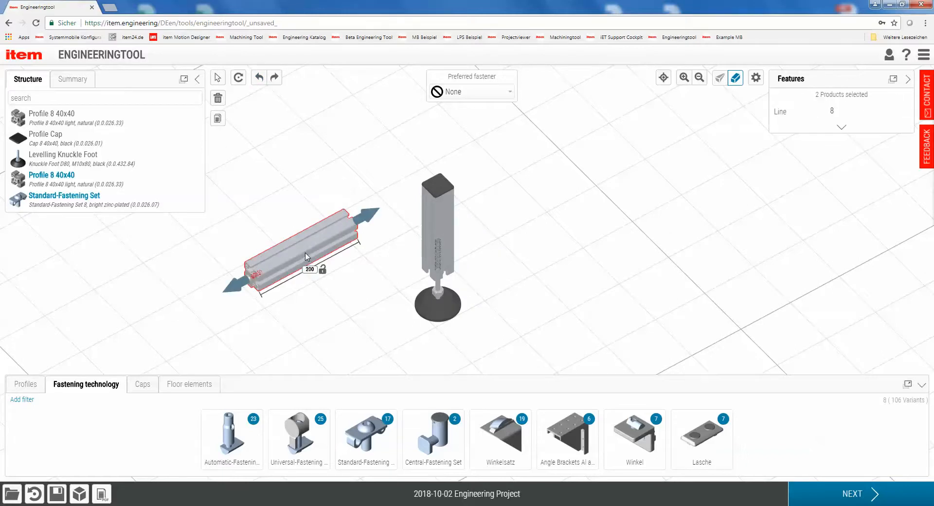
left_click(222, 317)
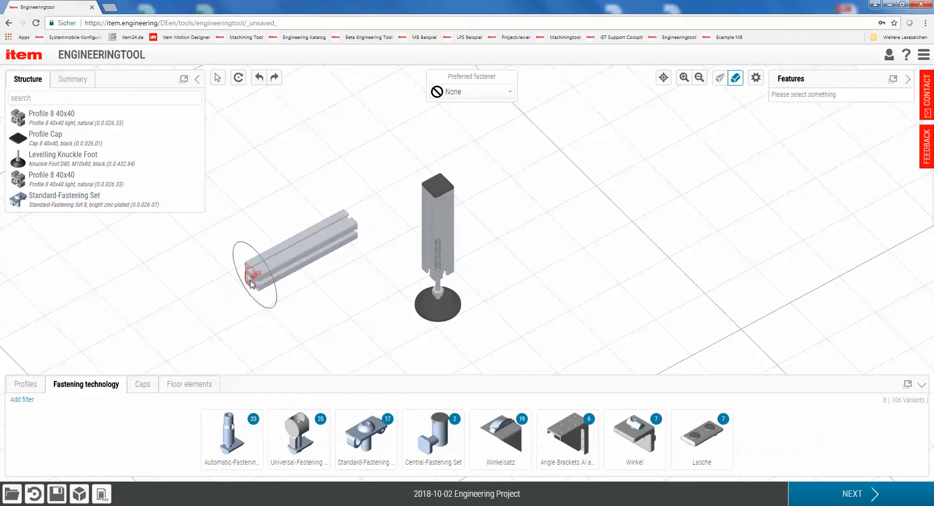
left_click(252, 283)
key("Delete")
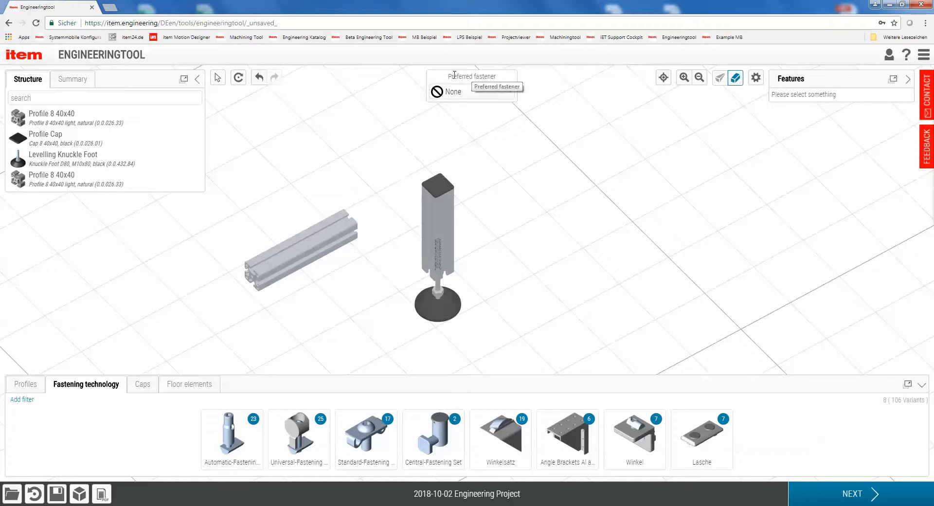
left_click(474, 95)
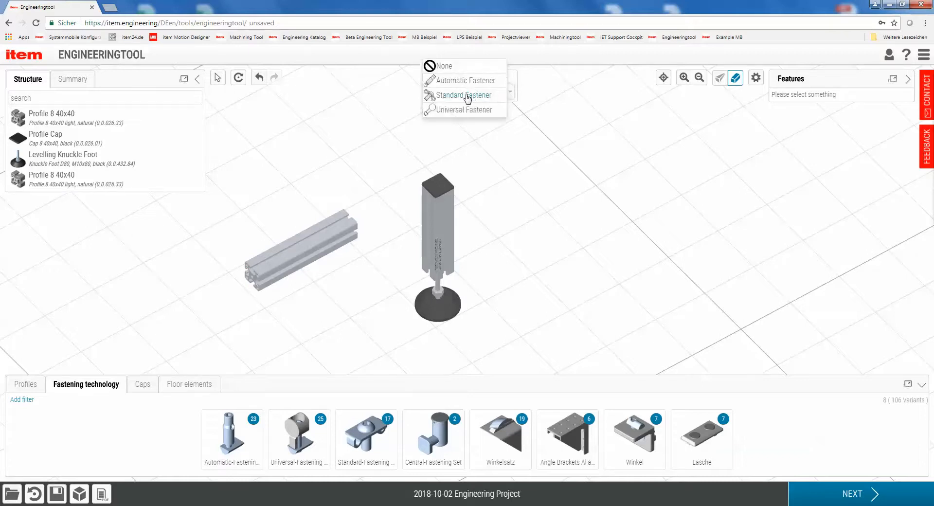
left_click(459, 95)
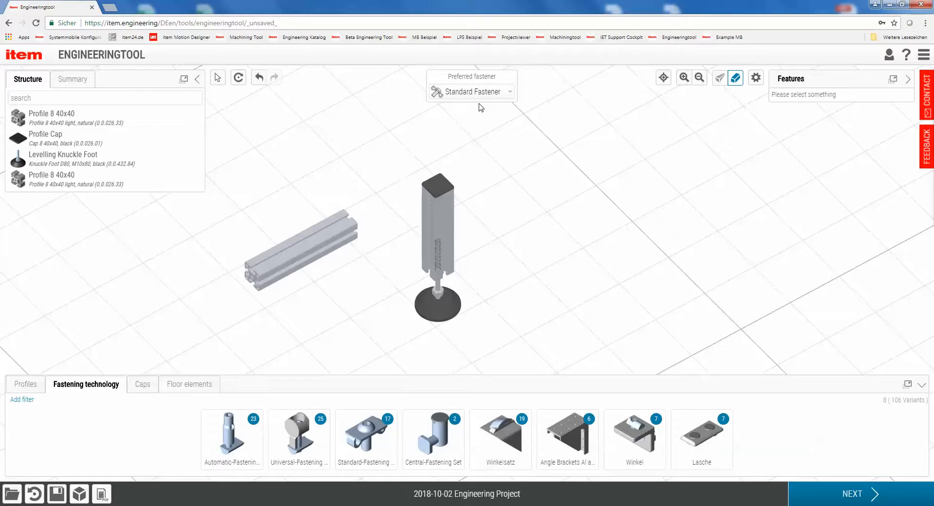
- Select the cap, the upright profile and the knuckle foot one by one as a group, and clear the selection
scroll(546, 158, "down", 3)
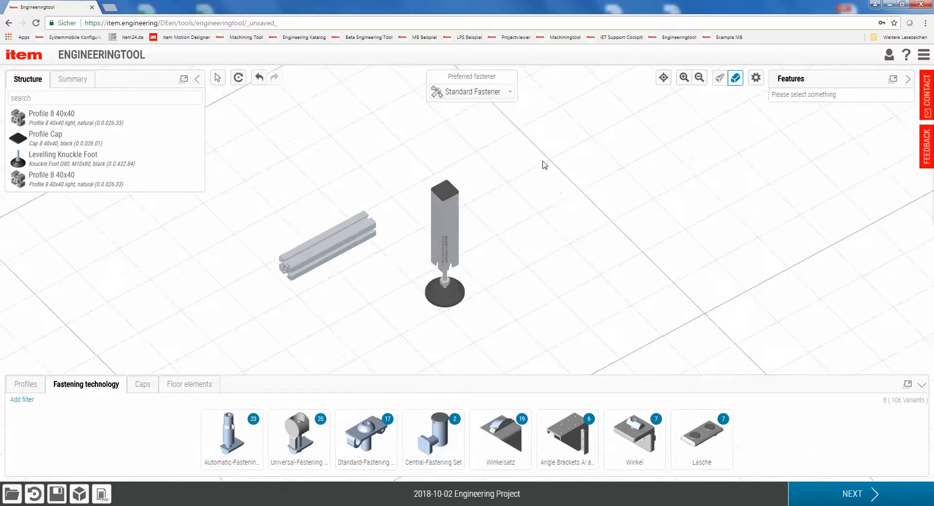
right_click_drag(535, 195, 456, 188)
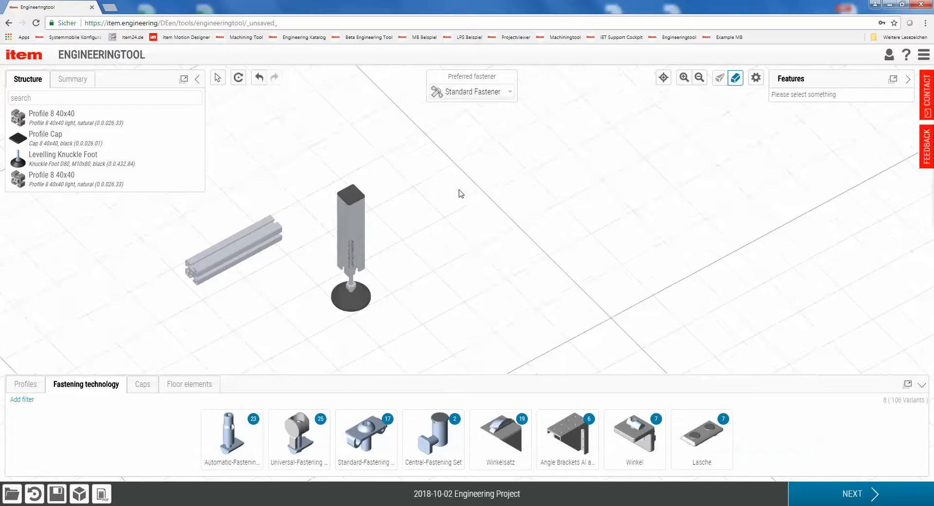
left_click(353, 214)
left_click(433, 210)
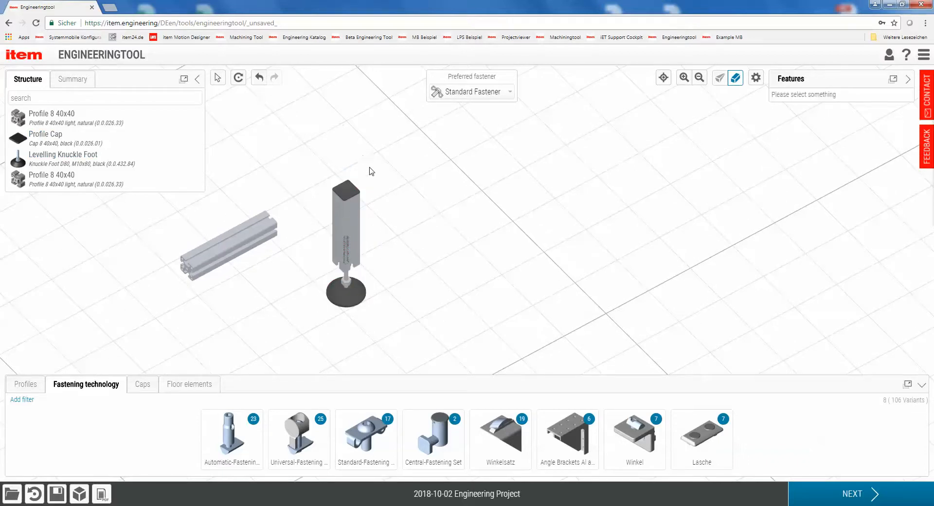
left_click(346, 190)
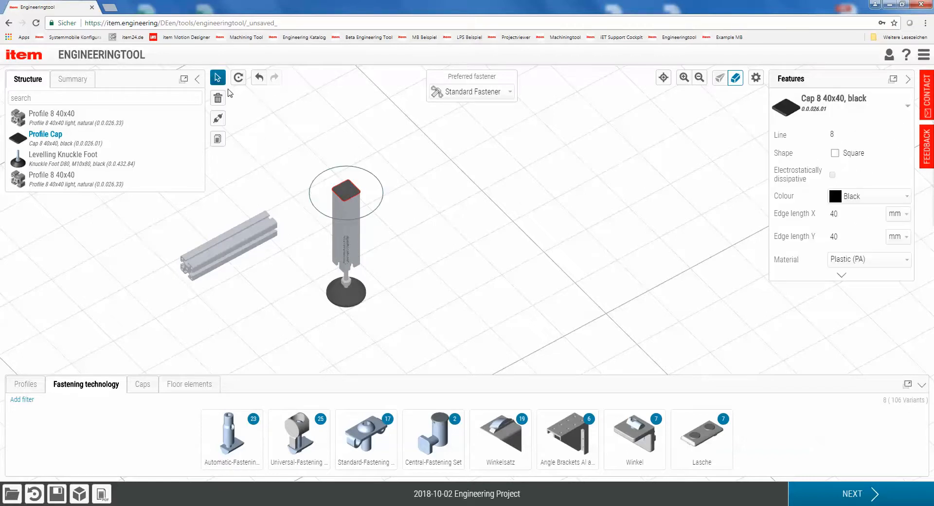
left_click(349, 214, "ctrl")
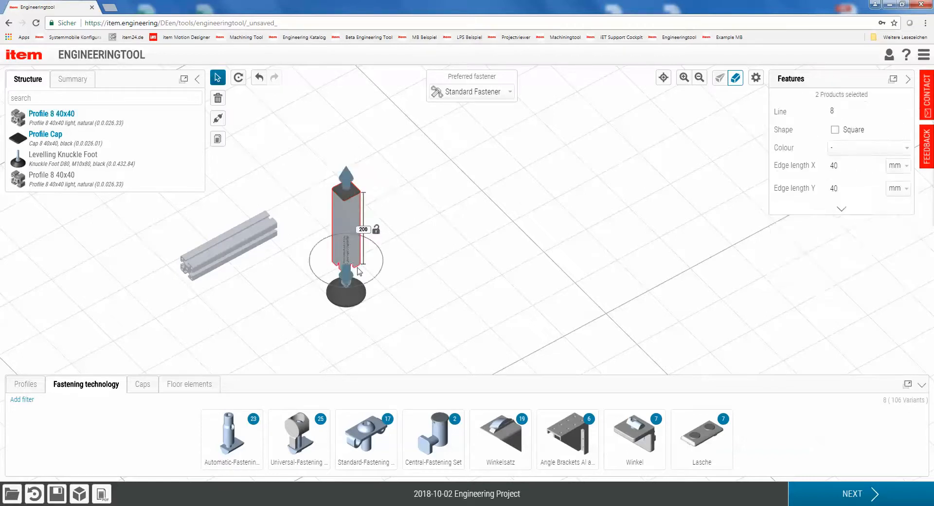
left_click(354, 302, "ctrl")
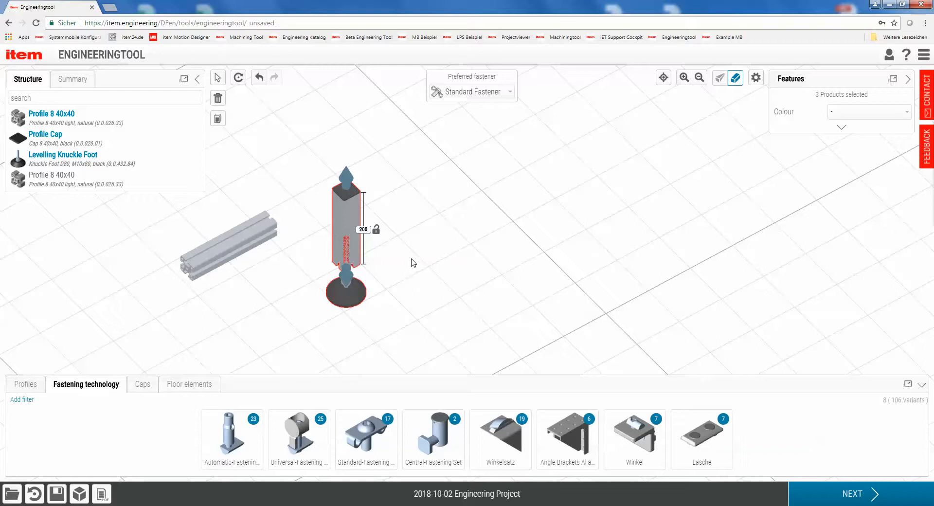
left_click(413, 263)
- Duplicate the upright profile with its cap and knuckle foot, and attach the free Profile 8 40x40 to the copy 20 mm from its top end
left_click(352, 214)
left_click(218, 118)
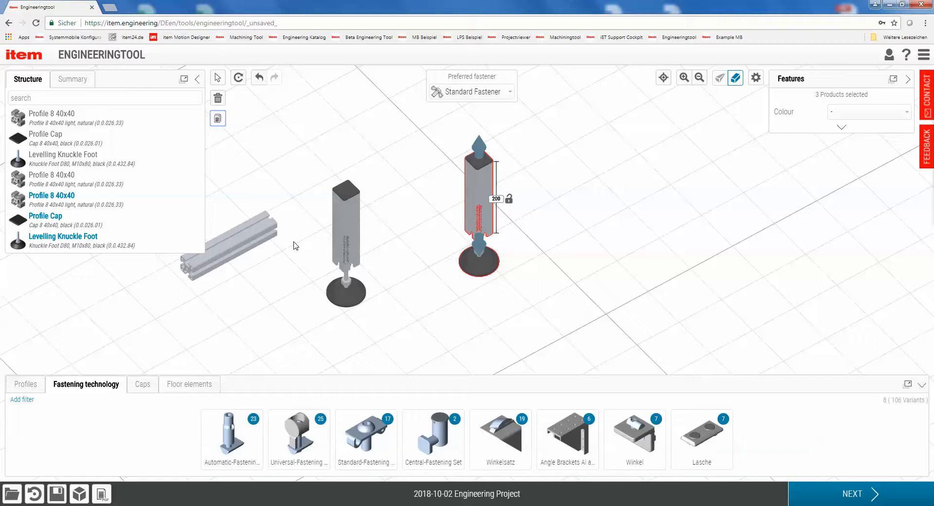
left_click_drag(235, 266, 501, 192)
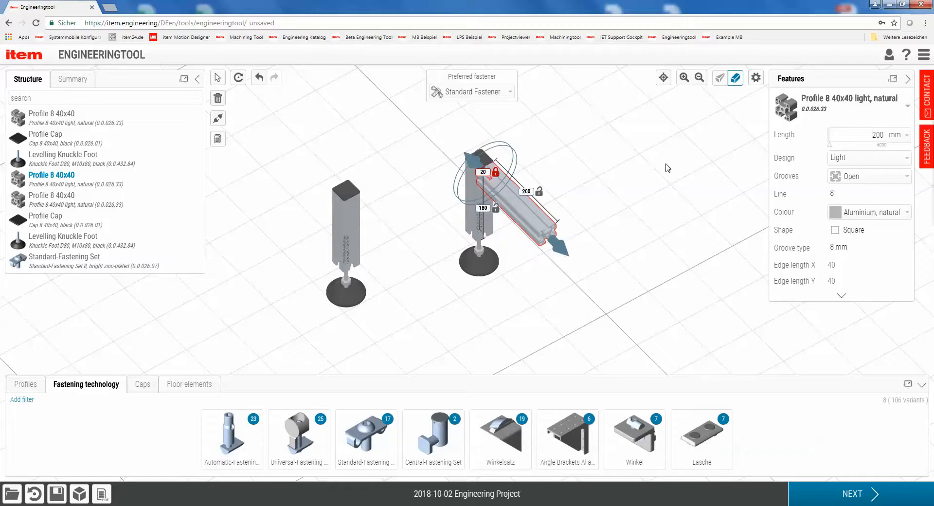
left_click(587, 204)
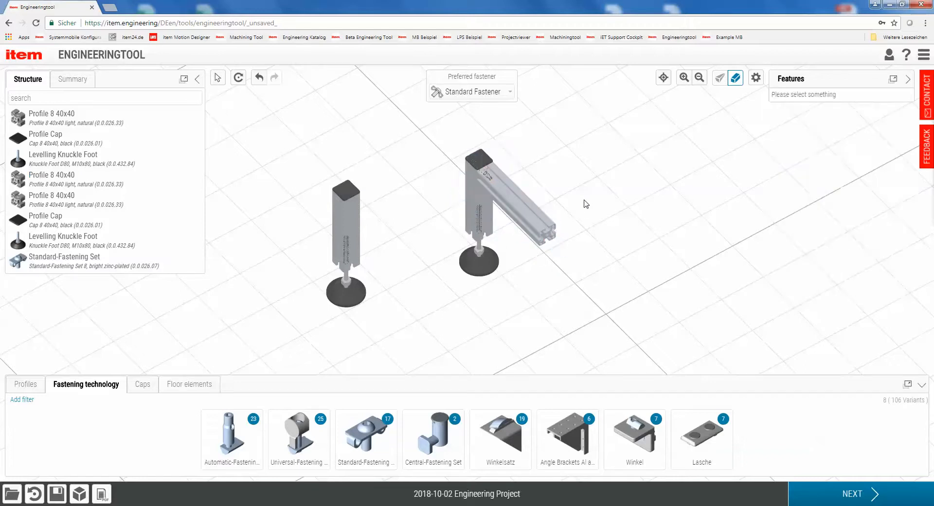
- Duplicate the connected upright and horizontal profile assembly, and attach the copy's beam to the original upright 20 mm from its top
left_click(544, 222)
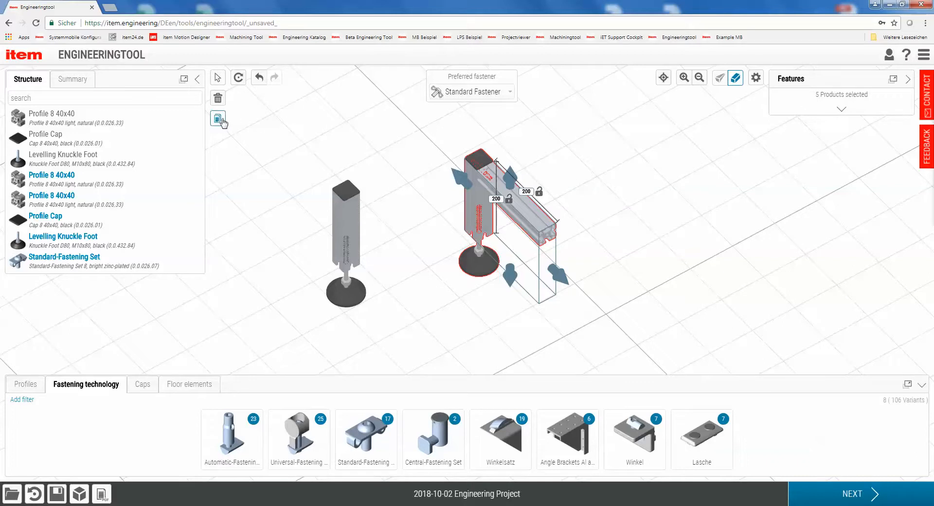
left_click(72, 79)
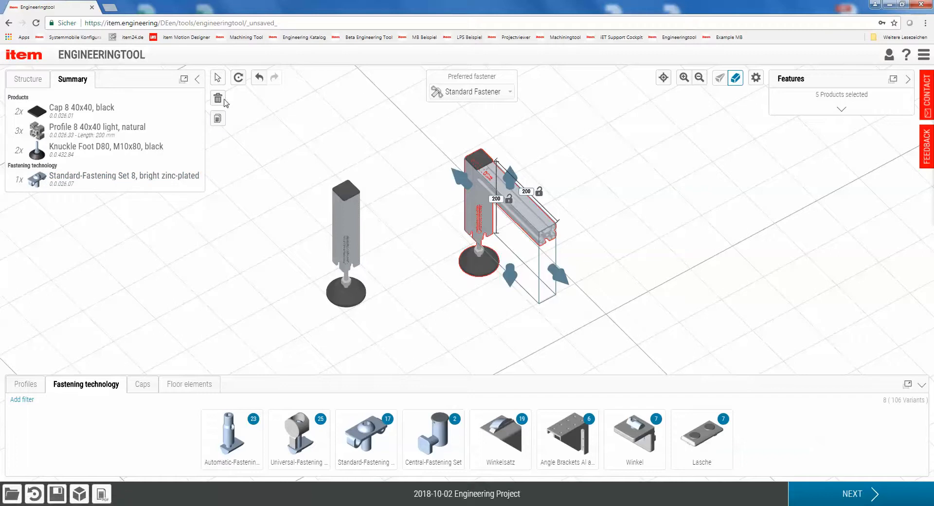
left_click(218, 119)
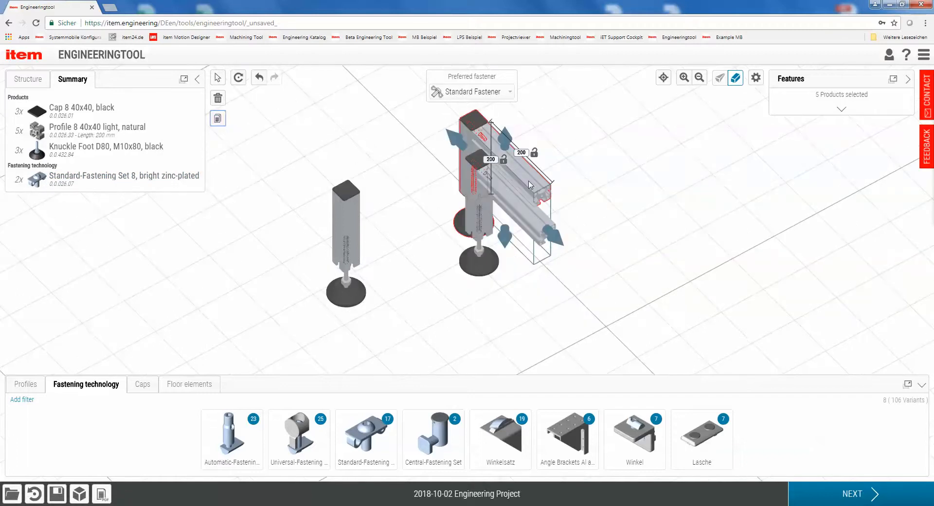
left_click_drag(530, 185, 456, 181)
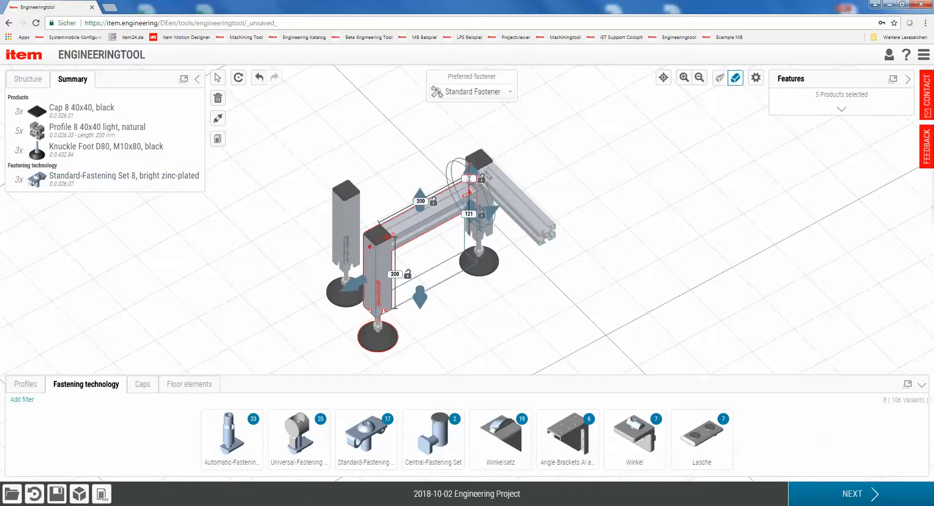
key("Return")
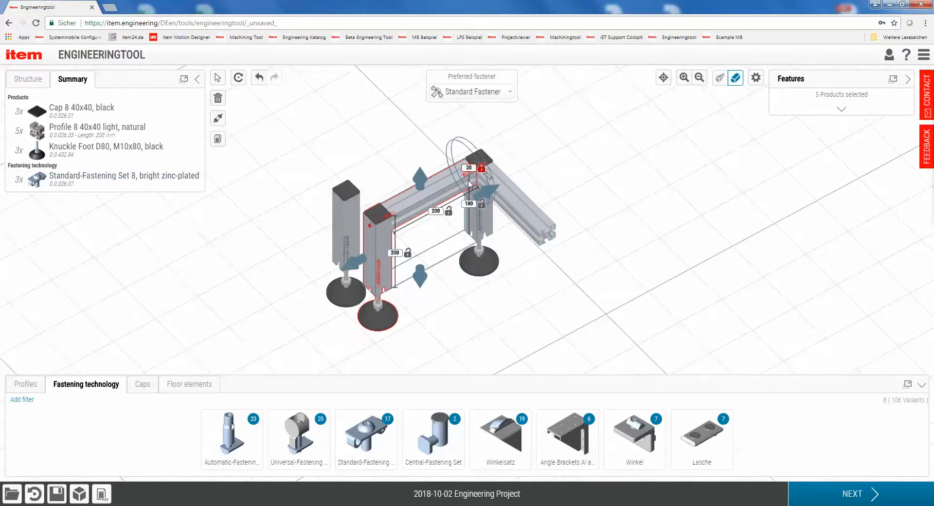
- Duplicate the two-legged corner assembly and attach the copy to the original as a closed four-legged frame, with beams 20 mm from the tops
left_click_drag(532, 216, 661, 184)
middle_click_drag(729, 183, 490, 208)
left_click(218, 118)
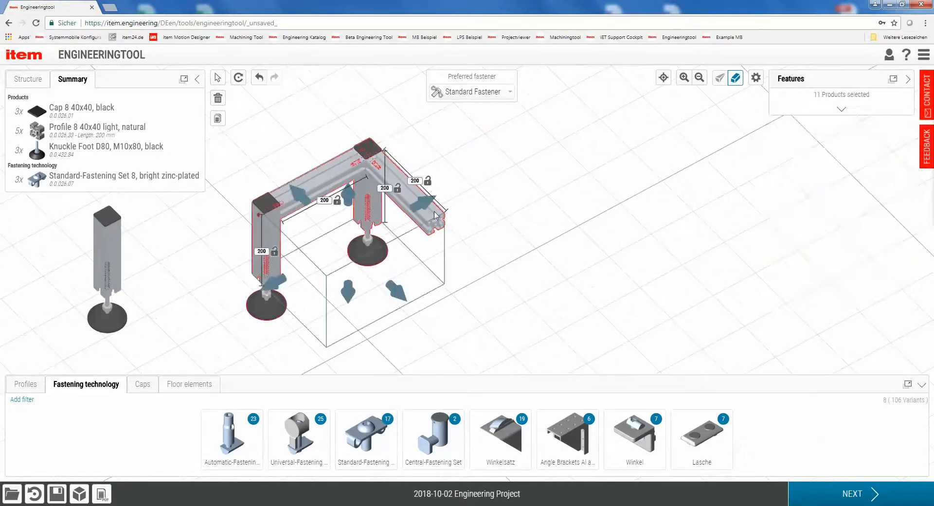
left_click(218, 118)
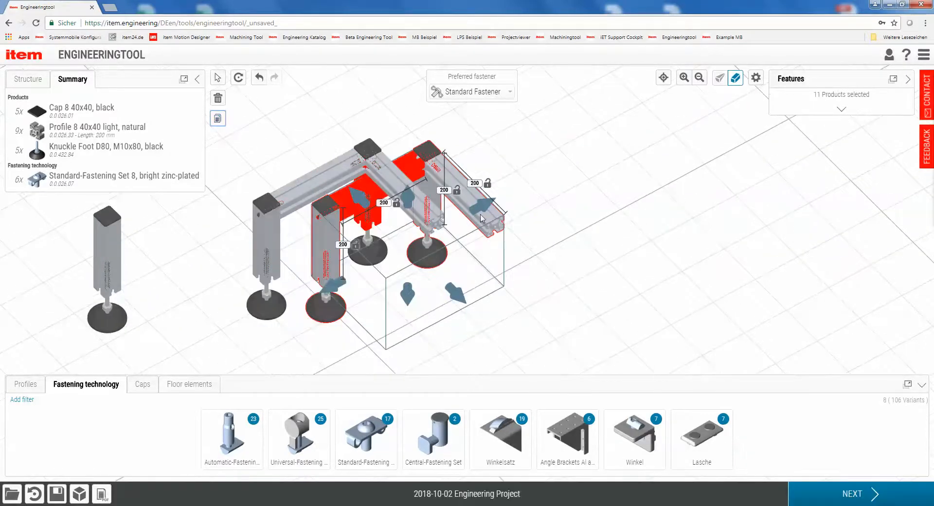
left_click(724, 216)
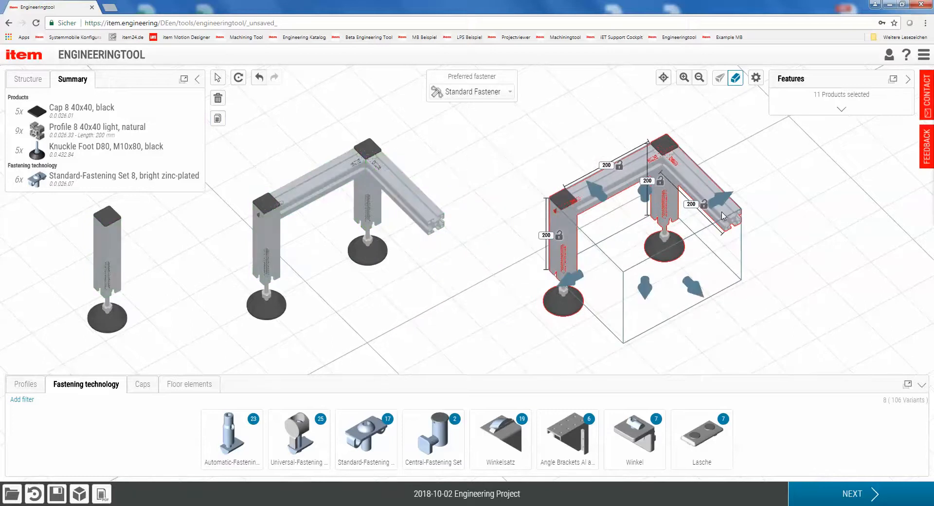
left_click(572, 193)
left_click_drag(565, 163, 271, 228)
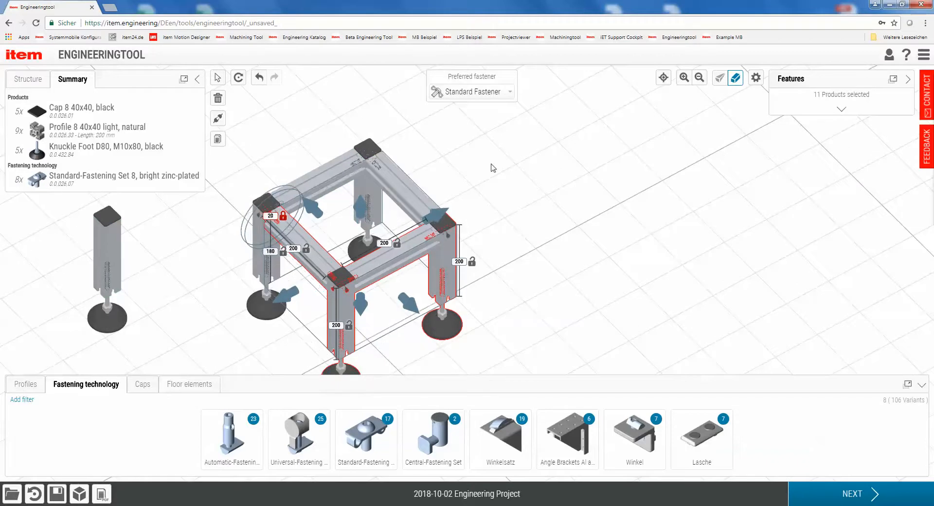
left_click(470, 174)
- Delete the leftover free-standing upright together with its cap and knuckle foot
left_click(120, 246)
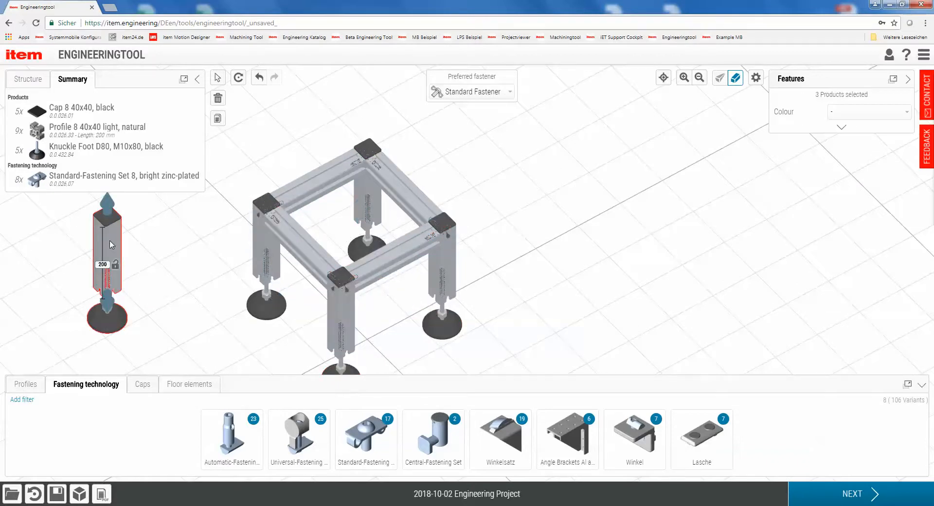
key("Delete")
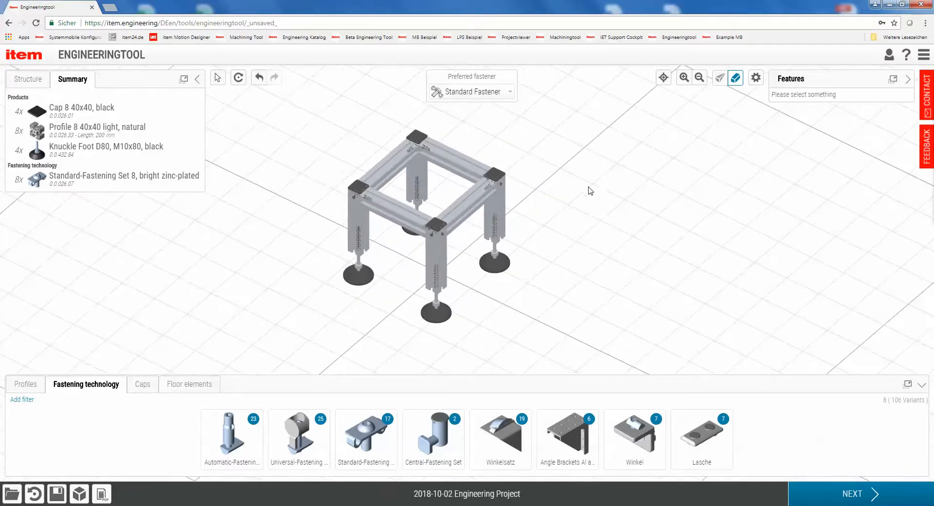
right_click_drag(590, 190, 591, 203)
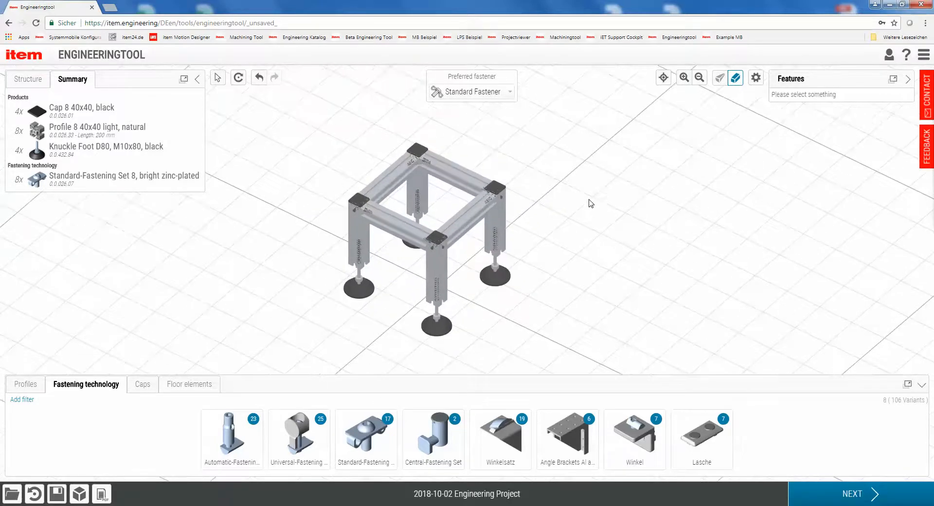
- Select individual horizontal profiles of the frame to show their dimensions, and open the rear profile's length for editing
left_click(356, 235)
left_click(412, 172)
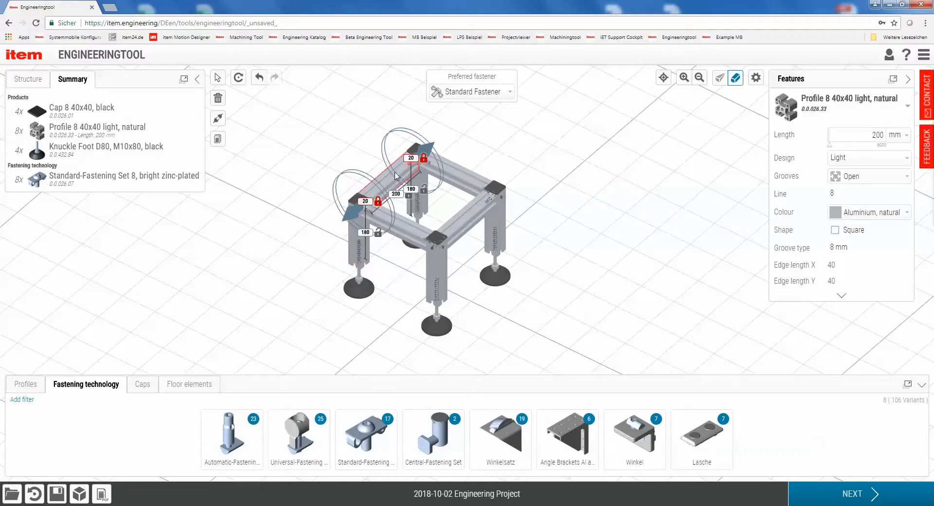
left_click(461, 184)
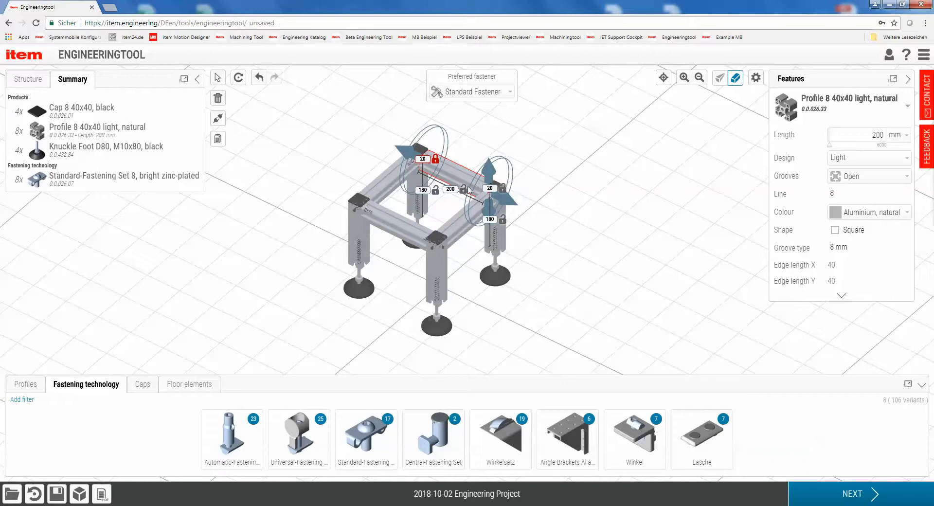
left_click(448, 188)
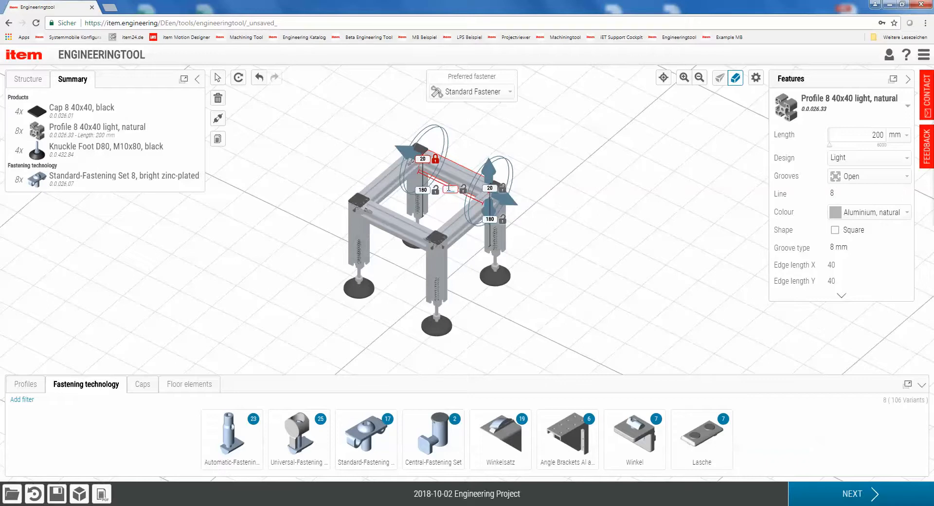
- Select the entire frame and stretch it so its beams are about 512 mm and 417 mm long and its uprights about 422 mm high
left_click(628, 225)
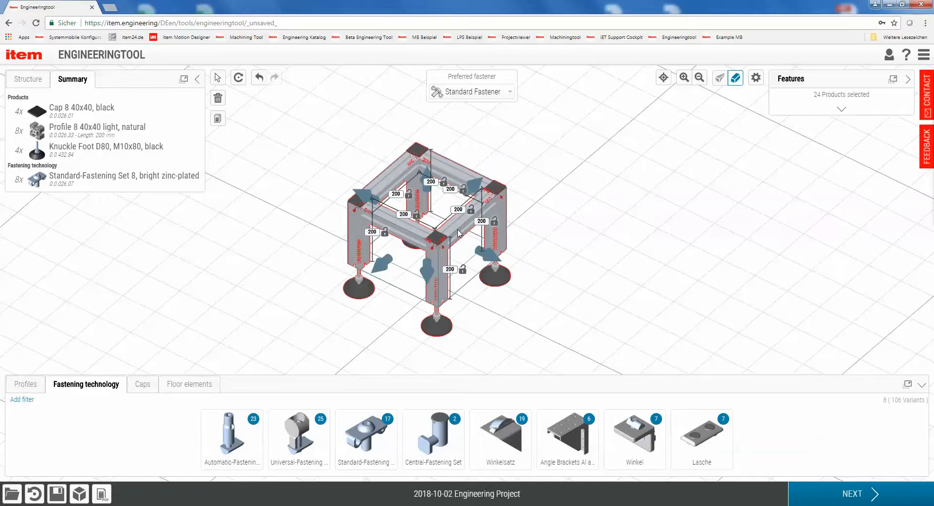
scroll(551, 261, "down", 3)
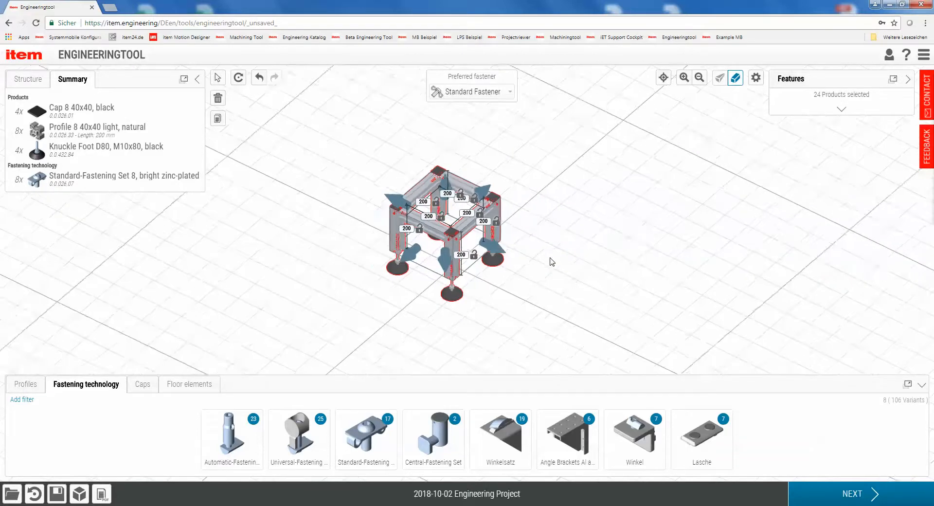
left_click_drag(620, 301, 610, 279)
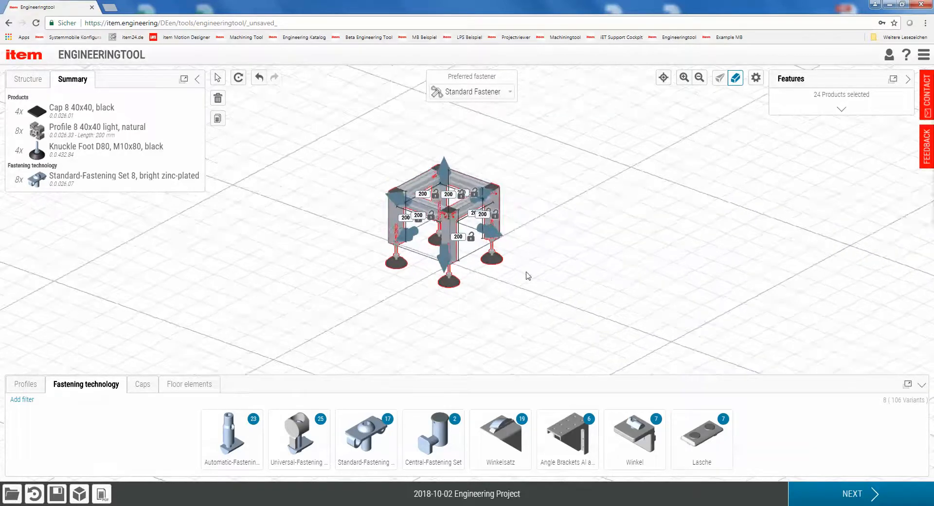
left_click_drag(408, 242, 354, 268)
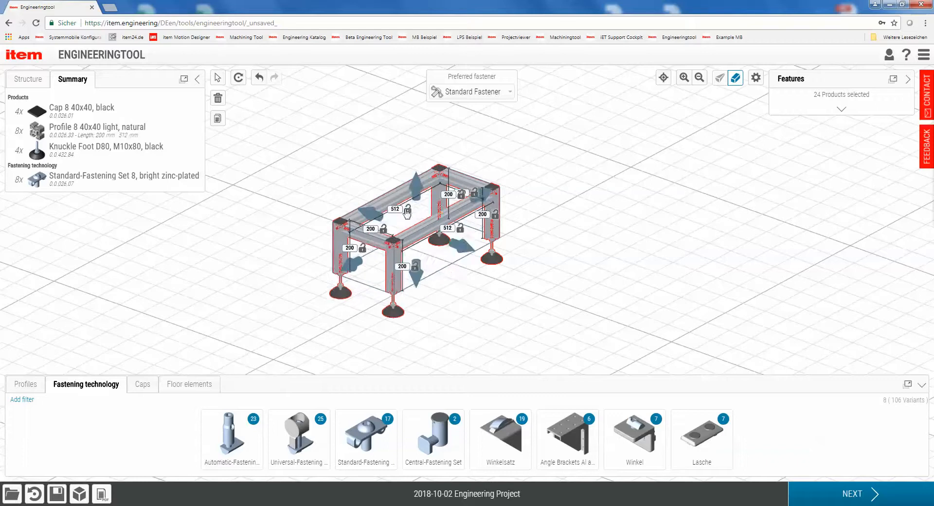
left_click_drag(418, 182, 417, 129)
left_click_drag(465, 219, 516, 246)
left_click(646, 214)
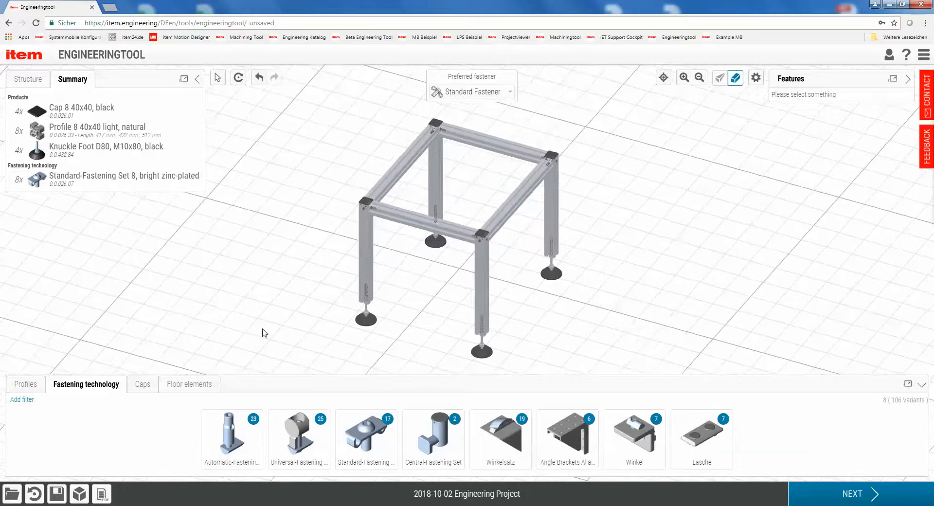
- Set the preferred fastener to Universal Fastener and attach a 200 mm Profile 8 40x40 to each of two uprights on one side
left_click(27, 385)
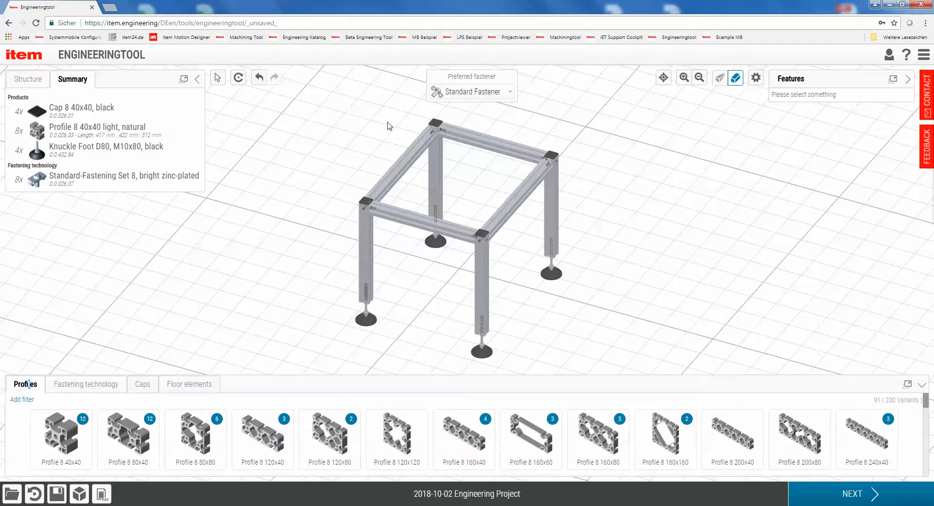
left_click(464, 94)
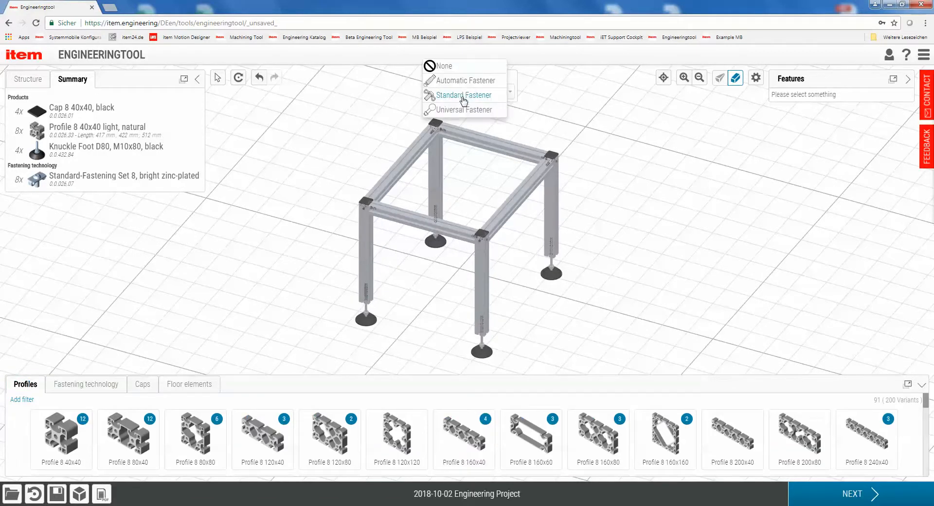
left_click(461, 111)
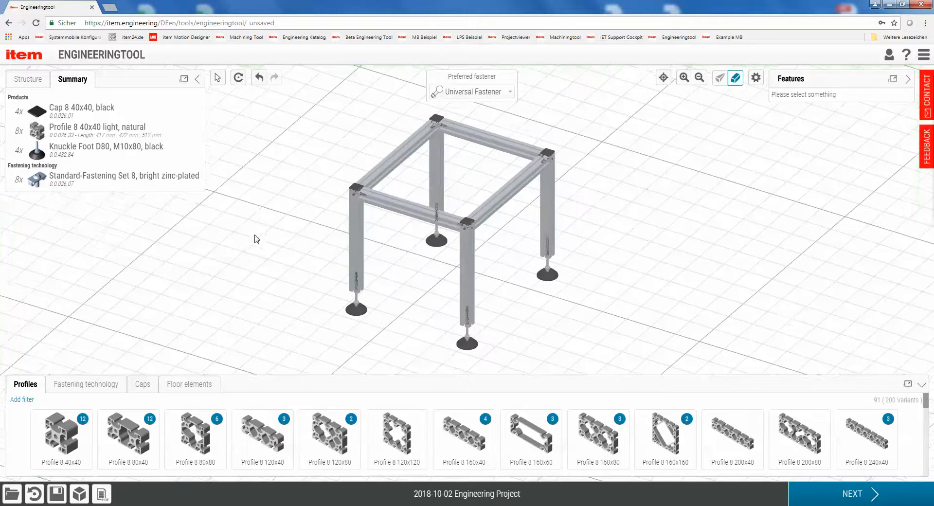
left_click_drag(287, 318, 387, 265)
left_click_drag(60, 433, 483, 194)
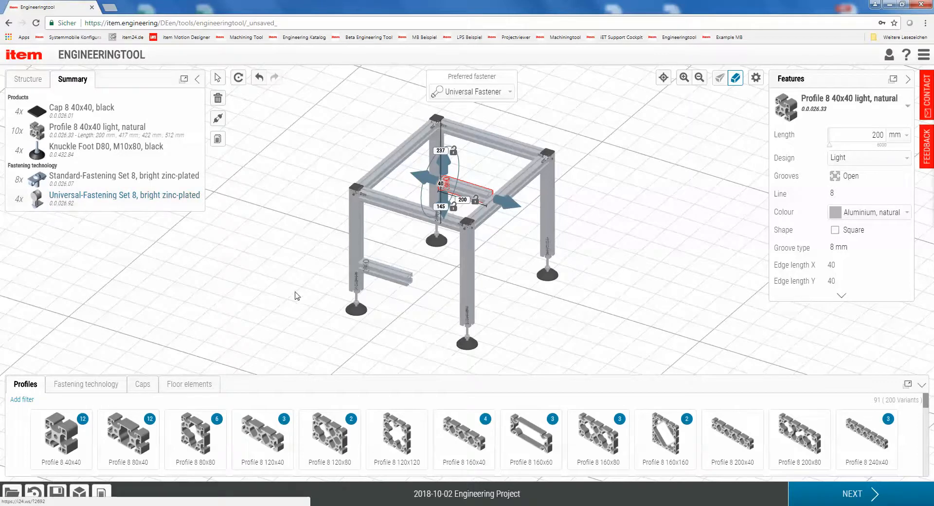
- Attach a 200 mm Profile 8 80x40 to the inner side of the 512 mm top beam above the two new profiles
scroll(302, 292, "up", 3)
scroll(316, 292, "up", 6)
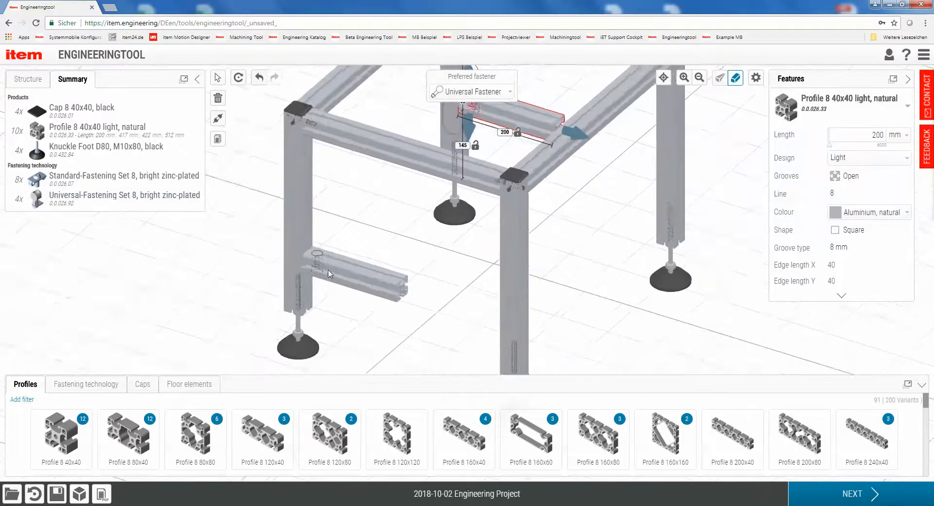
scroll(288, 292, "up", 2)
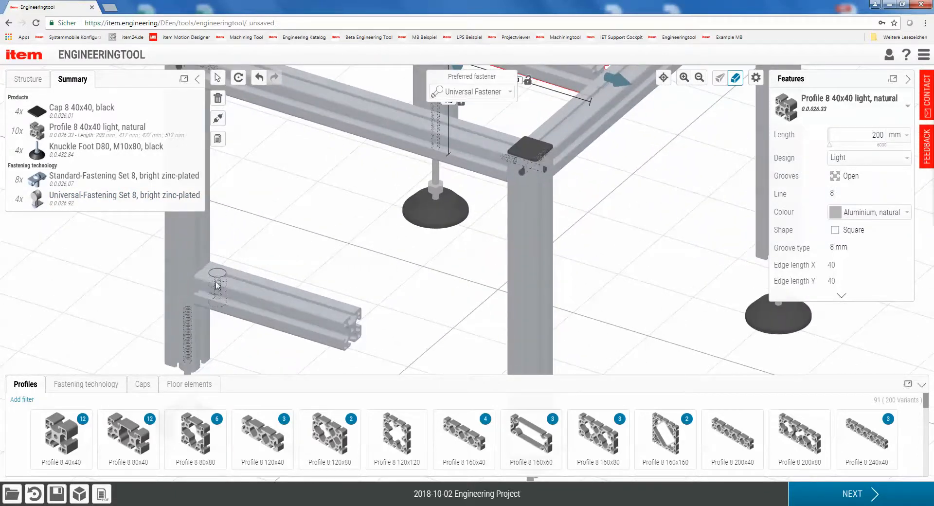
scroll(300, 214, "down", 7)
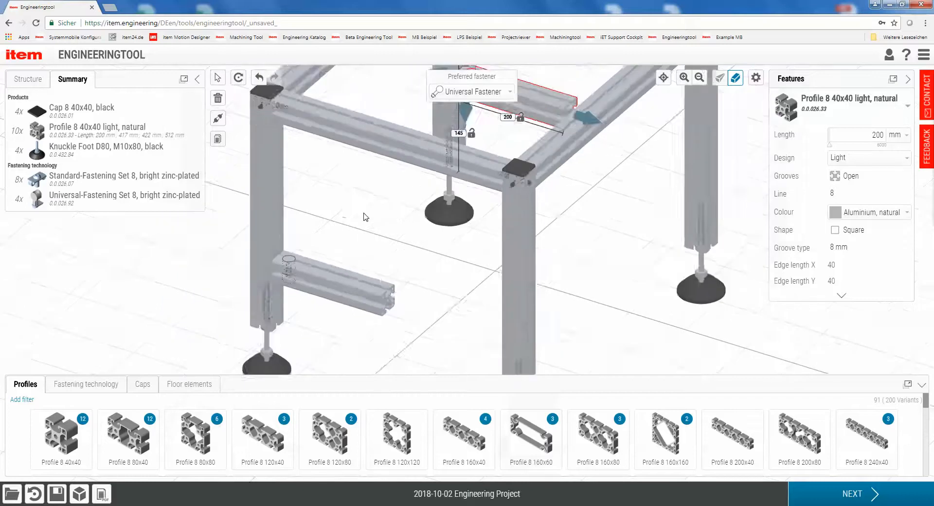
right_click_drag(300, 207, 334, 278)
left_click_drag(448, 238, 391, 208)
left_click(590, 146)
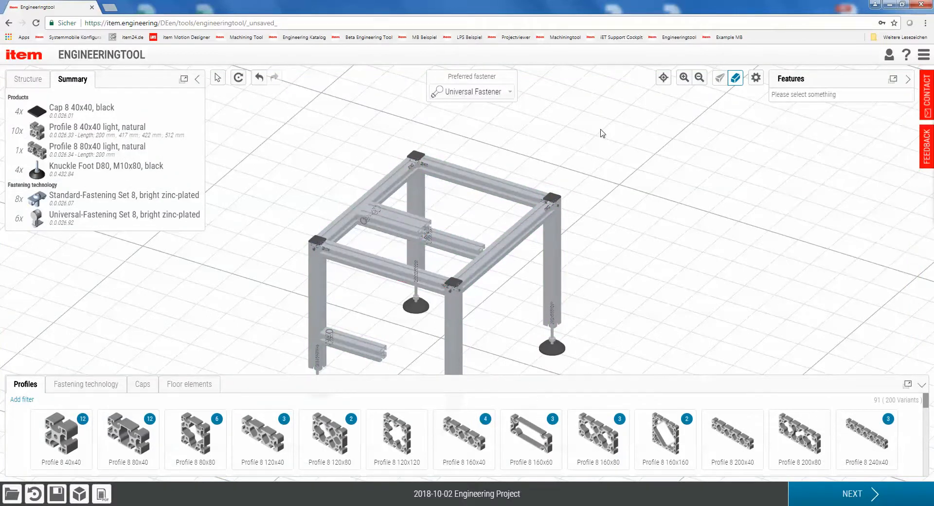
- Select the three free-ended profiles together and extend them to 417 mm so they connect to the opposite side of the frame
right_click_drag(651, 205, 788, 223)
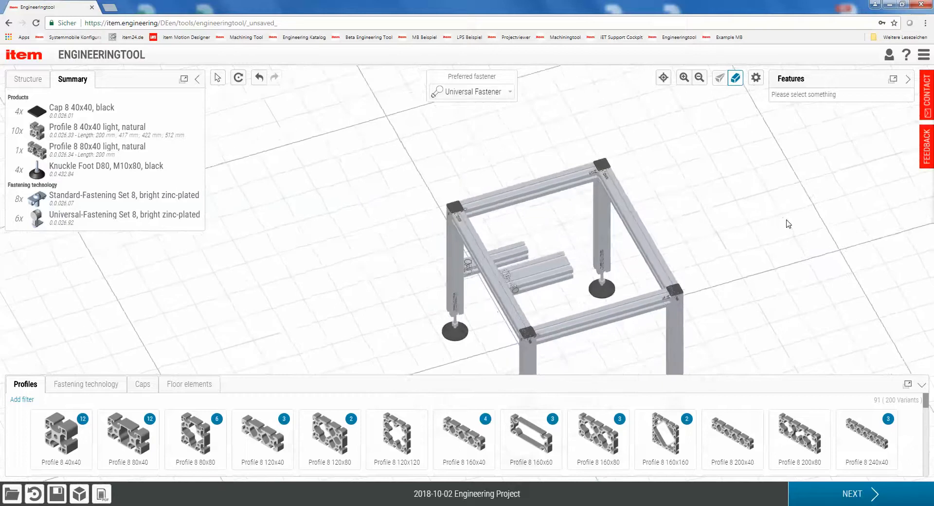
right_click_drag(670, 189, 592, 177)
left_click(308, 196)
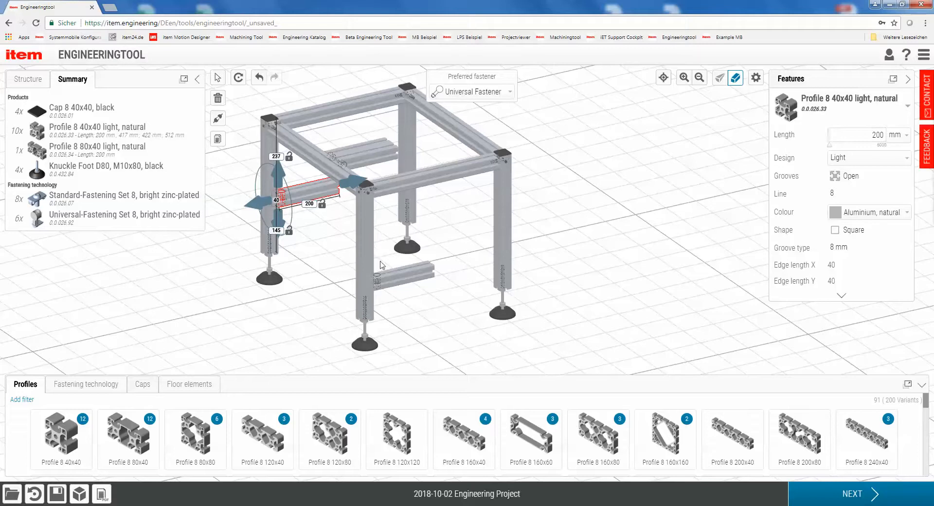
left_click(411, 282, "ctrl")
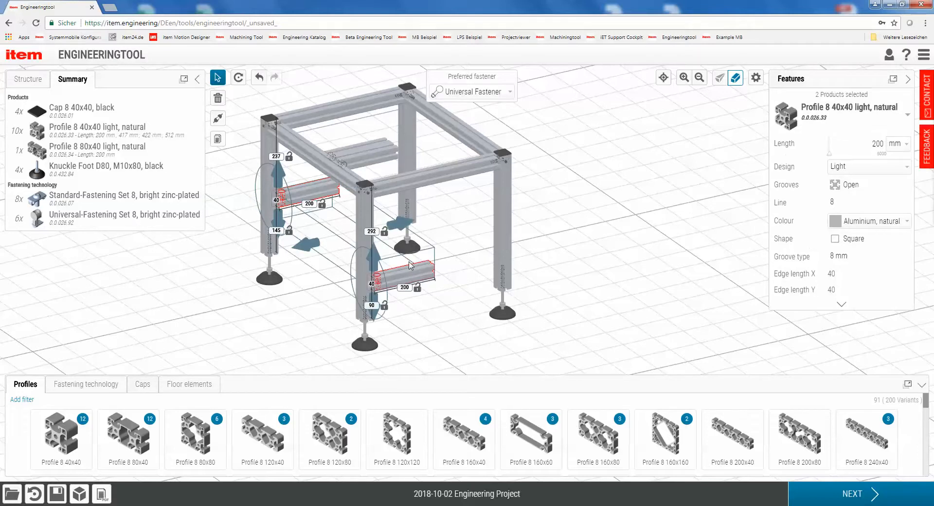
left_click(379, 152, "ctrl")
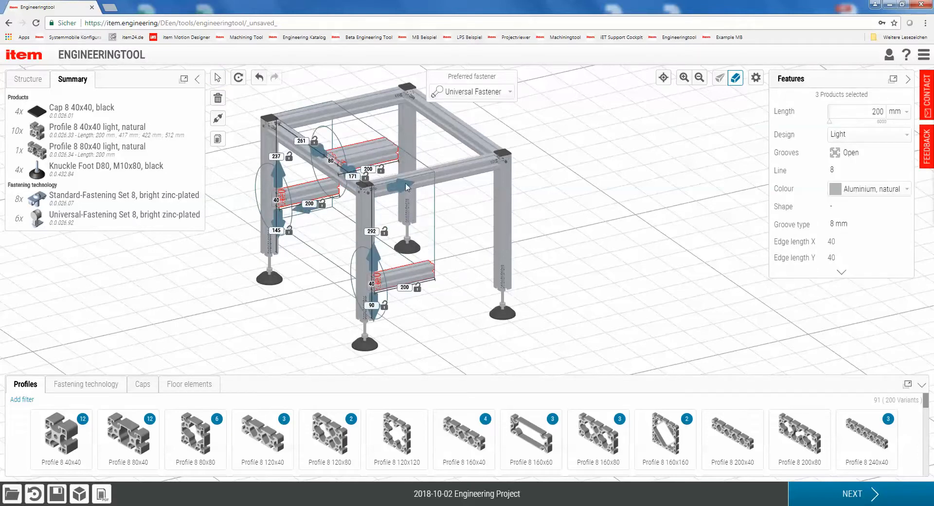
left_click_drag(407, 187, 472, 173)
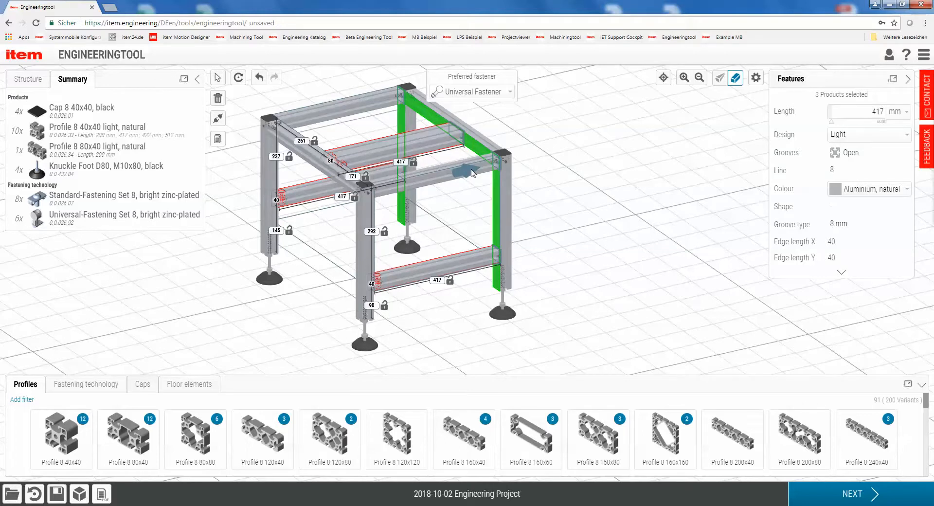
left_click_drag(471, 173, 471, 173)
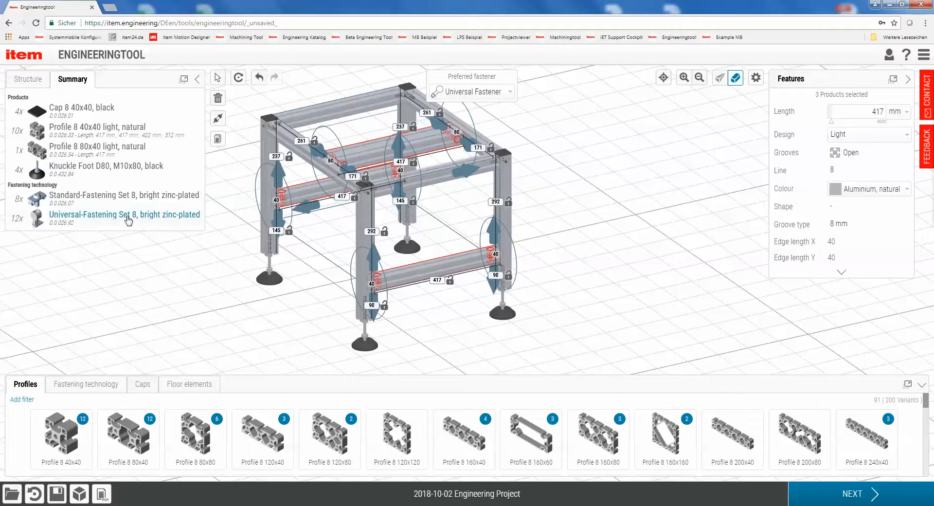
- Widen the frame by stretching the three selected cross profiles to 550 mm, and clear the selection
left_click_drag(299, 210, 267, 245)
left_click_drag(609, 231, 669, 214)
left_click(409, 305)
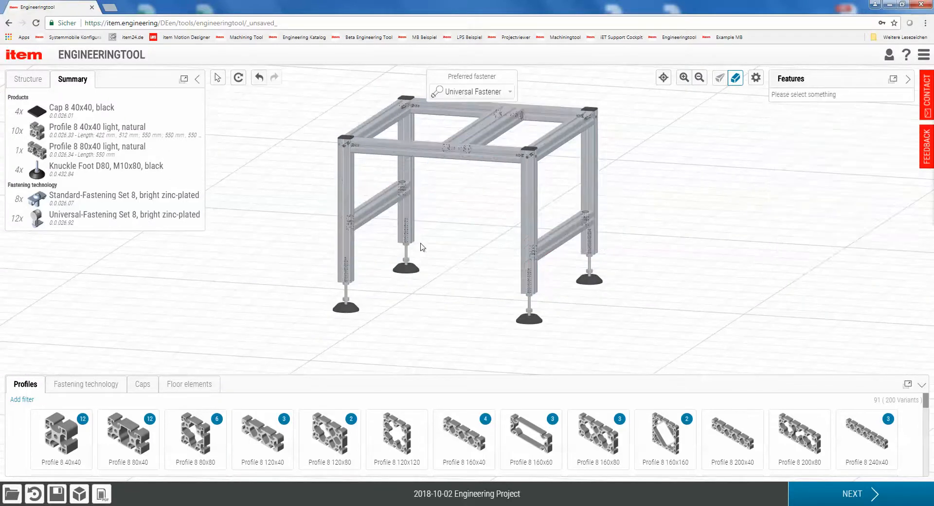
- Try extending a new Profile 8 40x40 from the lower side crossbar to 267 mm, and delete it
left_click_drag(61, 432, 414, 214)
left_click_drag(411, 315, 527, 327)
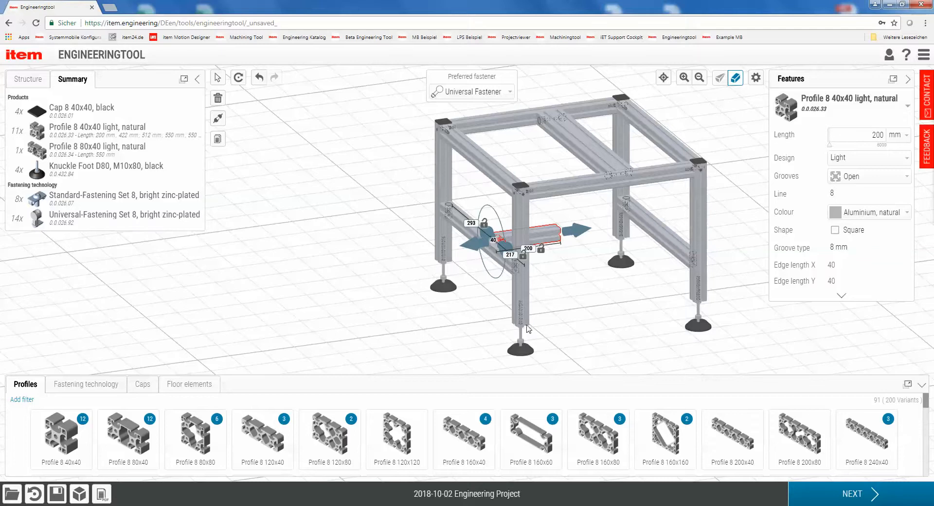
left_click_drag(572, 239, 606, 233)
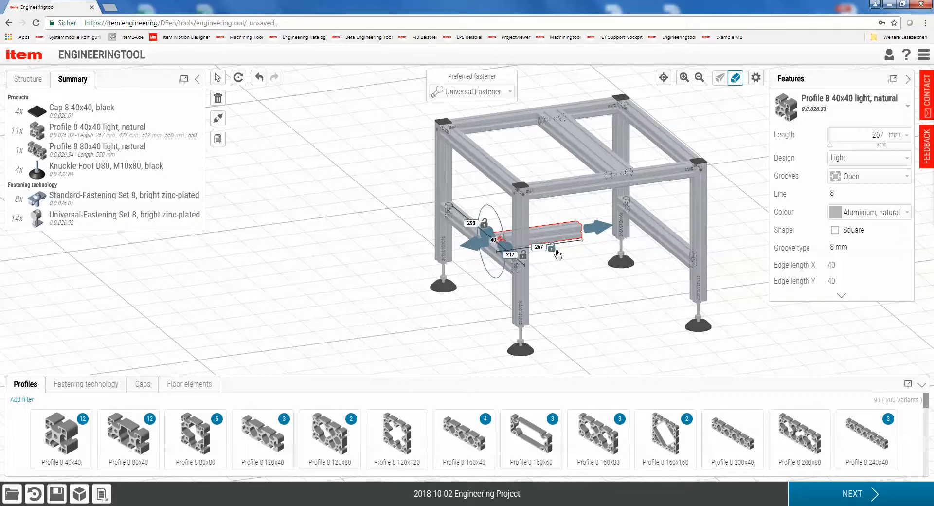
key("Delete")
- Add an upright Profile 8 40x40 between the lower and upper side beams, extending it to 197 mm so both ends connect
scroll(537, 298, "up", 5)
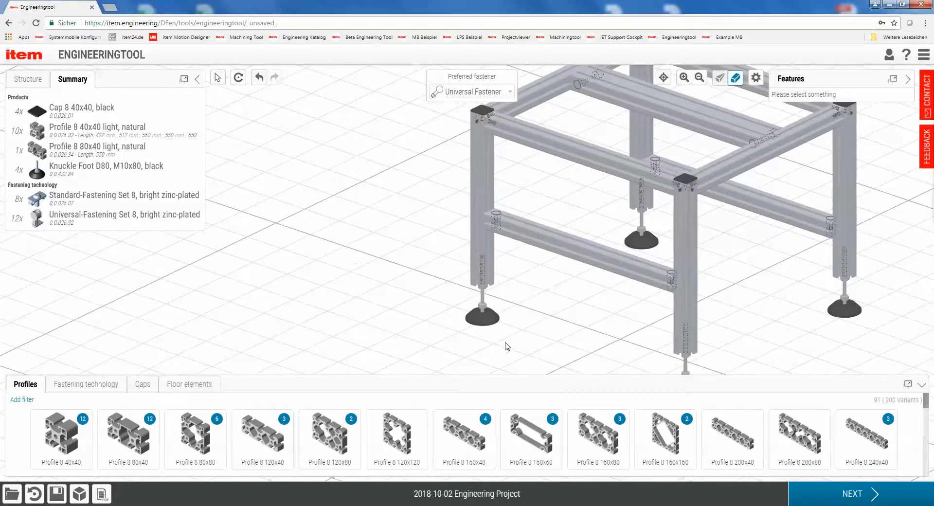
left_click_drag(63, 434, 575, 220)
mouse_move(546, 130)
left_mouse_down()
mouse_move(546, 156)
mouse_move(549, 127)
left_mouse_up()
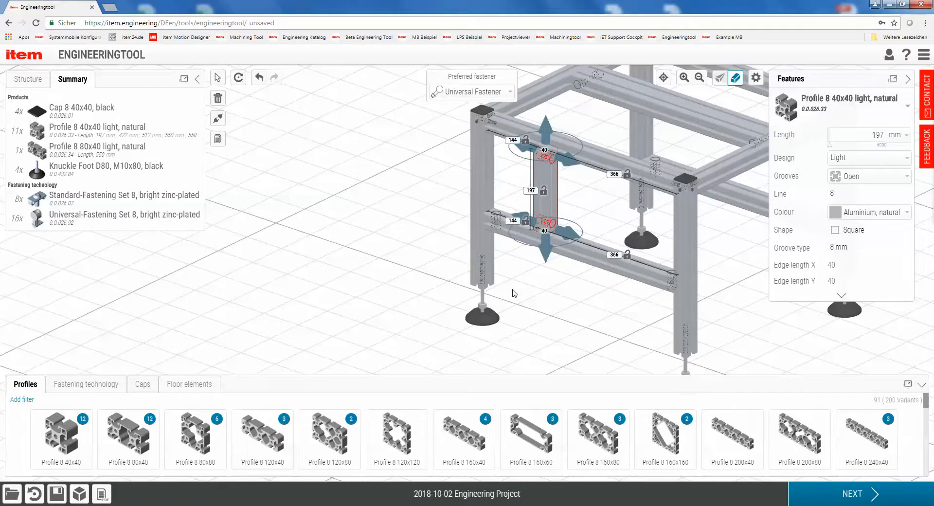
- Proceed from the finished frame to the project summary with the overview drawing
scroll(562, 306, "down", 3)
middle_click_drag(554, 313, 380, 317)
middle_click_drag(632, 276, 496, 272)
middle_click_drag(639, 214, 654, 248)
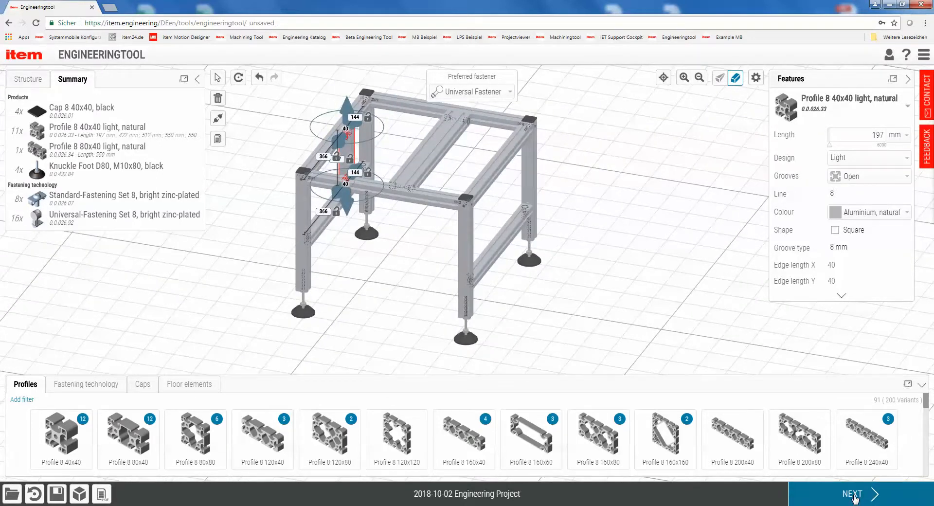
left_click(855, 497)
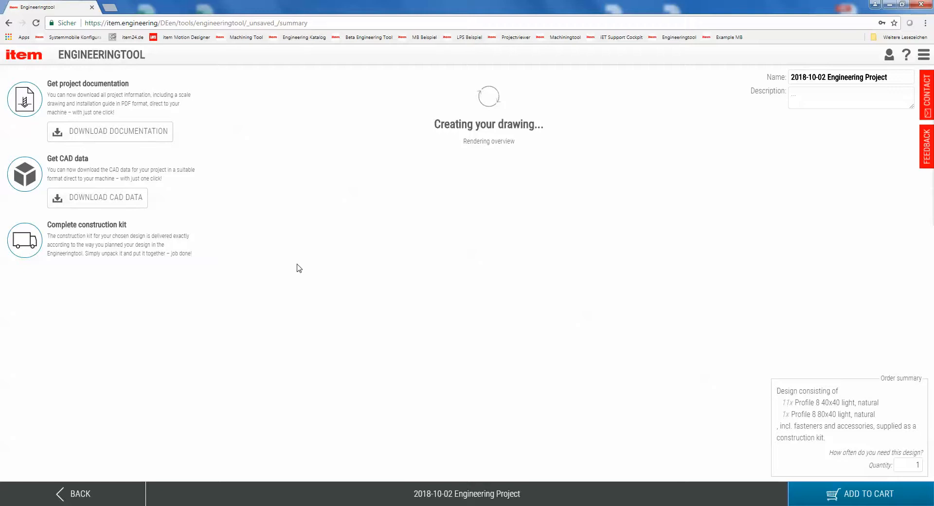
- Rename the project 2018-10-02 Presentation and enter Demo Video as its description
left_click_drag(894, 79, 834, 75)
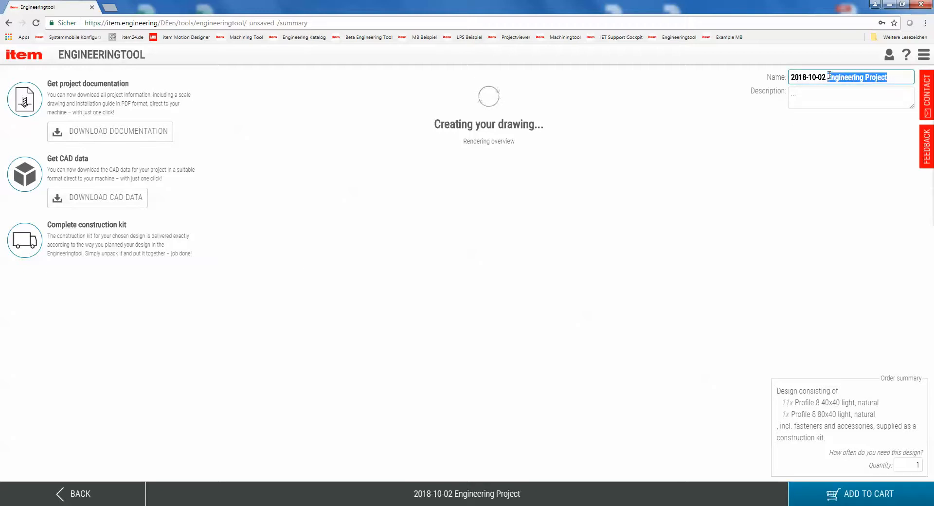
type("Presentation")
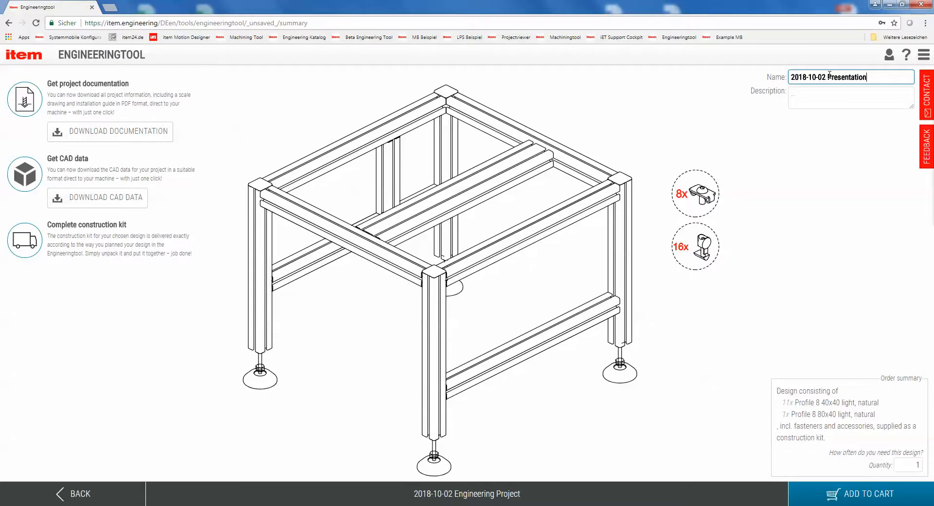
left_click(819, 94)
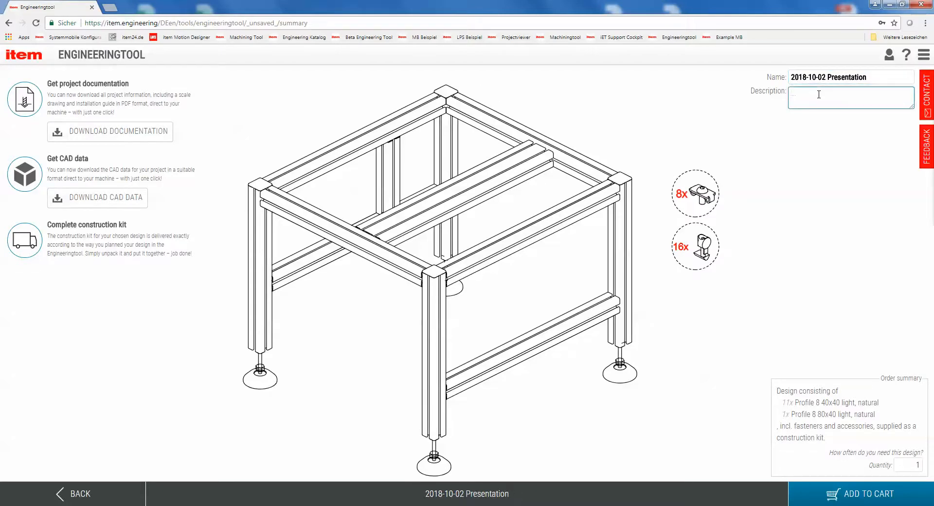
type("Demo Video")
left_click(915, 466)
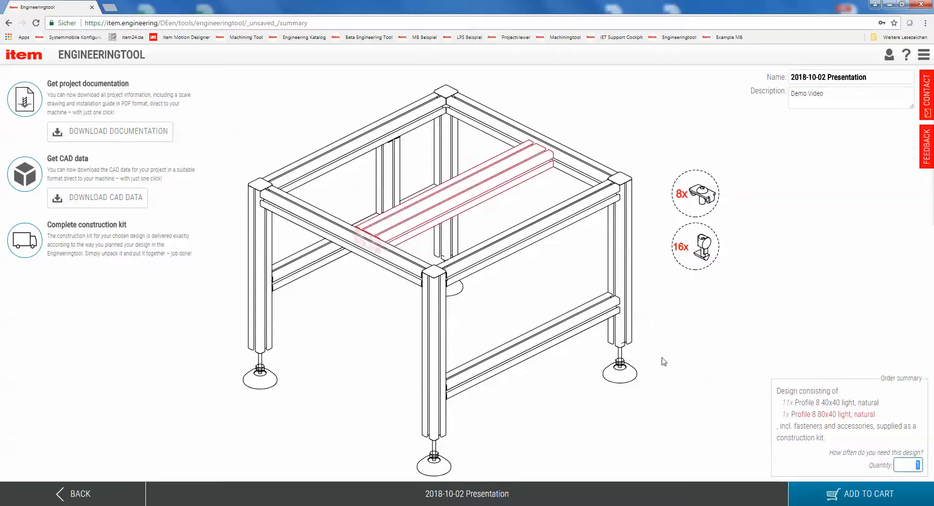
left_click(714, 317)
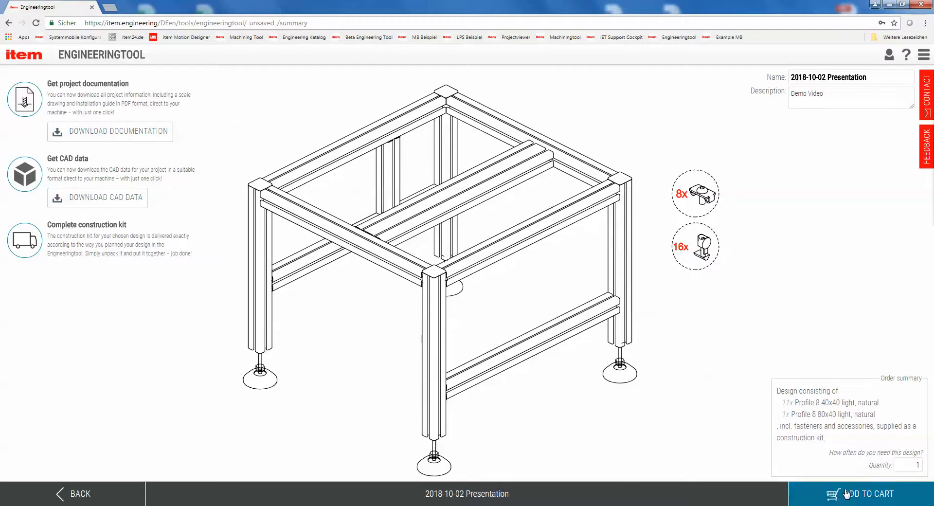
- Log in to the user account from the project summary
left_click(890, 57)
left_click(869, 120)
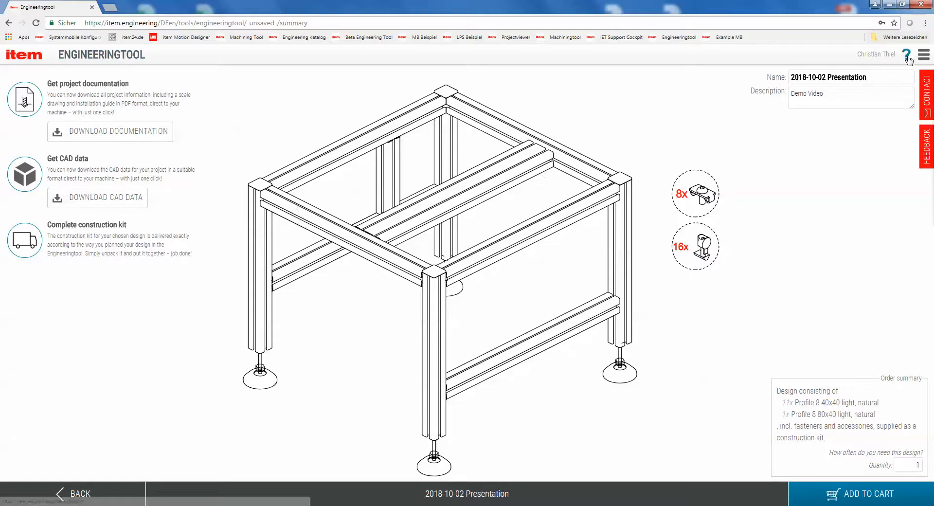
- Search the help videos for cad and watch the CAD export video in full screen, closing the help at the end
left_click(908, 56)
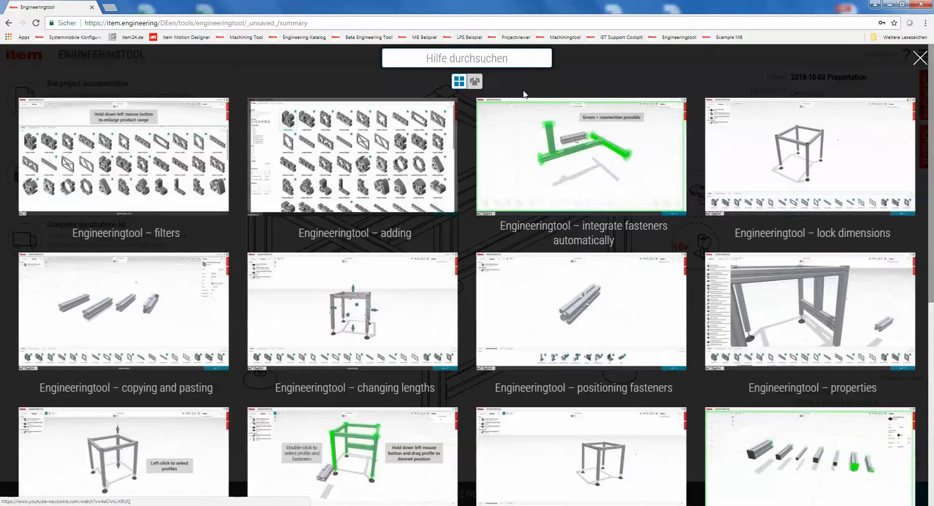
type("cad")
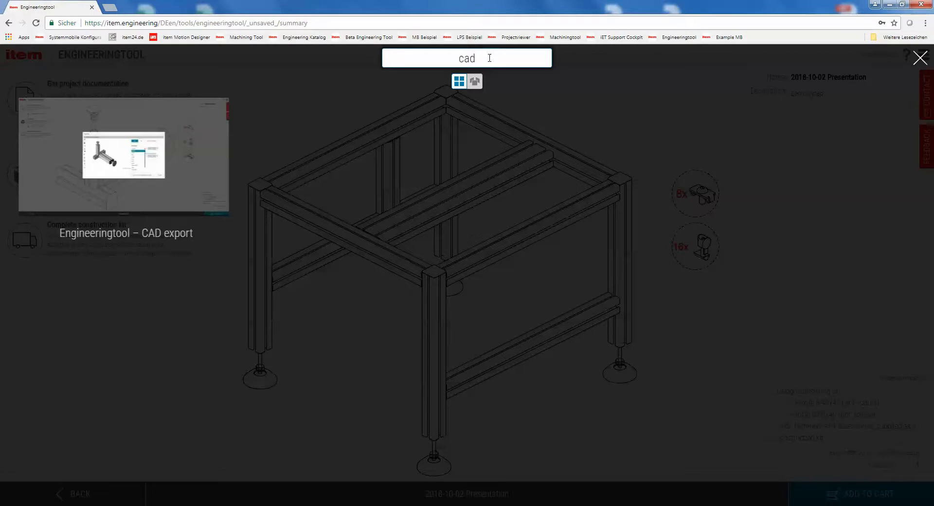
left_click(120, 157)
left_click(496, 288)
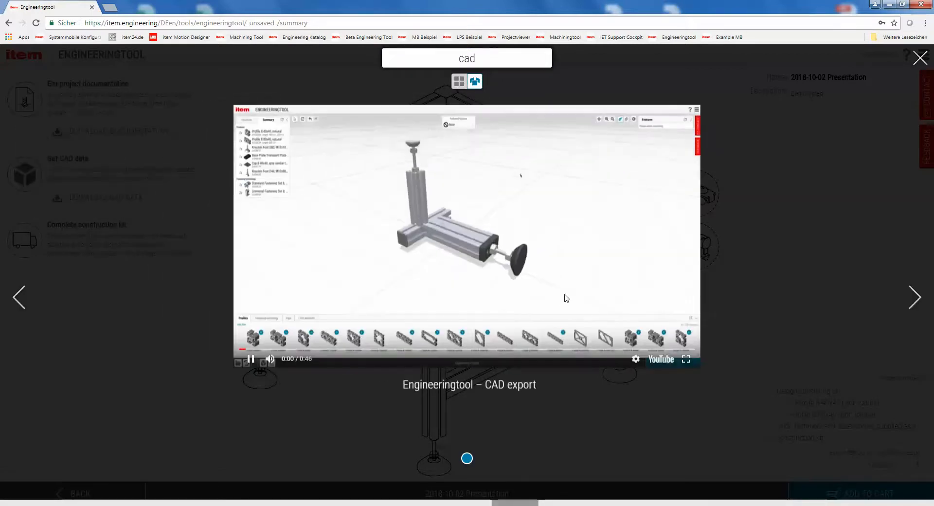
left_click(686, 360)
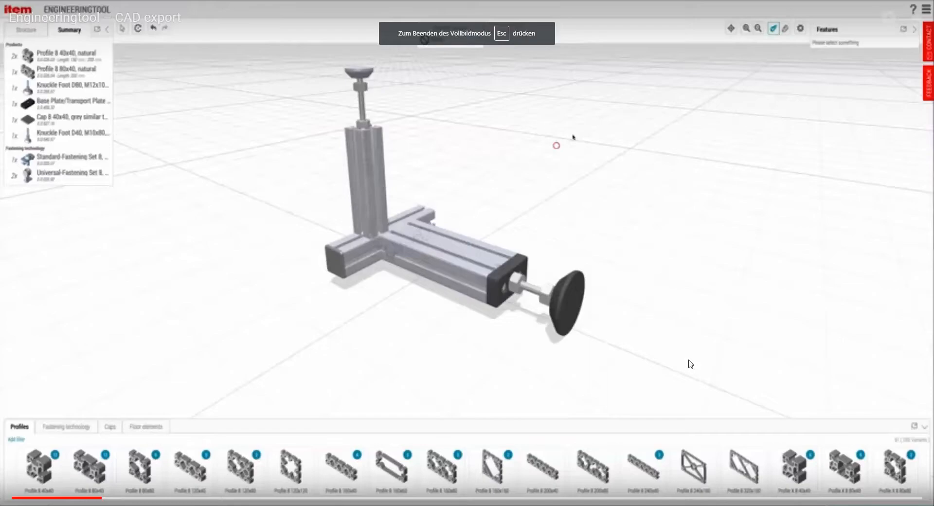
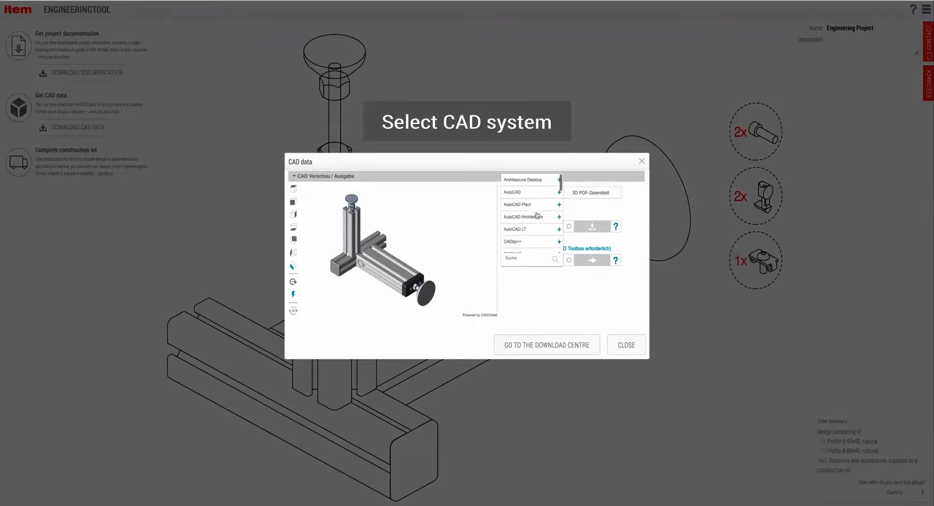
key("Escape")
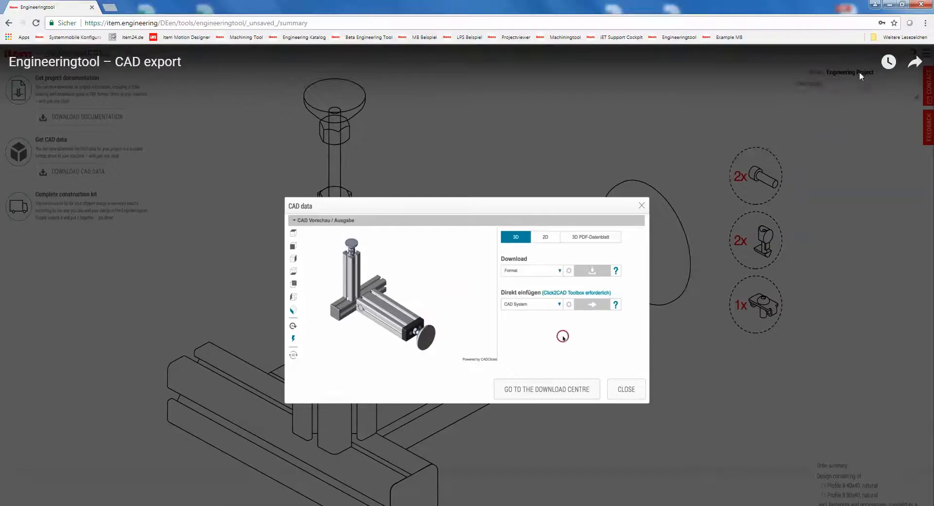
left_click(920, 57)
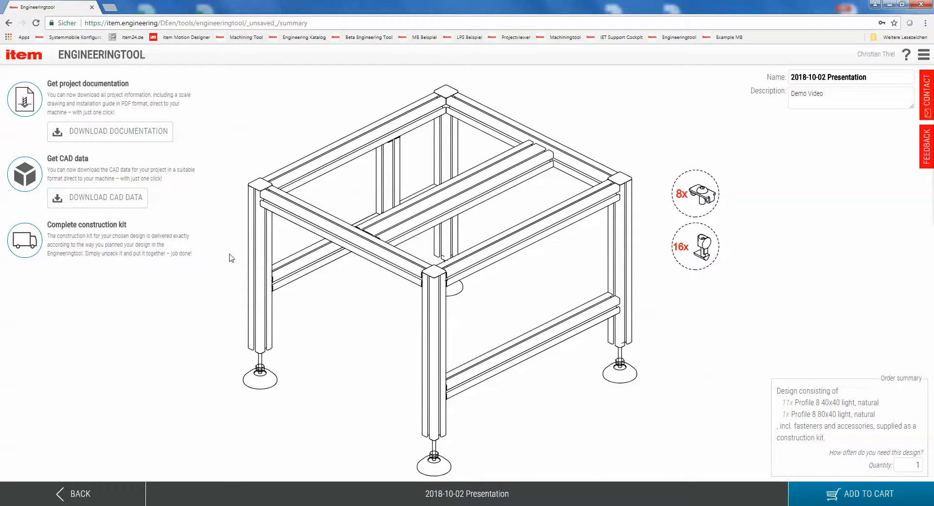
- Create the project documentation in the Fully comprehensive version and open the resulting PDF
left_click(116, 135)
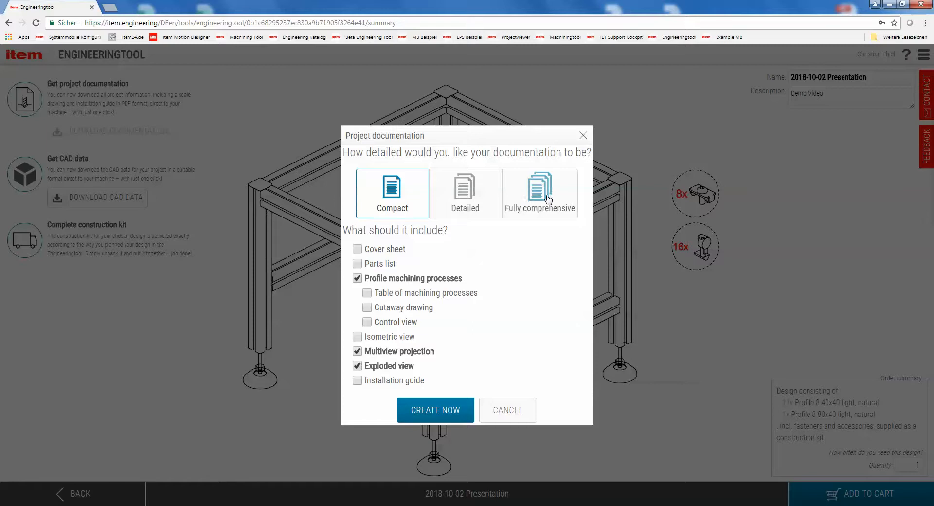
left_click(548, 198)
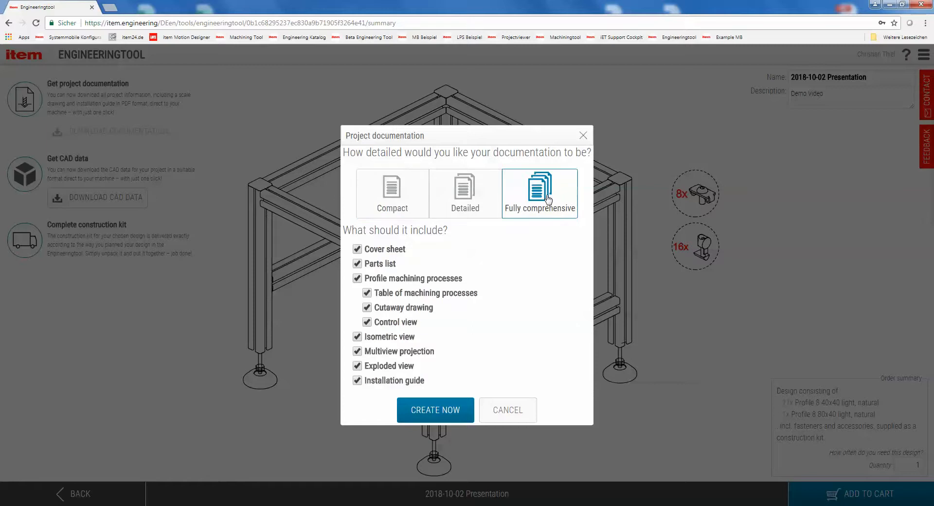
left_click(442, 412)
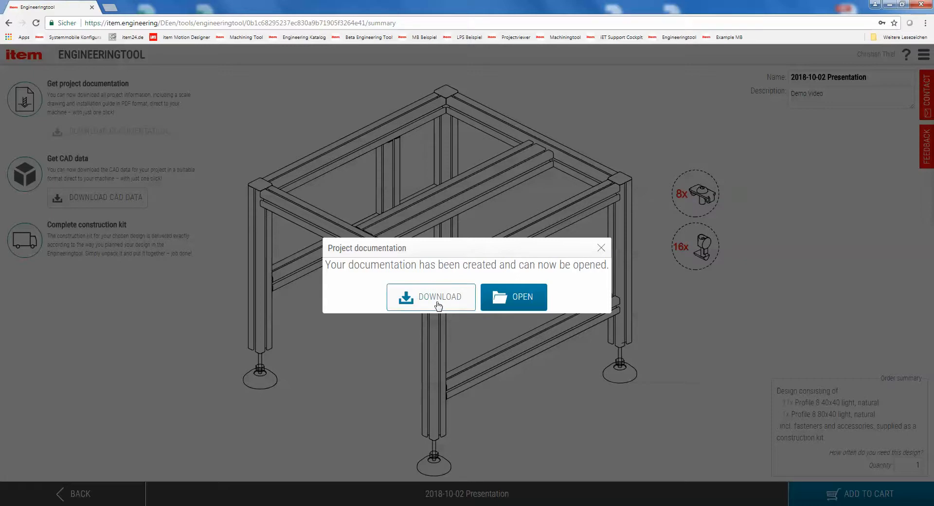
left_click(521, 299)
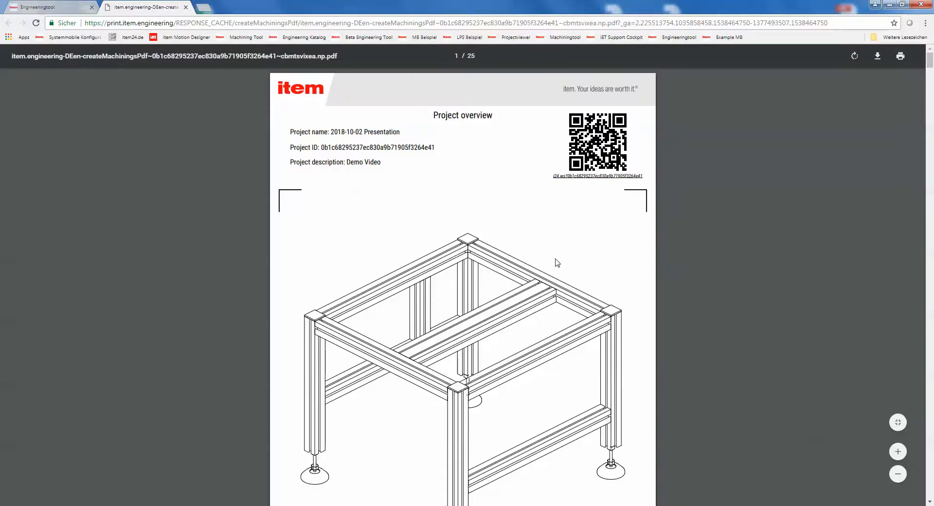
- Highlight the project name, project ID and project description on the PDF's Project overview page
left_click_drag(329, 130, 401, 132)
left_click(329, 154)
left_click_drag(322, 147, 436, 146)
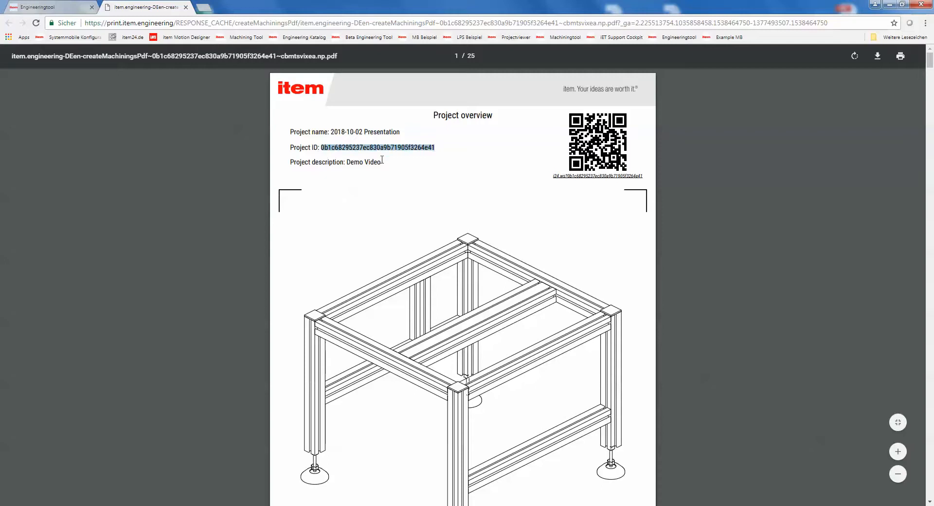
left_click_drag(381, 162, 348, 162)
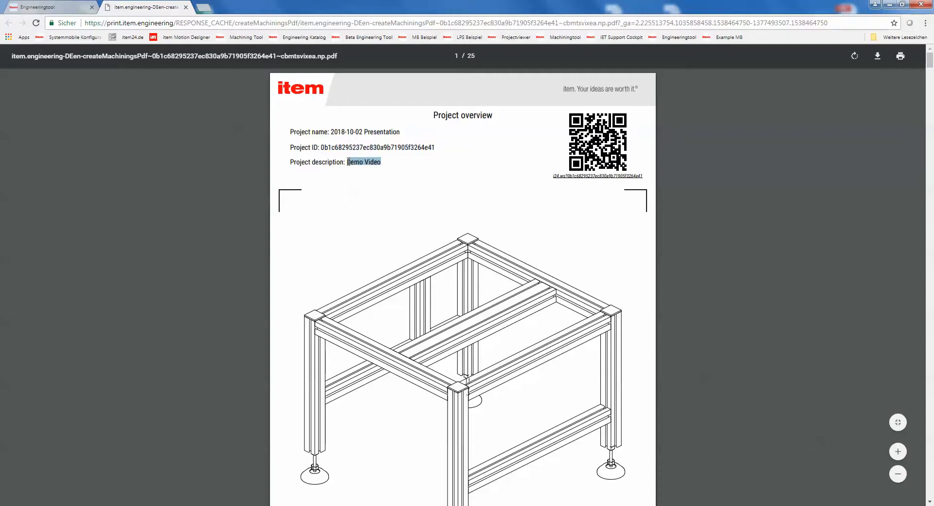
left_click(391, 157)
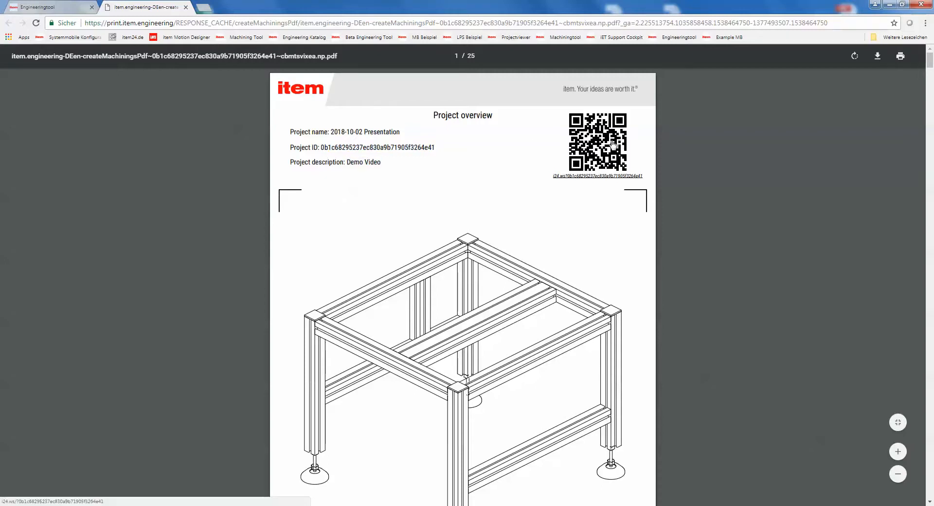
- Look over the PDF's project drawing and the table of contents on the Assembly overview page
scroll(652, 241, "down", 2)
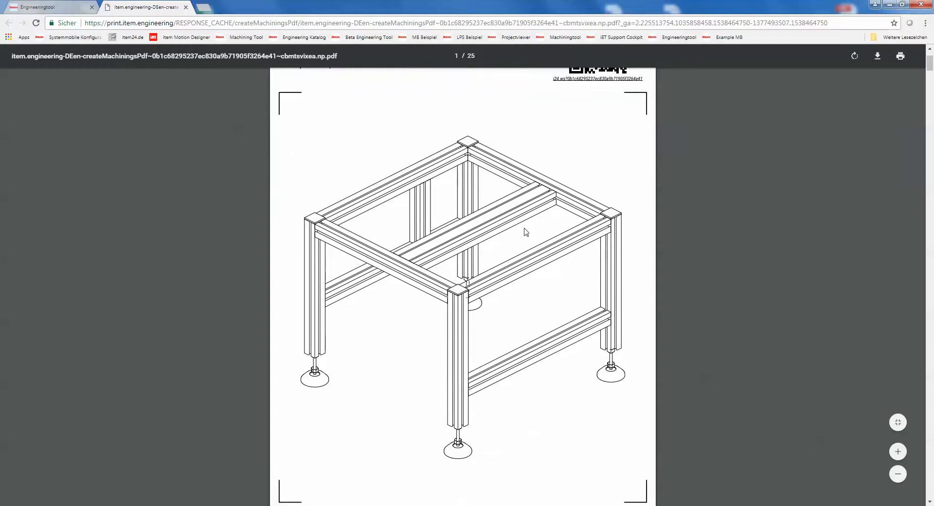
scroll(537, 227, "down", 1, "ctrl")
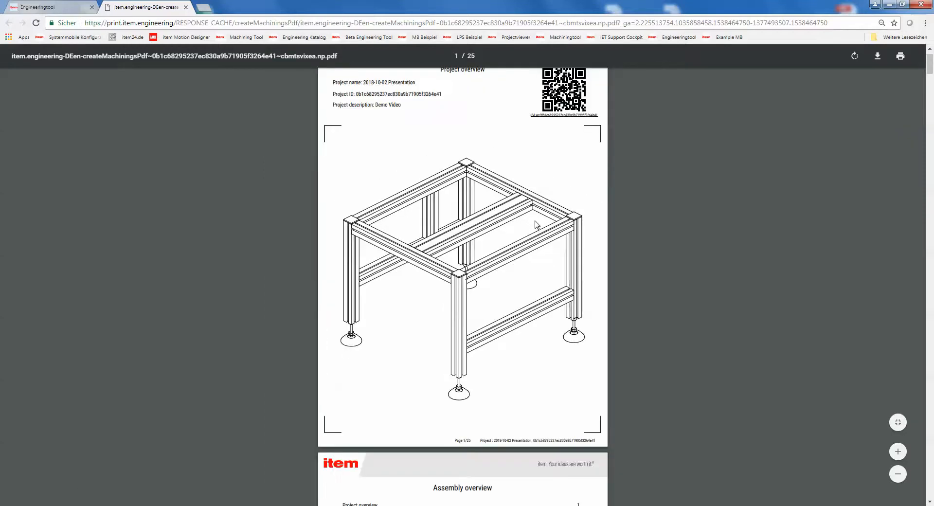
scroll(517, 224, "down", 3)
scroll(486, 231, "down", 3)
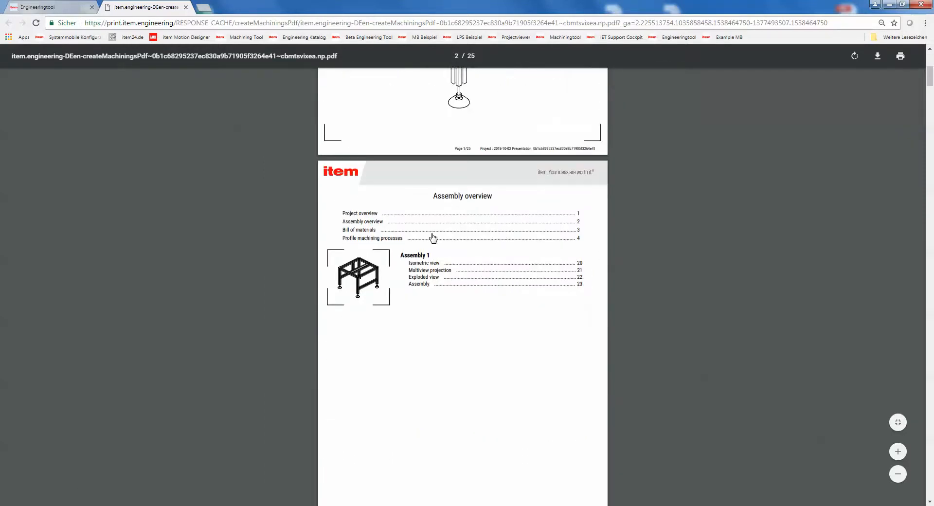
scroll(462, 228, "down", 1)
scroll(464, 230, "down", 9)
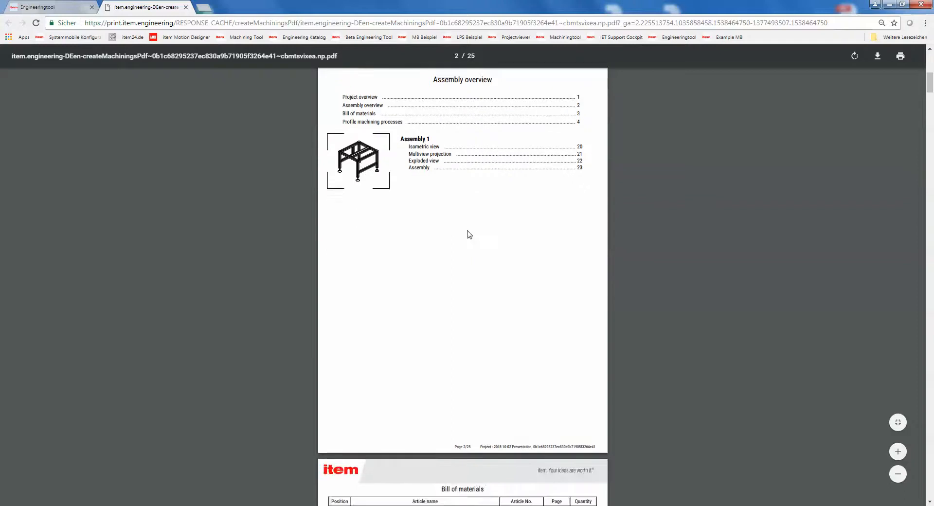
- Examine the bill of materials at a larger zoom, highlighting the rows for positions 4v and 5v
scroll(492, 155, "up", 3, "ctrl")
scroll(491, 155, "up", 1, "ctrl")
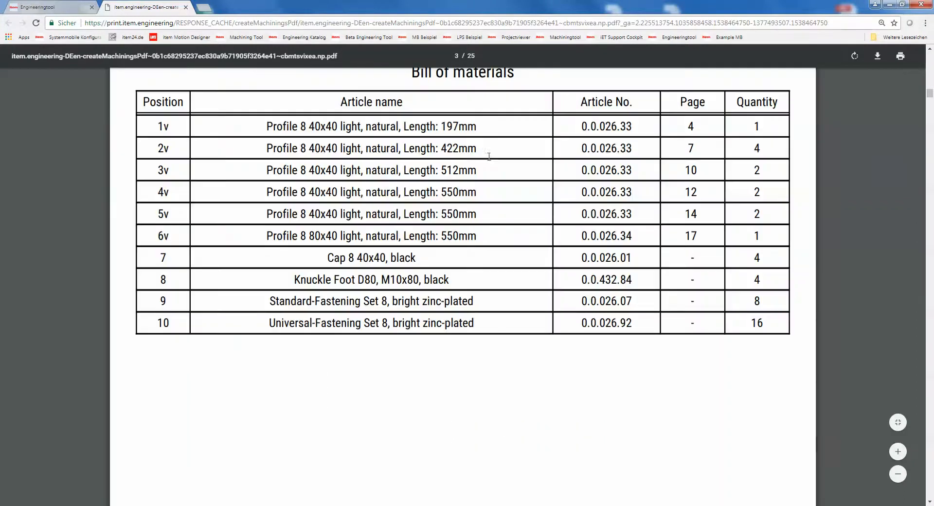
scroll(489, 157, "up", 1, "ctrl")
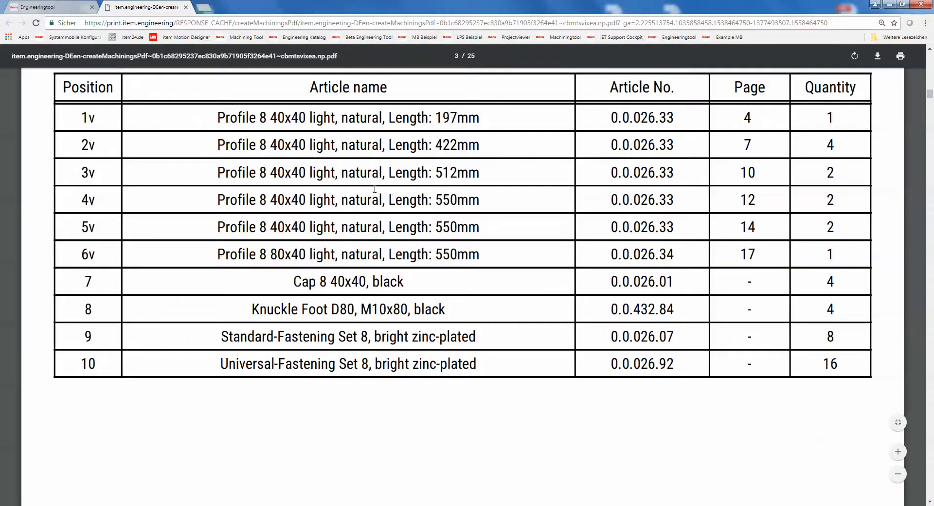
left_click_drag(82, 115, 95, 118)
left_click_drag(78, 198, 846, 234)
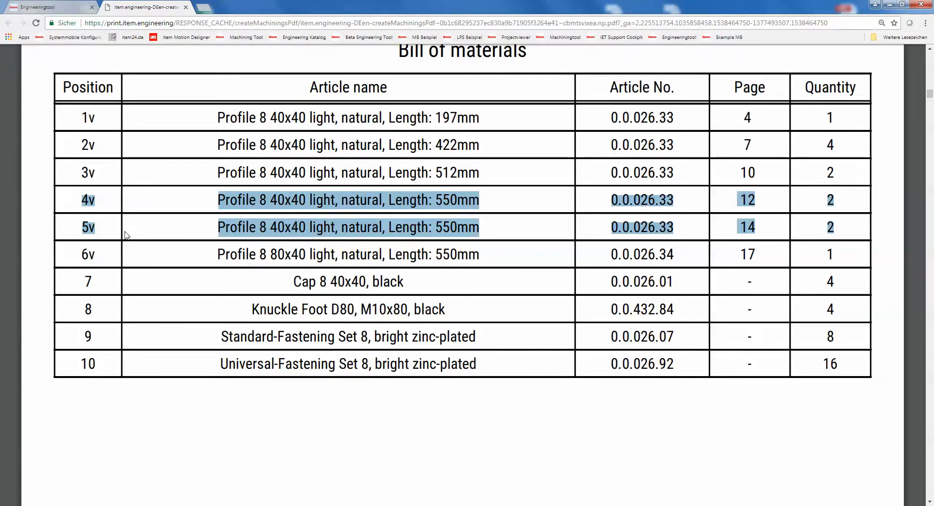
- Examine the machining processes page for Part 1v, the 197 mm Profile 8 40x40
scroll(126, 235, "down", 2, "ctrl")
scroll(184, 269, "down", 1)
scroll(184, 269, "down", 15)
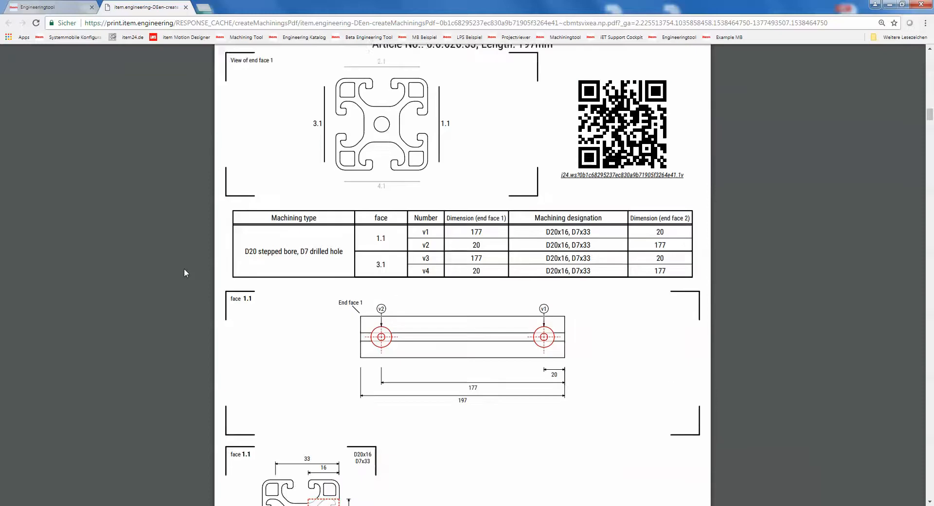
scroll(185, 269, "up", 1)
scroll(185, 269, "down", 1, "ctrl")
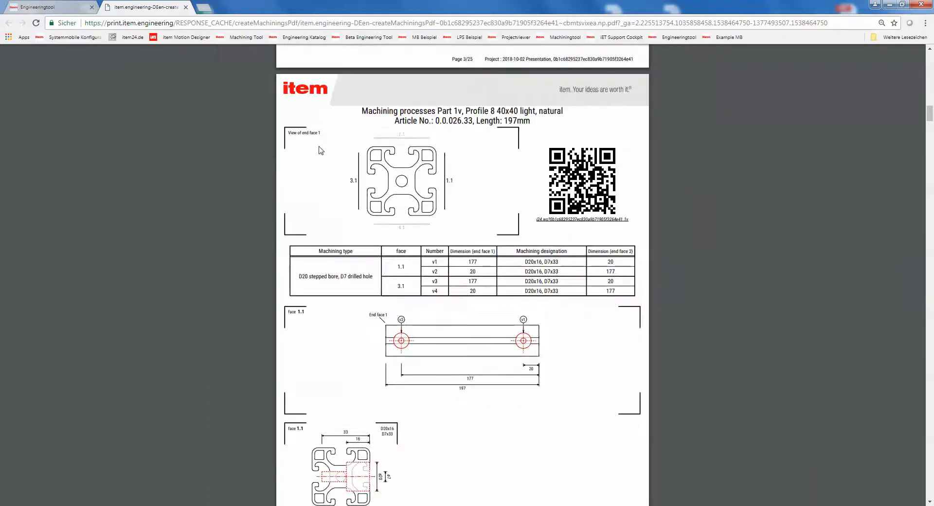
- Highlight the part number 1v and the D20 stepped bore entries in its machining table, and examine the face 1.1 drawings
scroll(447, 111, "up", 2, "ctrl")
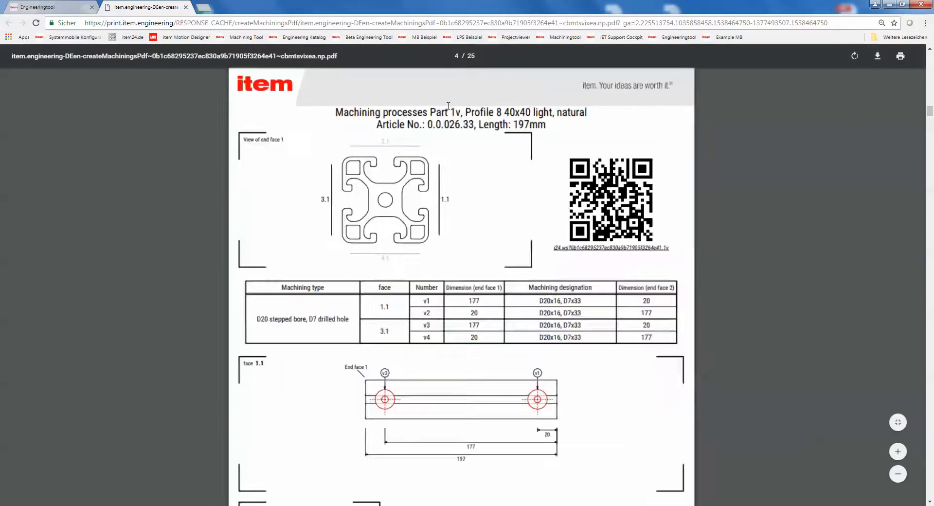
left_click_drag(446, 115, 466, 115)
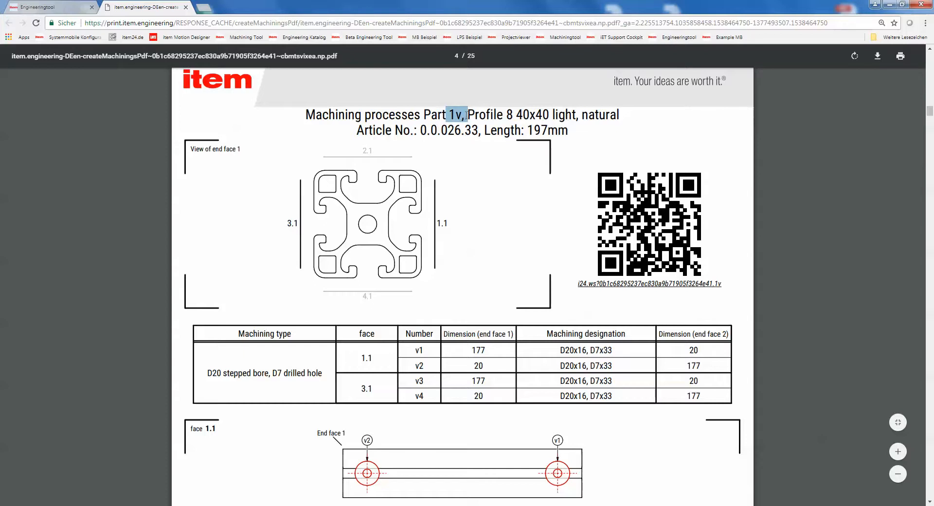
scroll(445, 202, "down", 2)
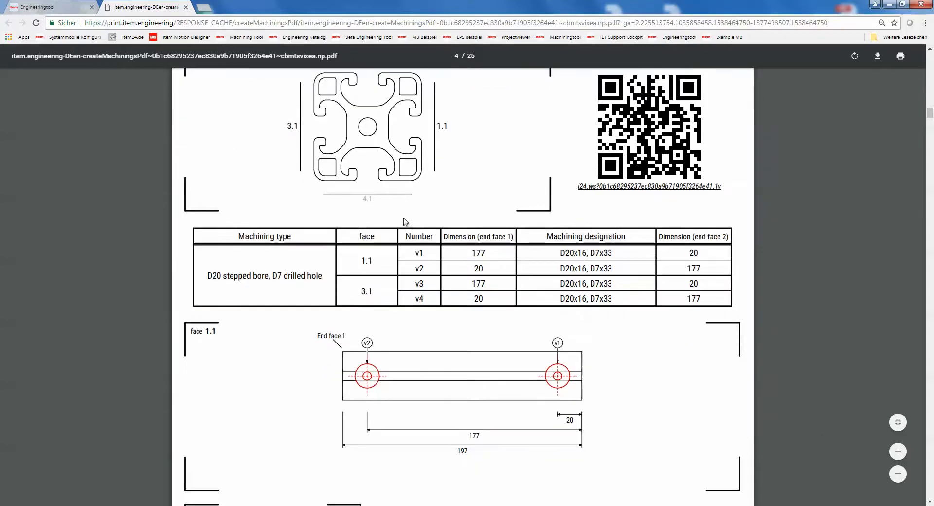
left_click_drag(212, 276, 489, 271)
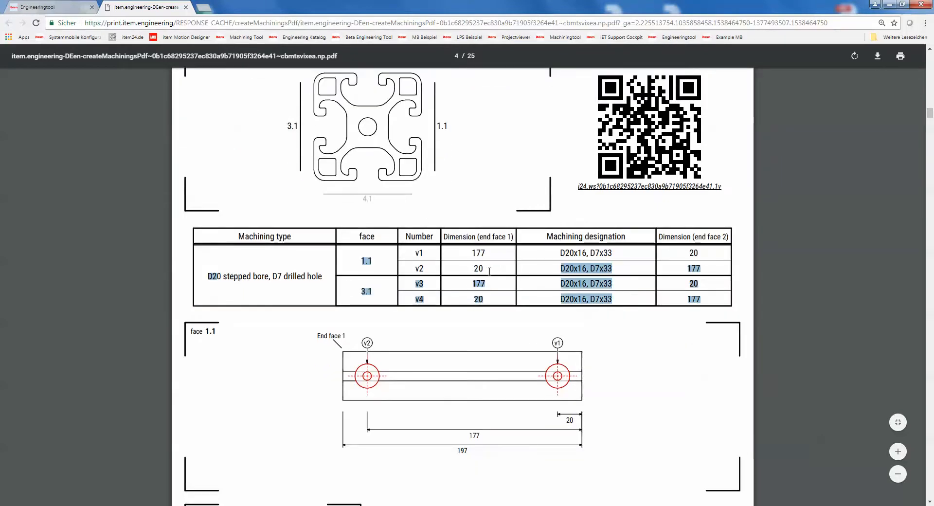
left_click(450, 275)
scroll(394, 260, "up", 1)
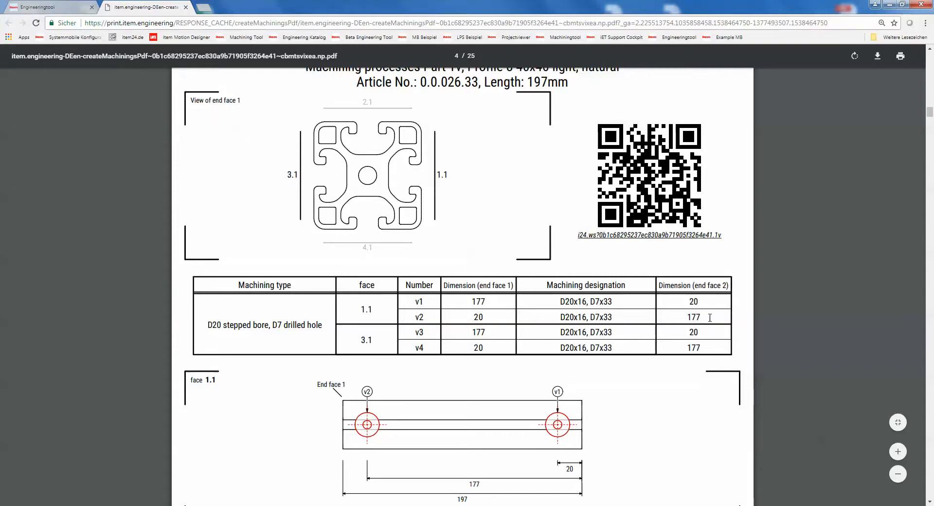
scroll(509, 371, "down", 2)
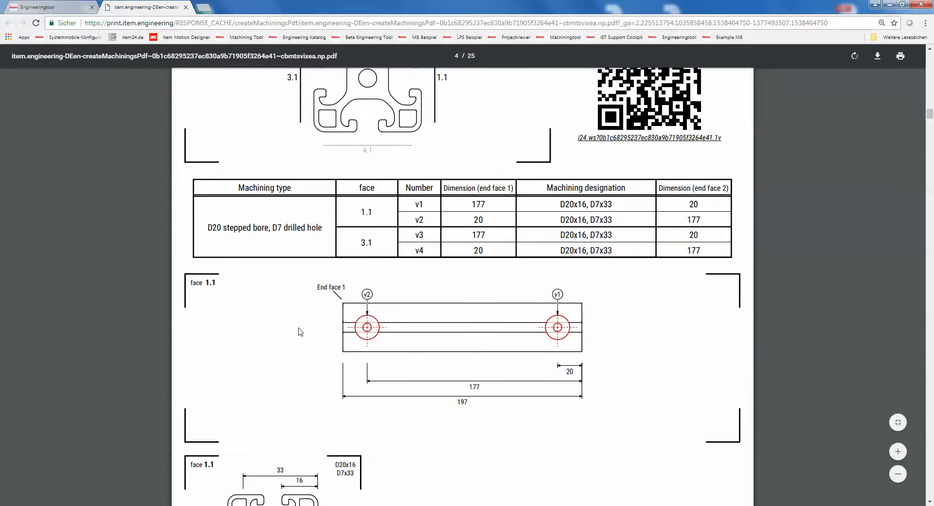
scroll(543, 341, "down", 3)
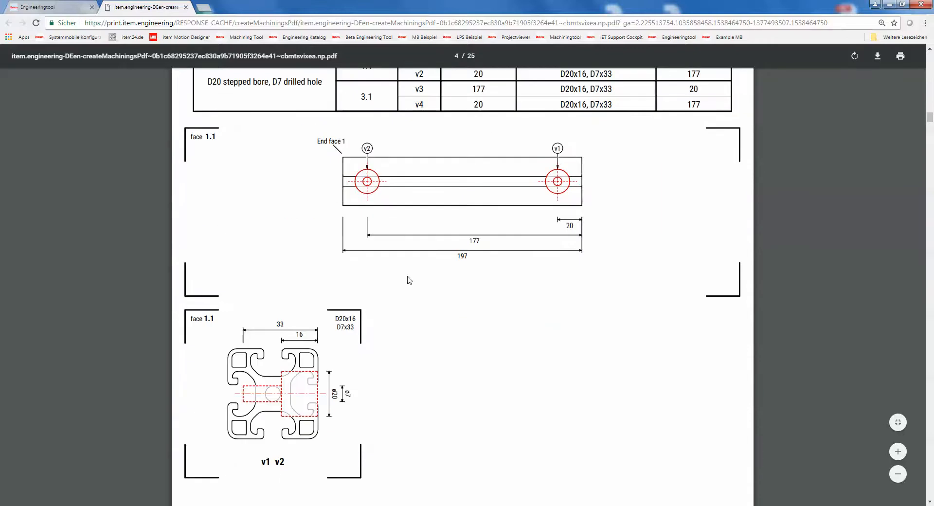
- Look over the machining processes pages and the control view for Part 2v, the 422 mm Profile 8 40x40
scroll(400, 349, "down", 10)
scroll(397, 330, "down", 12)
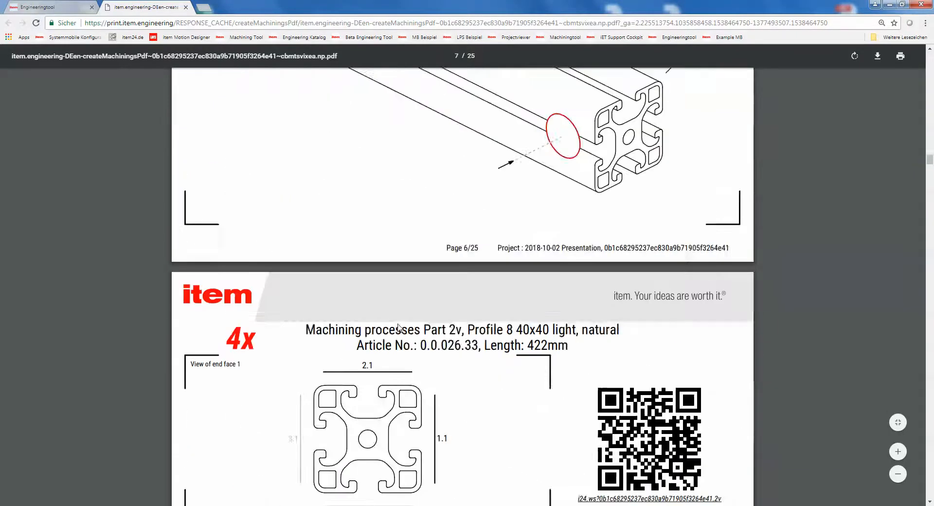
scroll(399, 327, "down", 5)
scroll(399, 327, "down", 2, "ctrl")
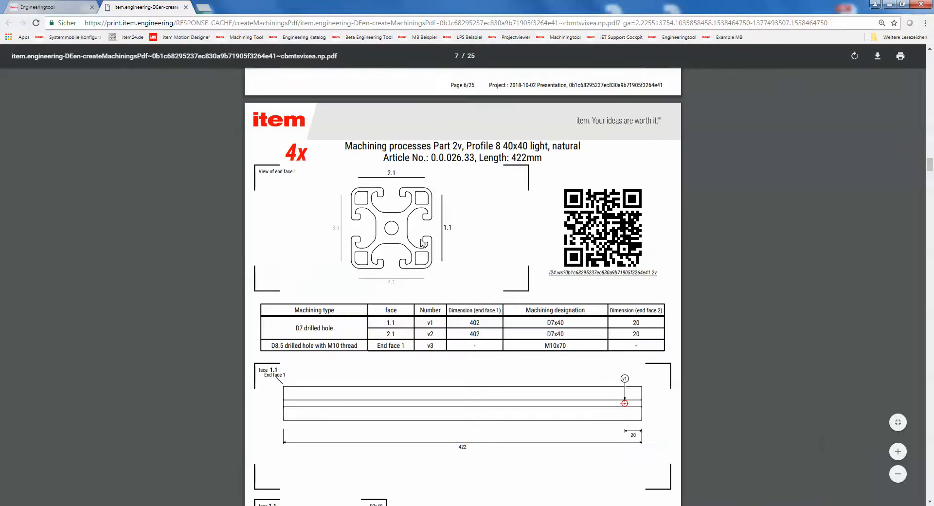
scroll(419, 246, "down", 12)
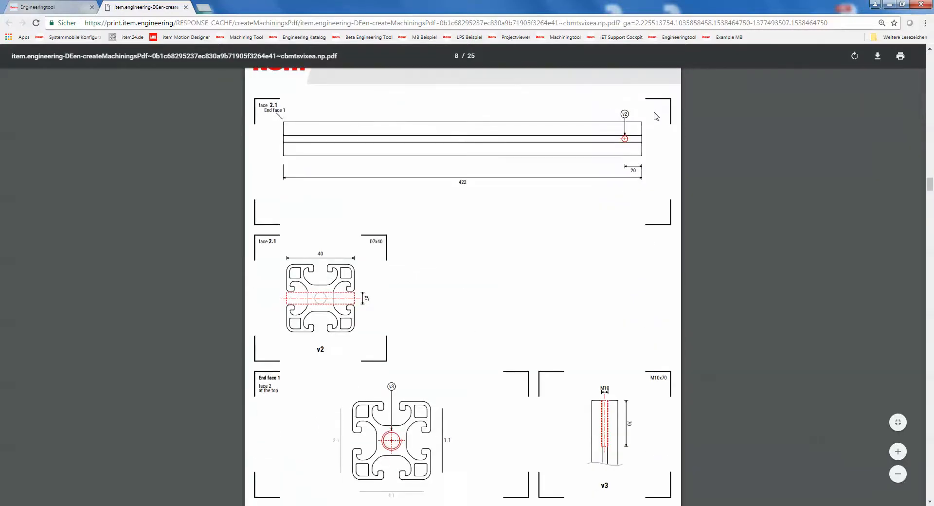
scroll(626, 143, "down", 15)
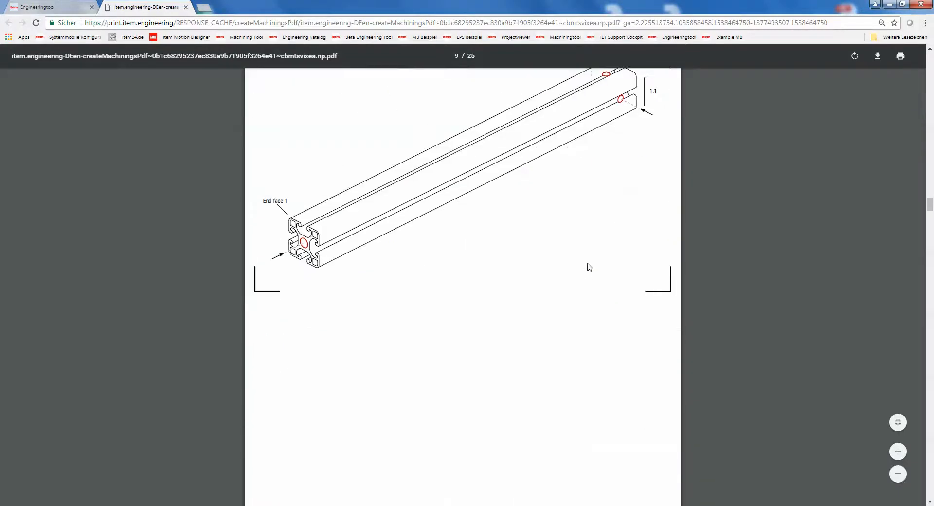
- Highlight the 2x quantity on the machining processes page for Part 3v
scroll(589, 266, "down", 8)
scroll(515, 253, "up", 6)
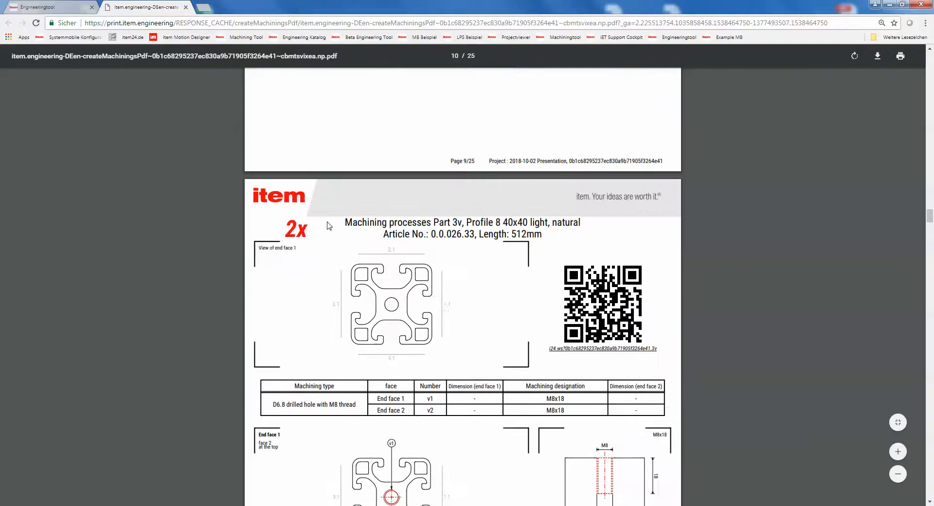
left_click_drag(287, 231, 308, 228)
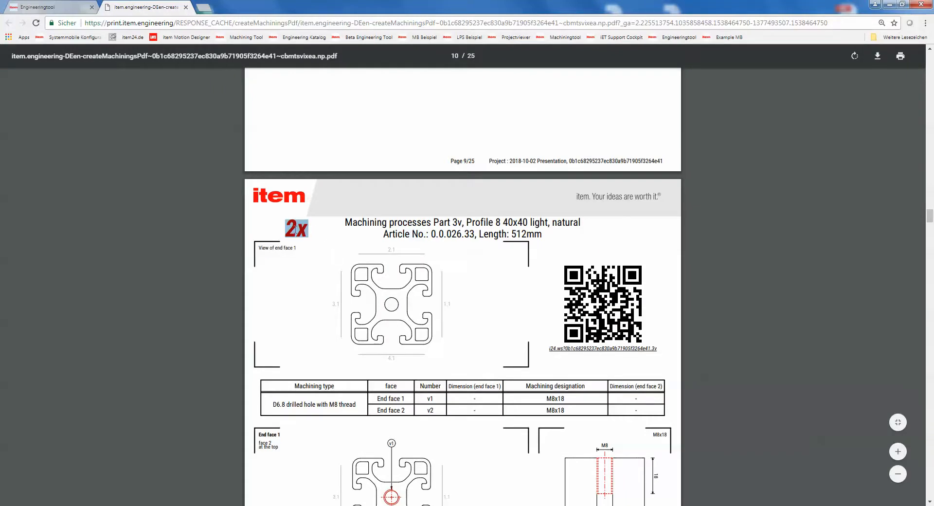
left_click(332, 235)
- Look through the remaining machining processes pages and control views up to Part 6v, the Profile 8 80x40
scroll(341, 243, "down", 20)
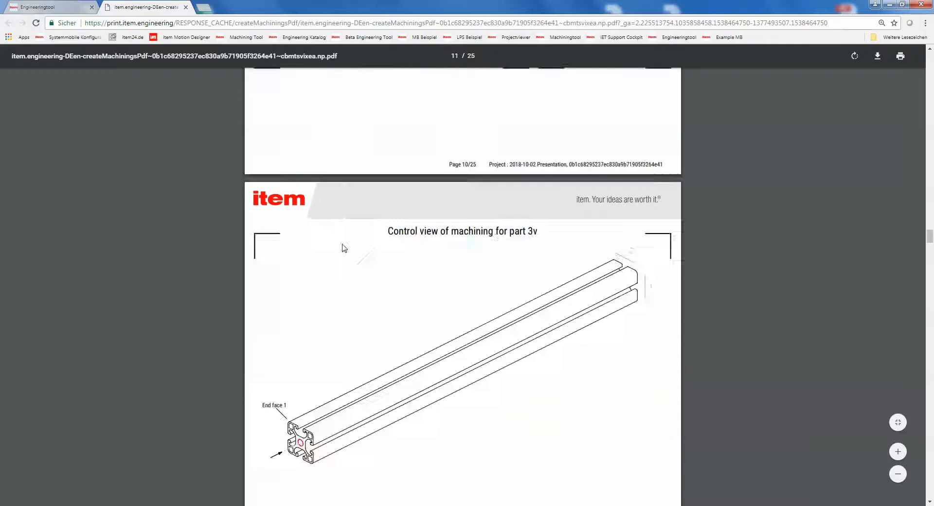
scroll(345, 250, "down", 20)
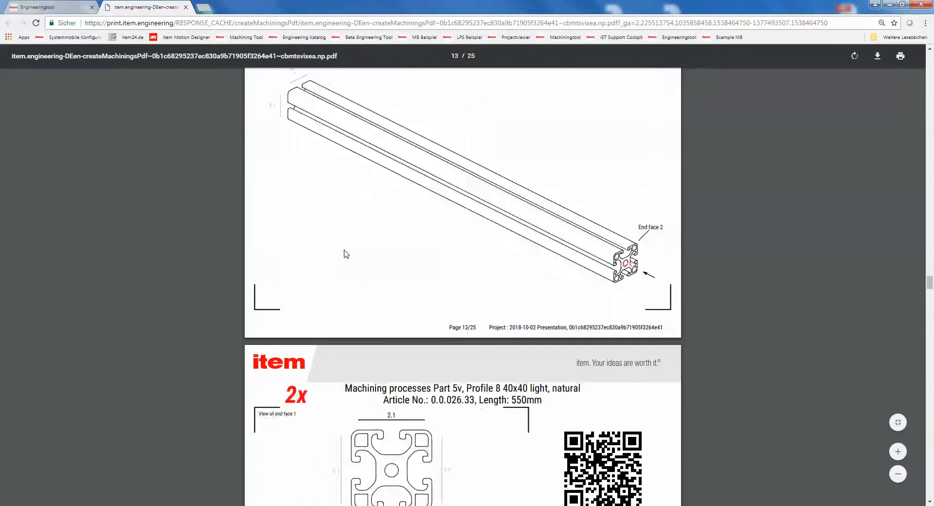
scroll(345, 254, "down", 20)
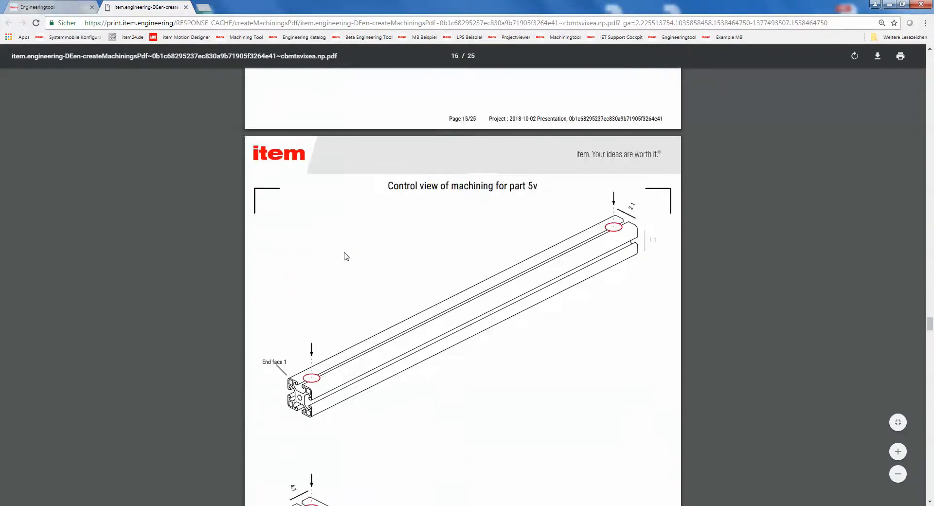
scroll(346, 256, "down", 20)
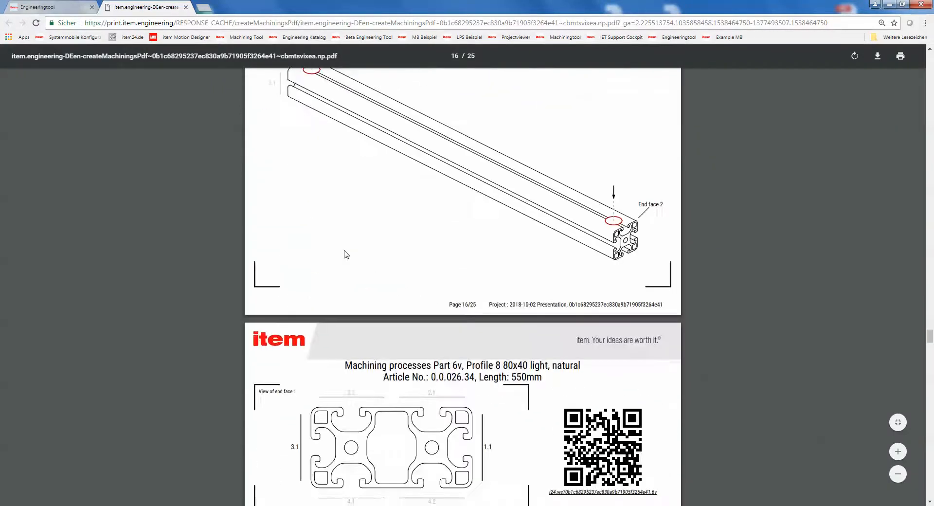
scroll(355, 231, "down", 15)
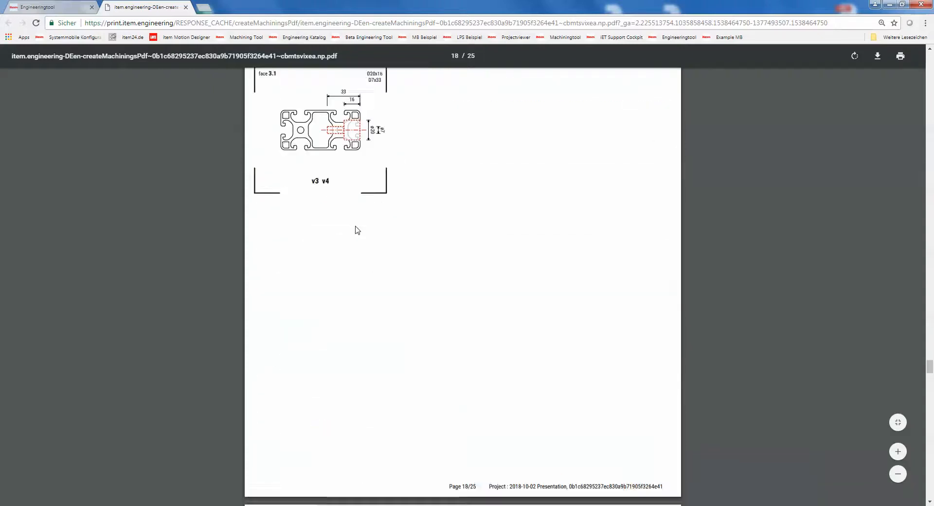
- Examine the frame's overall dimensions with and without accessories on the Isometric view page
scroll(357, 230, "down", 6)
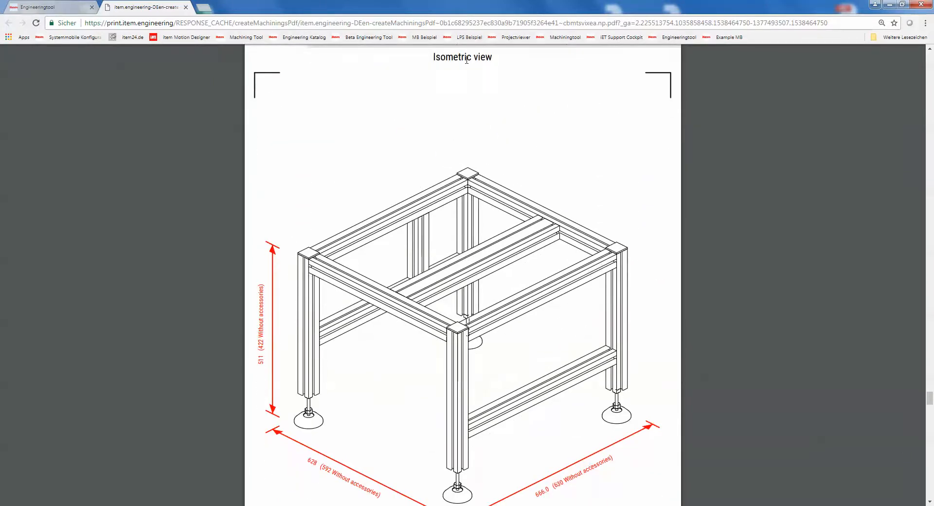
scroll(321, 360, "down", 1)
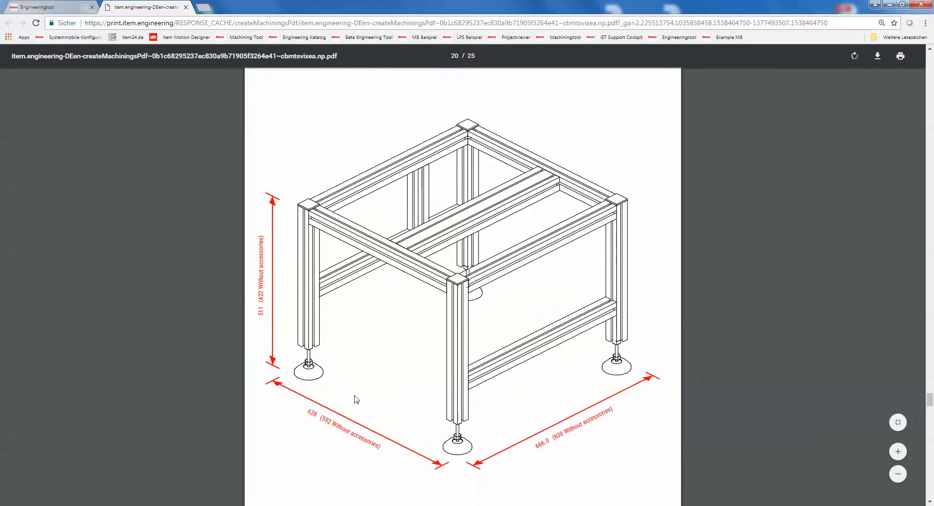
scroll(331, 453, "up", 2, "ctrl")
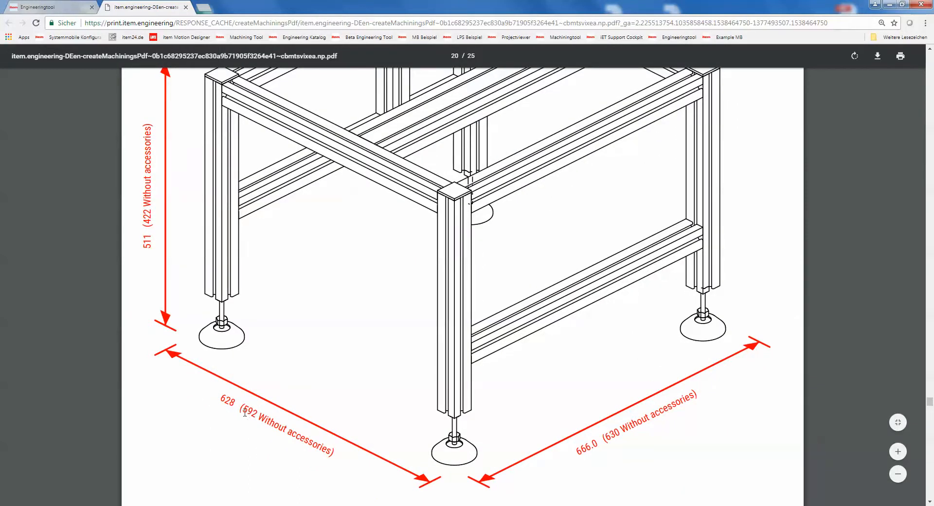
scroll(370, 383, "down", 3, "ctrl")
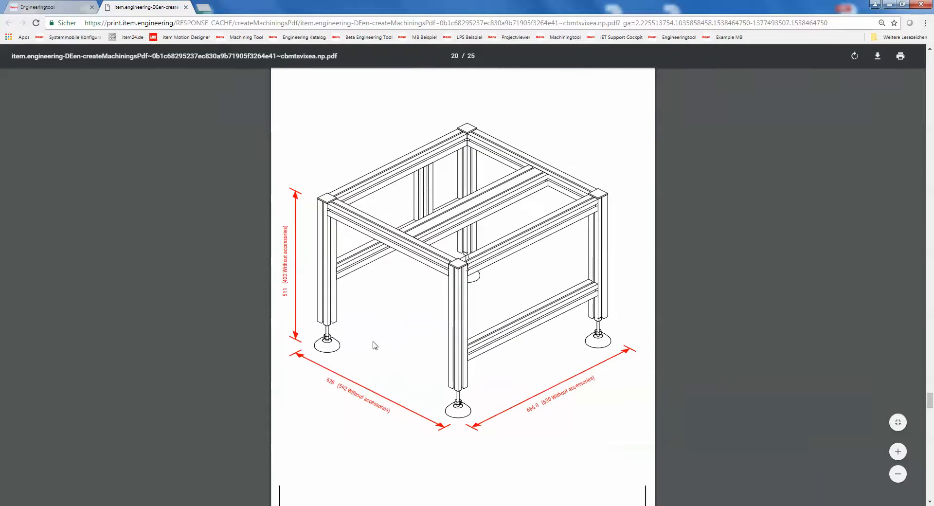
- Examine the Multiview projection page, highlighting the frame's width dimension without accessories and the overall width
scroll(414, 291, "down", 7)
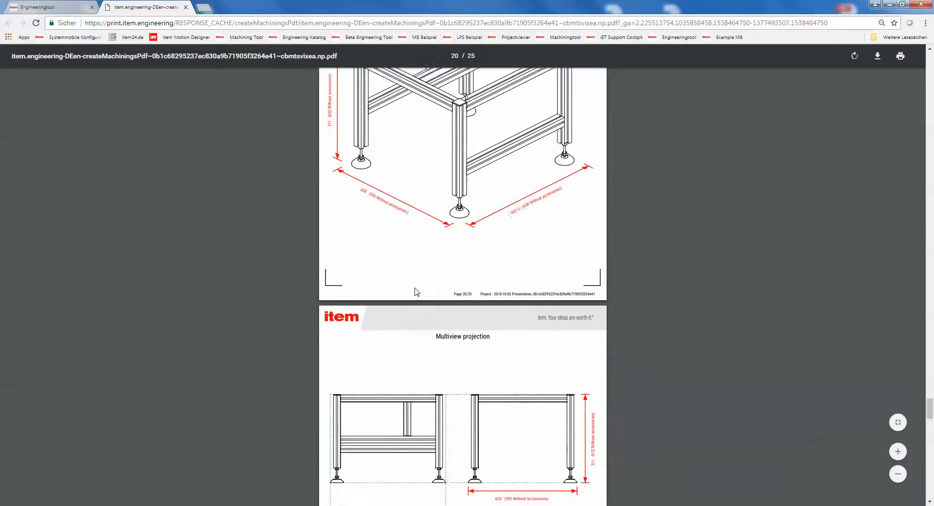
scroll(482, 223, "down", 2)
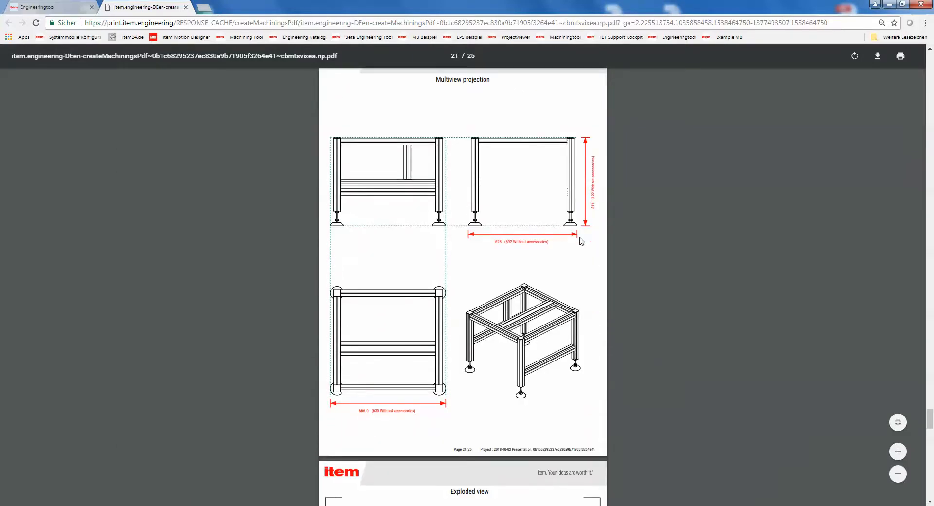
scroll(581, 241, "up", 3, "ctrl")
scroll(705, 275, "up", 3)
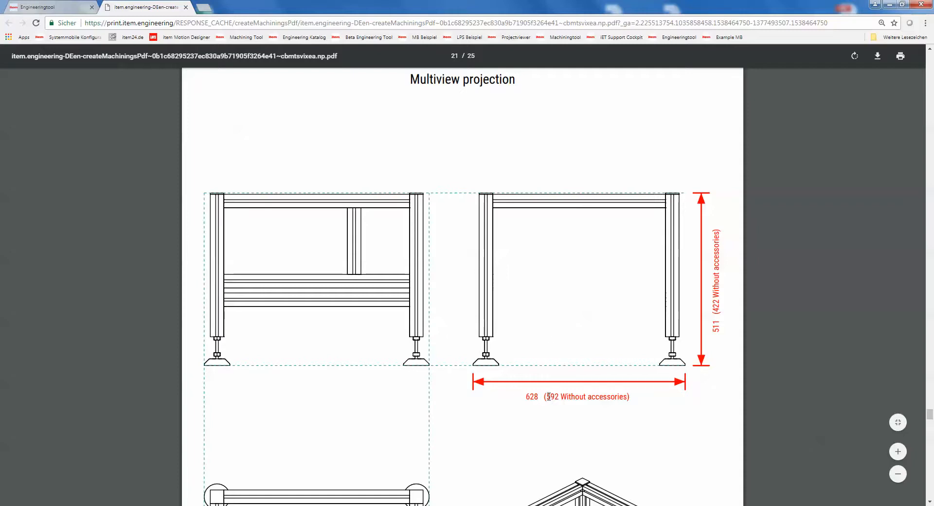
left_click_drag(547, 399, 632, 399)
left_click(615, 399)
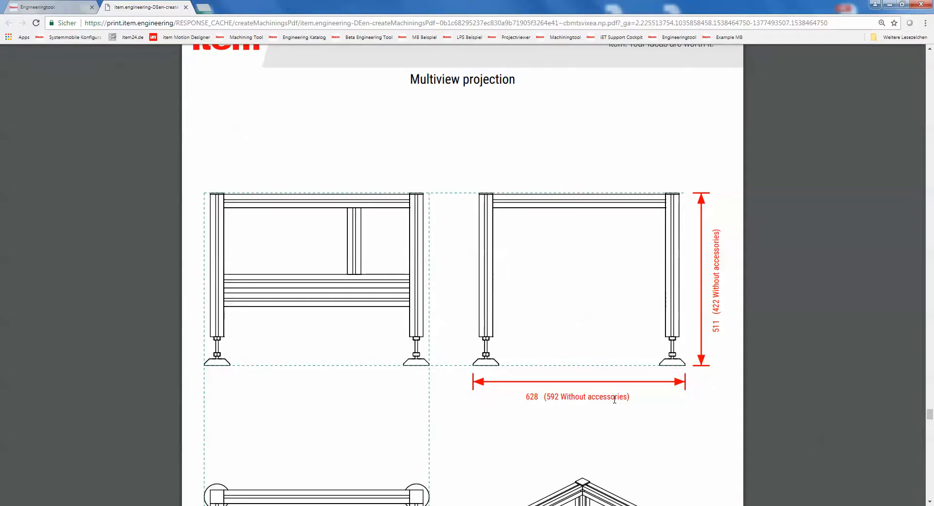
double_click(532, 397)
left_click(512, 421)
scroll(522, 391, "down", 3, "ctrl")
- Examine the numbered part labels on the Exploded view page at a larger zoom
scroll(536, 391, "down", 10)
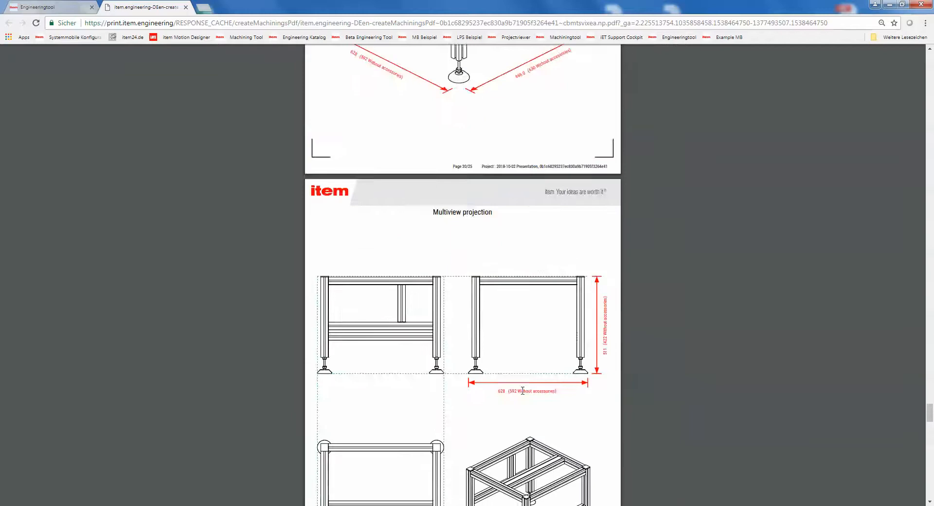
scroll(633, 357, "down", 4)
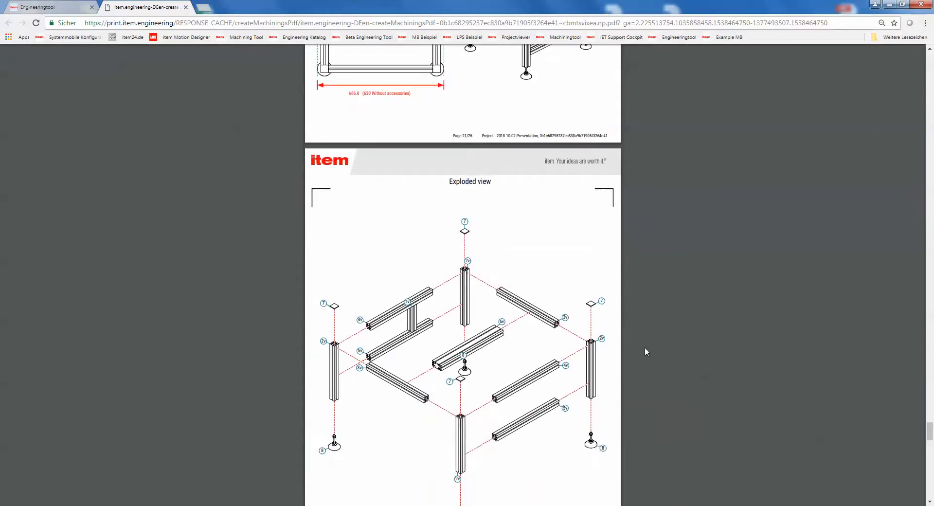
scroll(642, 349, "up", 3, "ctrl")
scroll(701, 273, "down", 2)
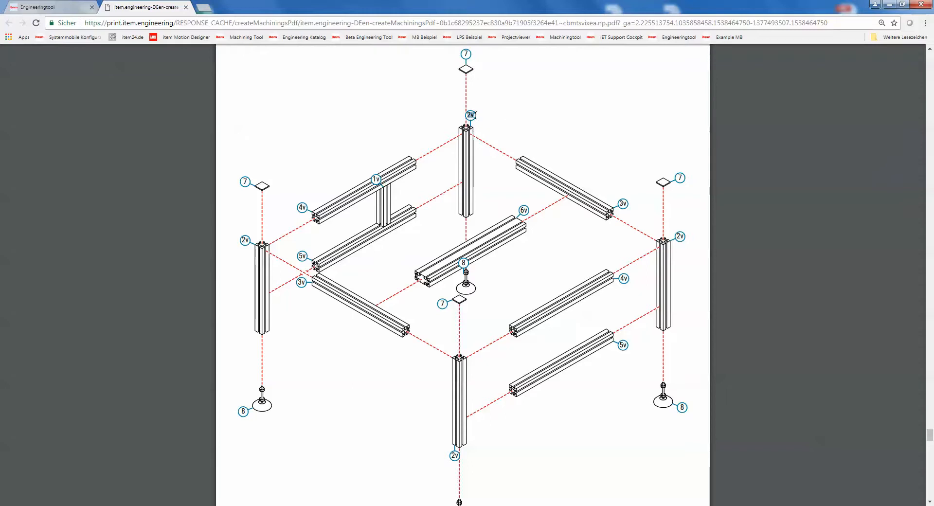
scroll(526, 149, "up", 2)
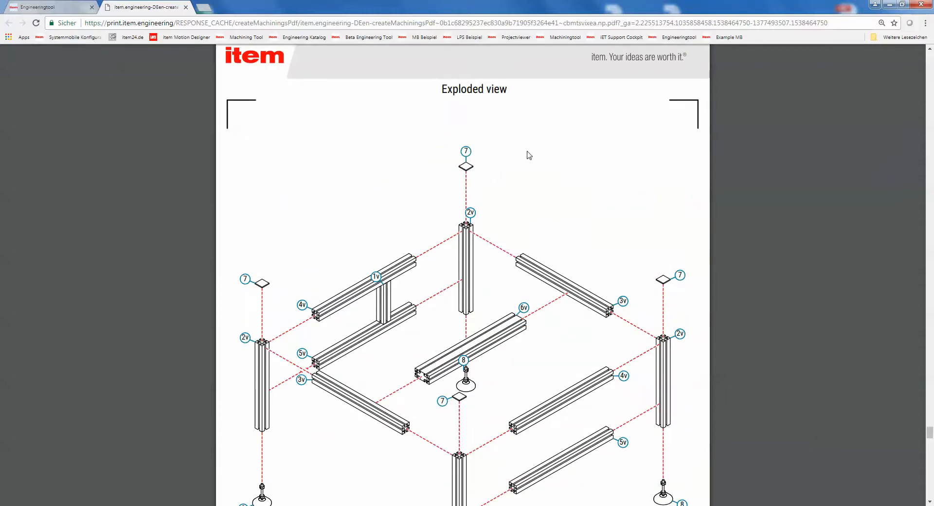
scroll(529, 156, "down", 3, "ctrl")
scroll(549, 176, "down", 1)
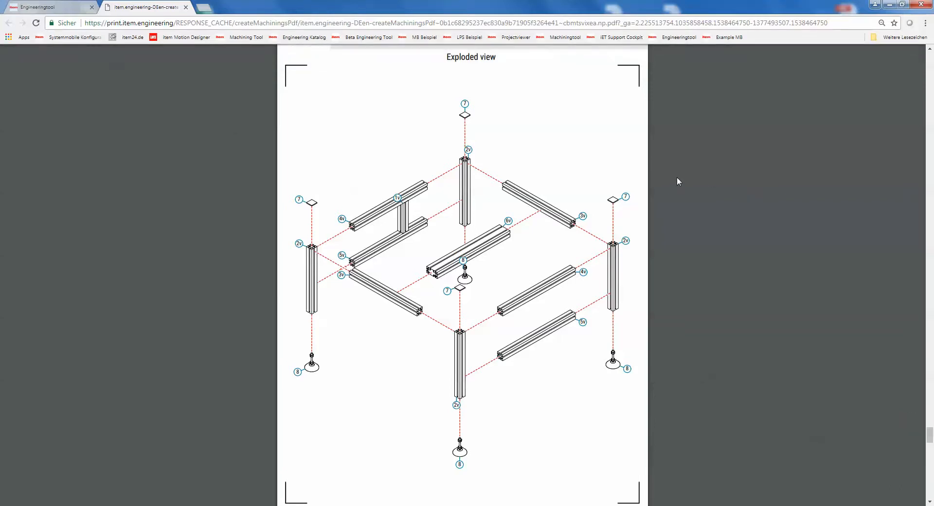
- Highlight the starting-part instruction and the 4x fastener quantity in assembly Step 1/9
scroll(632, 175, "down", 4)
scroll(633, 174, "down", 6)
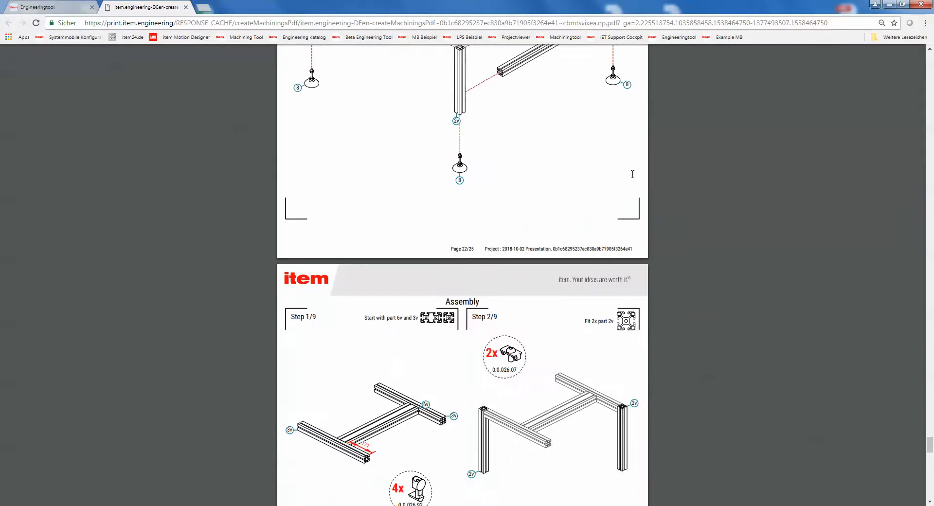
scroll(603, 145, "up", 2, "ctrl")
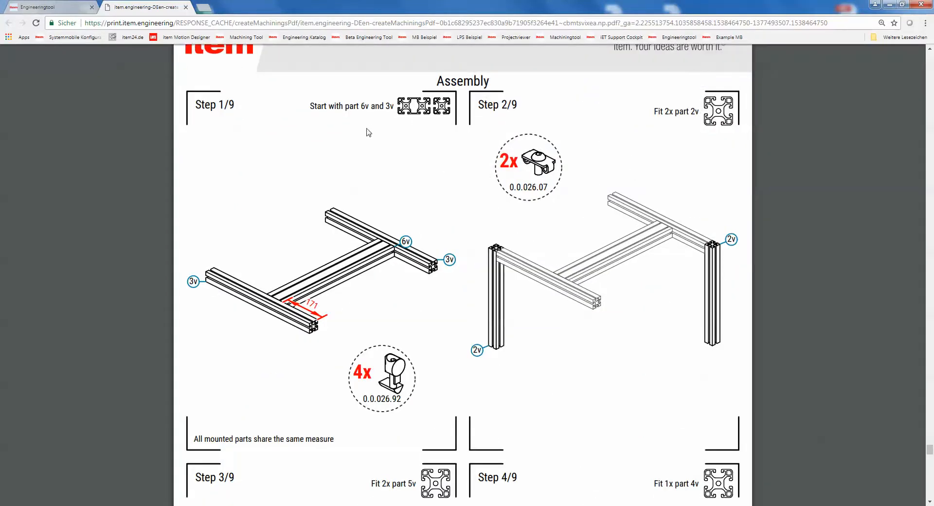
left_click_drag(308, 106, 359, 107)
left_click_drag(354, 371, 377, 376)
left_click(525, 320)
- Look through the following assembly steps up to Step 8/9, where part 8 is fitted four times
scroll(518, 197, "down", 3, "ctrl")
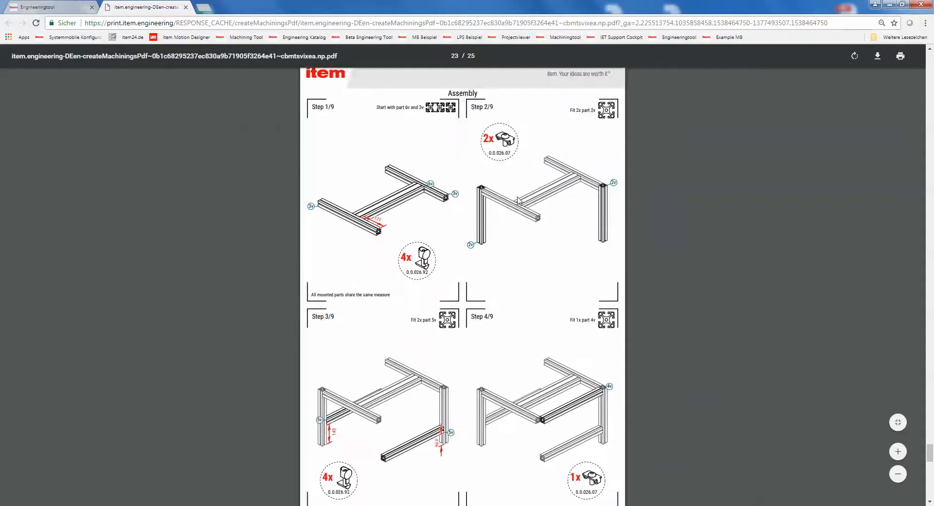
scroll(517, 200, "down", 4)
scroll(518, 213, "down", 7)
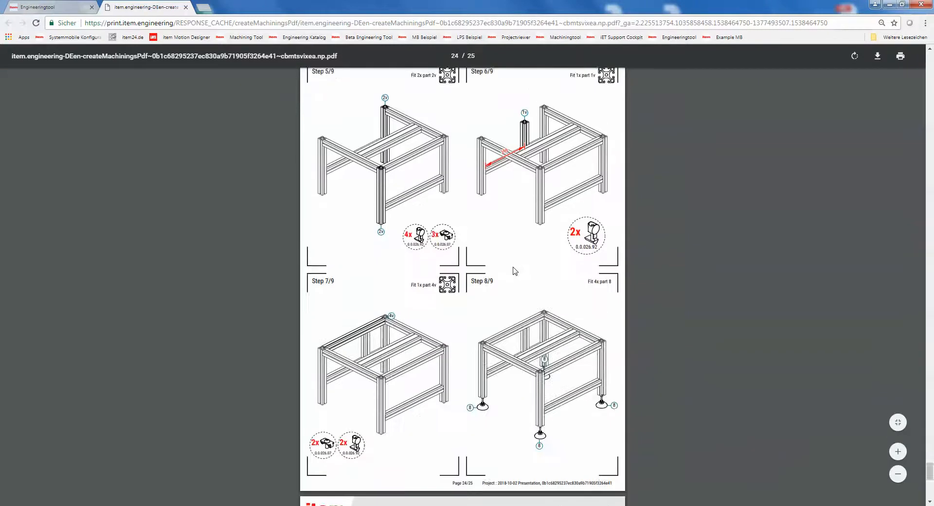
- View assembly Step 9/9 in the PDF and return to the Engineeringtool summary, closing the Project documentation dialog
scroll(486, 319, "down", 3)
scroll(419, 275, "up", 3)
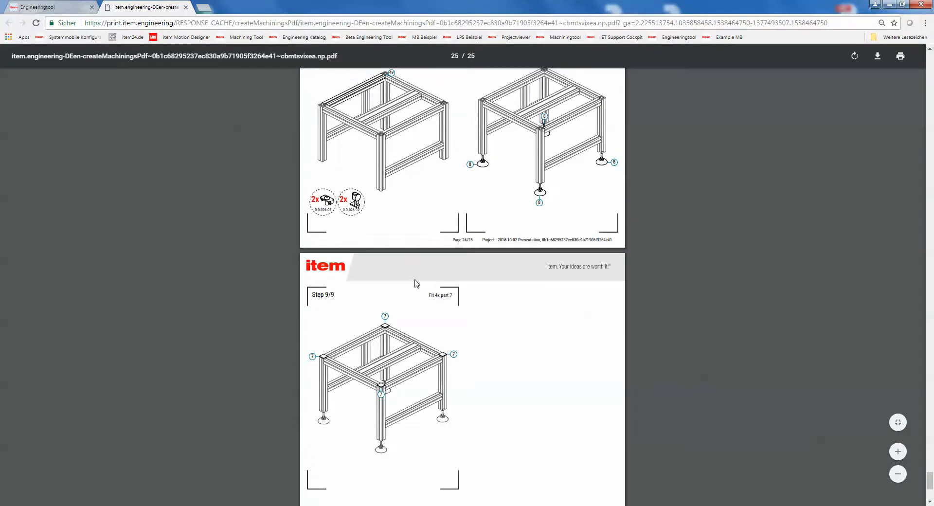
left_click(55, 6)
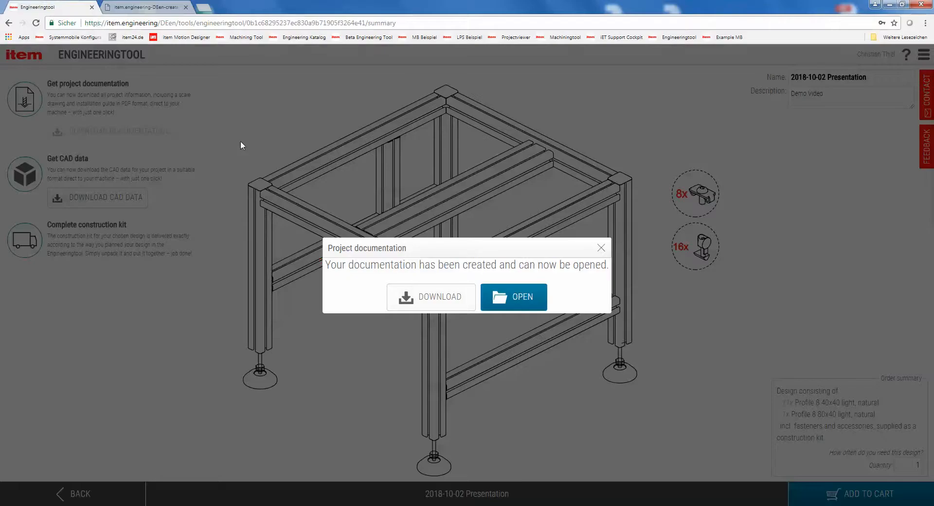
left_click(602, 248)
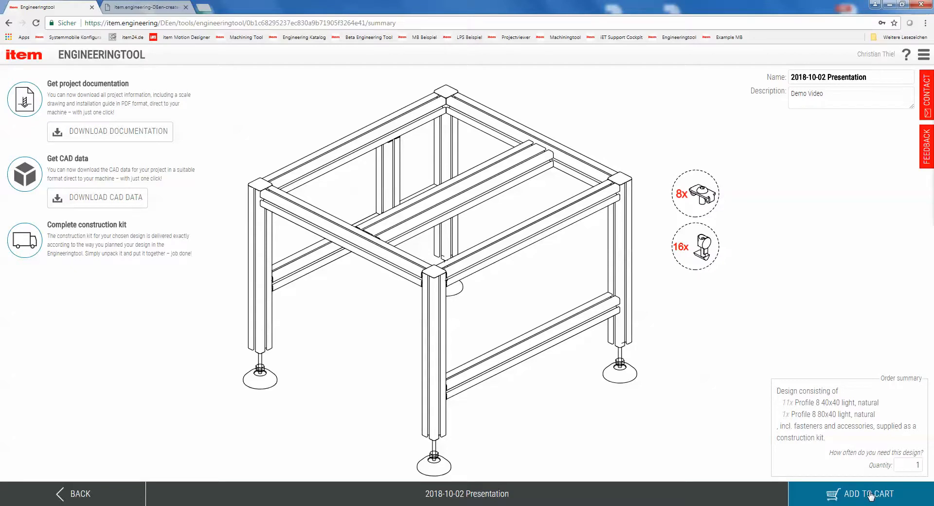
- Save the design as a new project named Version 2
left_click(462, 500)
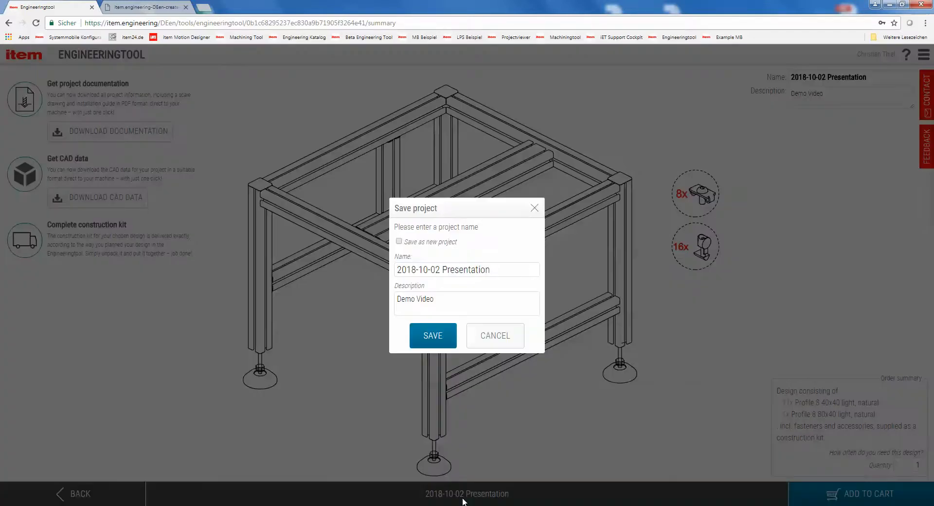
left_click(399, 242)
left_click(449, 264)
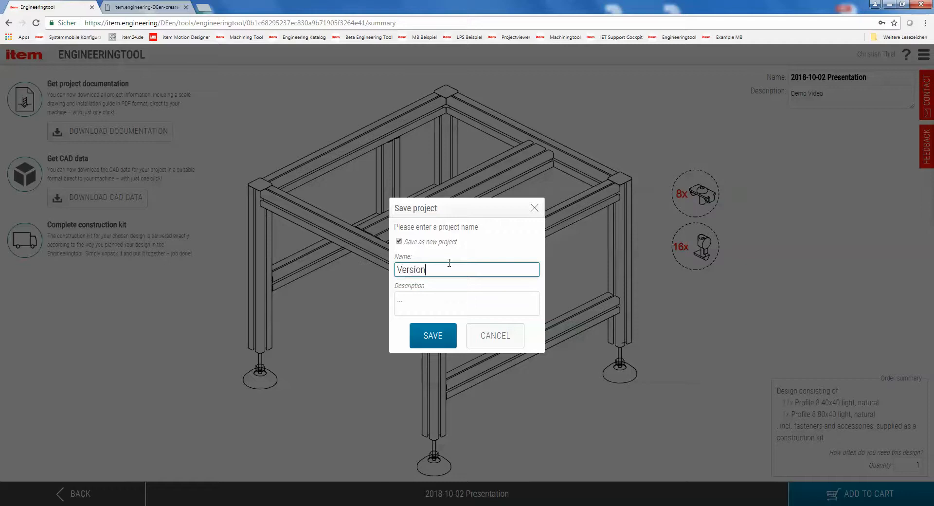
left_click(444, 339)
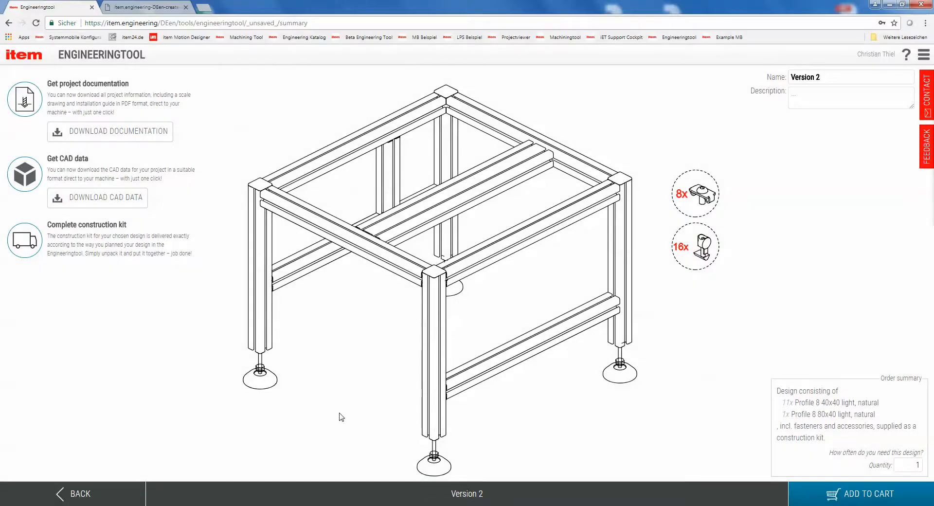
- Go back from the project summary to the 3D editing view of the frame
left_click(82, 501)
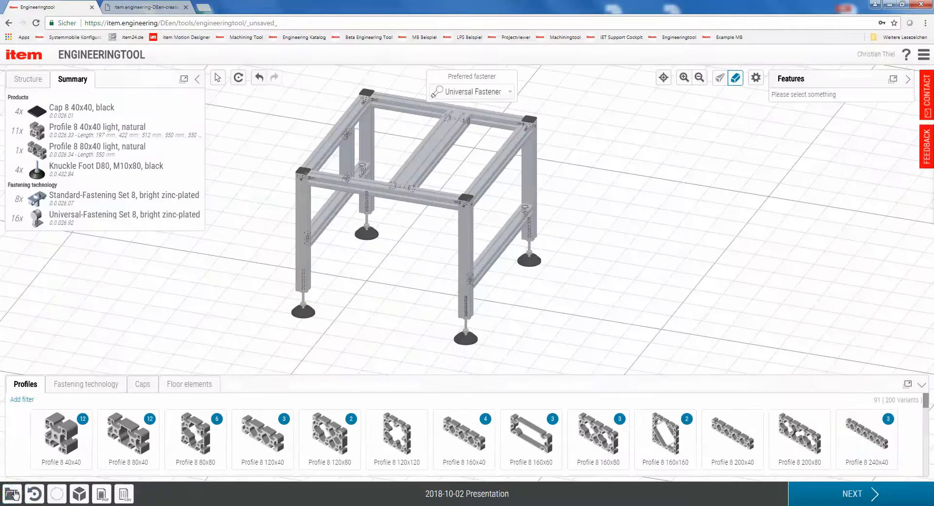
left_click_drag(603, 277, 573, 277)
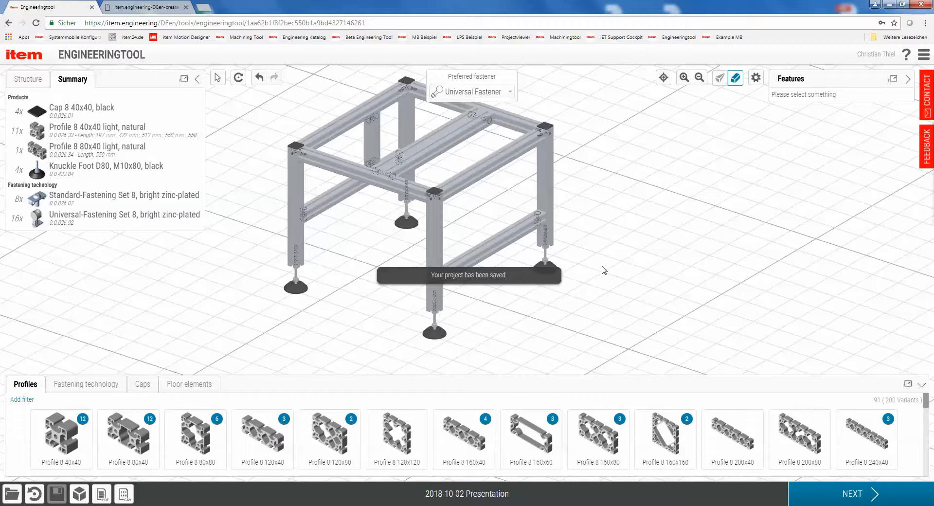
left_click_drag(648, 205, 671, 223)
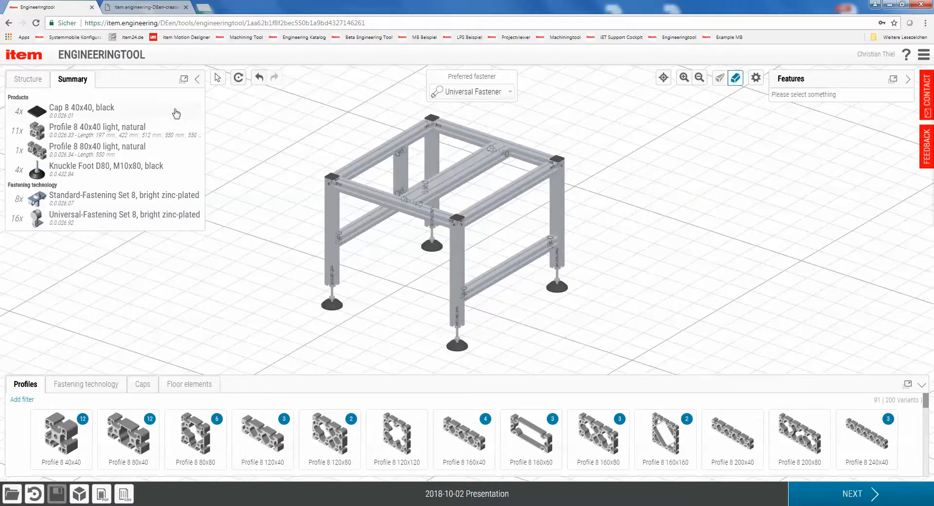
- Select every Profile 8 40x40 in the frame, set the design to Standard and change the colour to Black
left_click(76, 130)
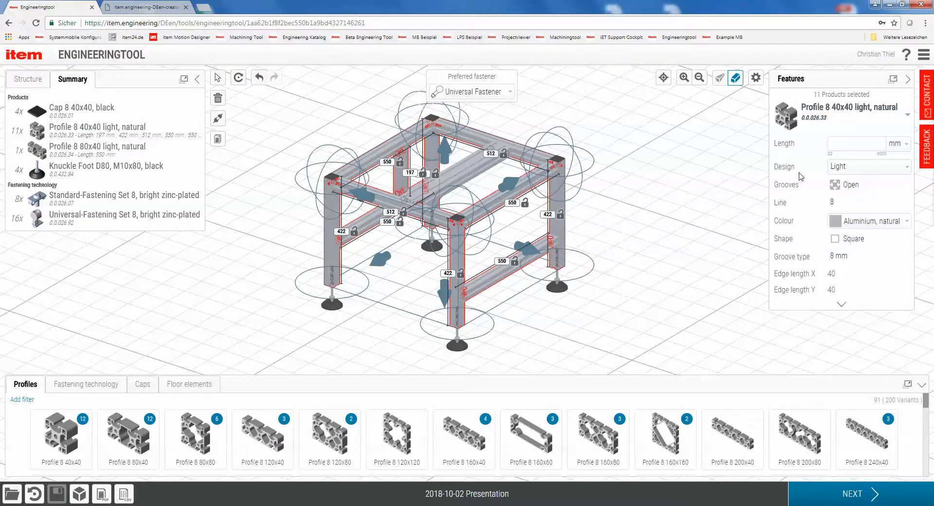
left_click(849, 172)
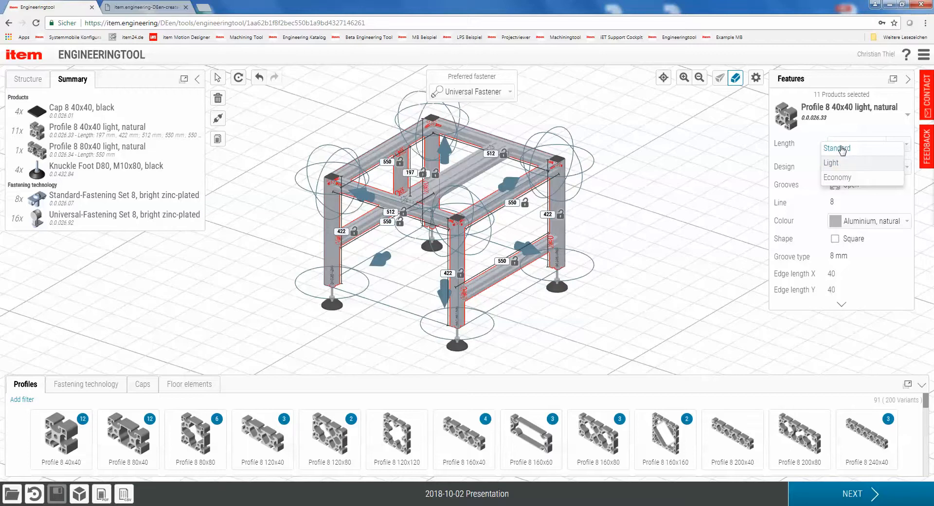
left_click(843, 149)
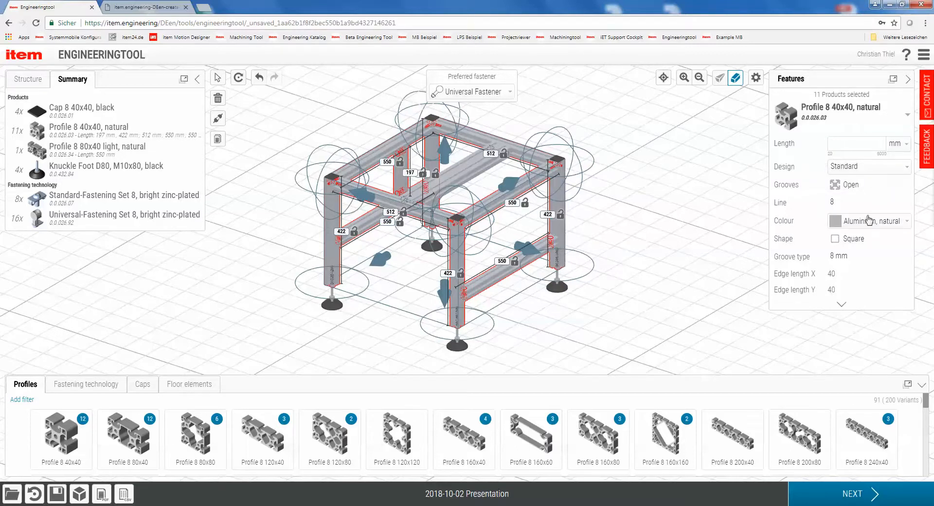
left_click(852, 225)
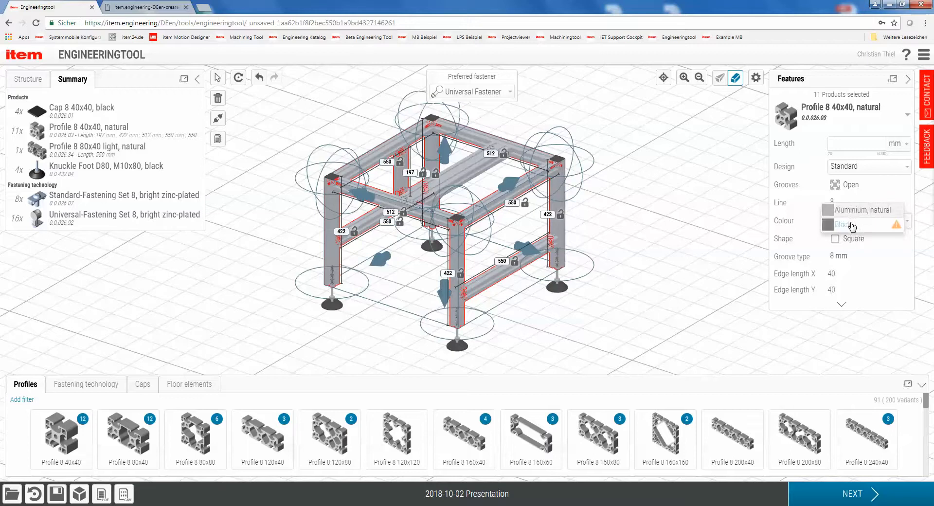
left_click(858, 229)
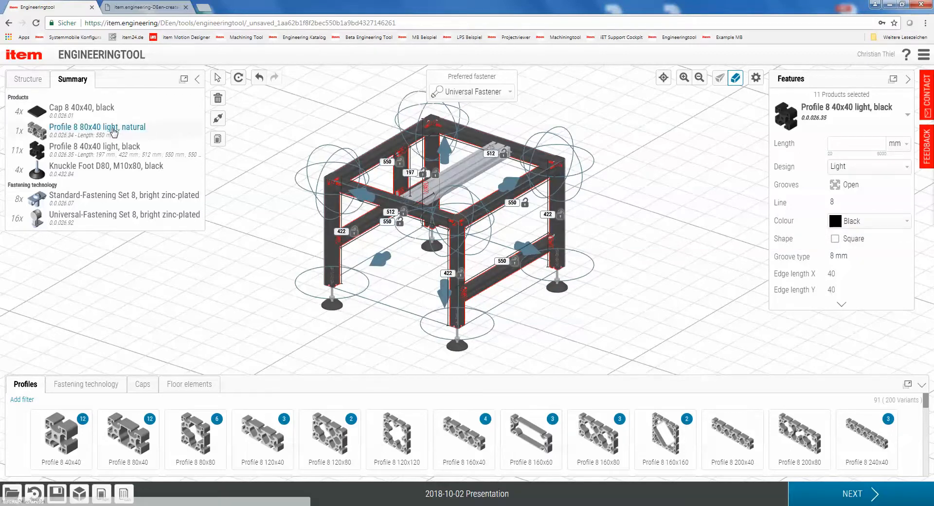
- Change the colour of the Profile 8 80x40 crossbar to Black
left_click(115, 131)
left_click(862, 217)
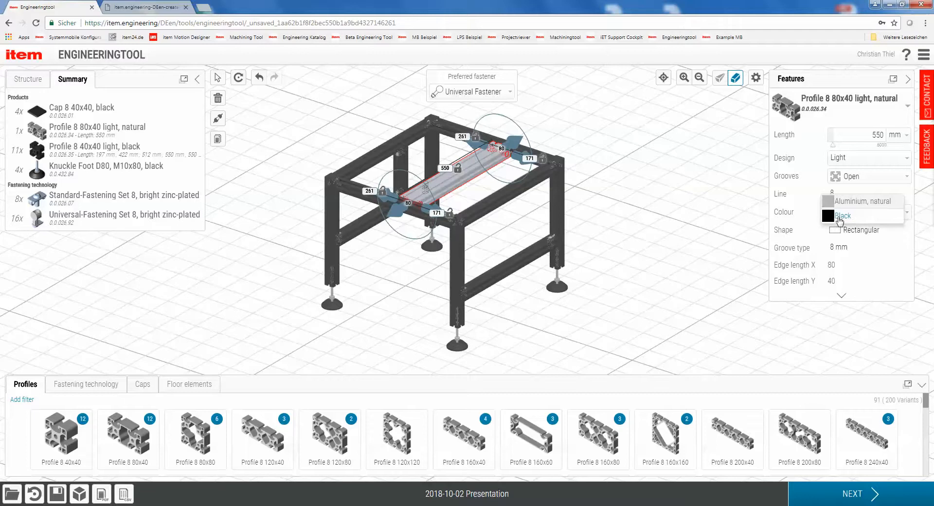
left_click(836, 220)
left_click(638, 219)
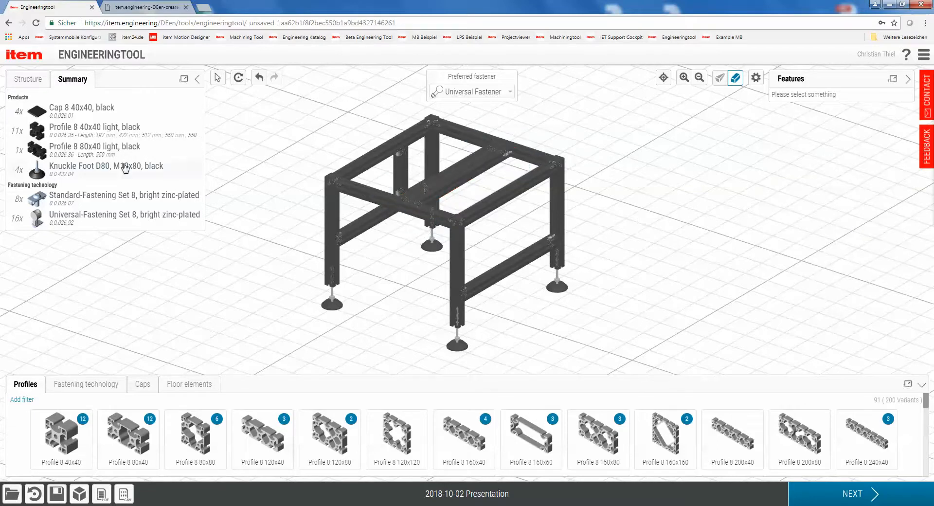
- Replace the black 80x40 crossbar with the Profile 8 80x40 light, natural variant
left_click(72, 151)
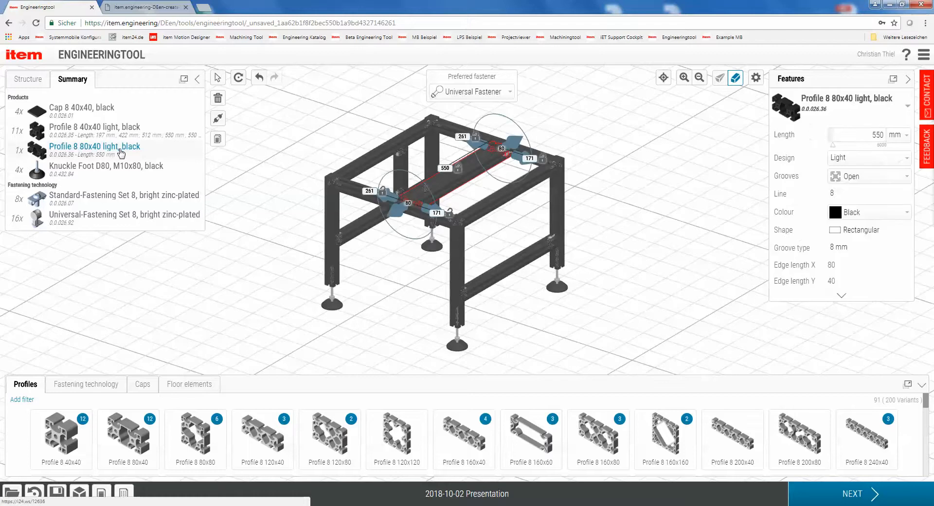
left_click(833, 109)
scroll(823, 155, "up", 3)
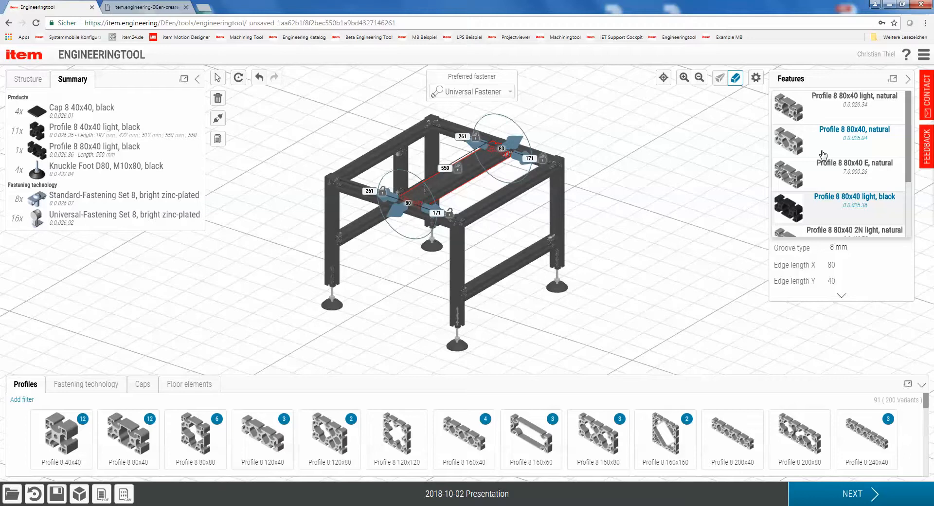
left_click(842, 105)
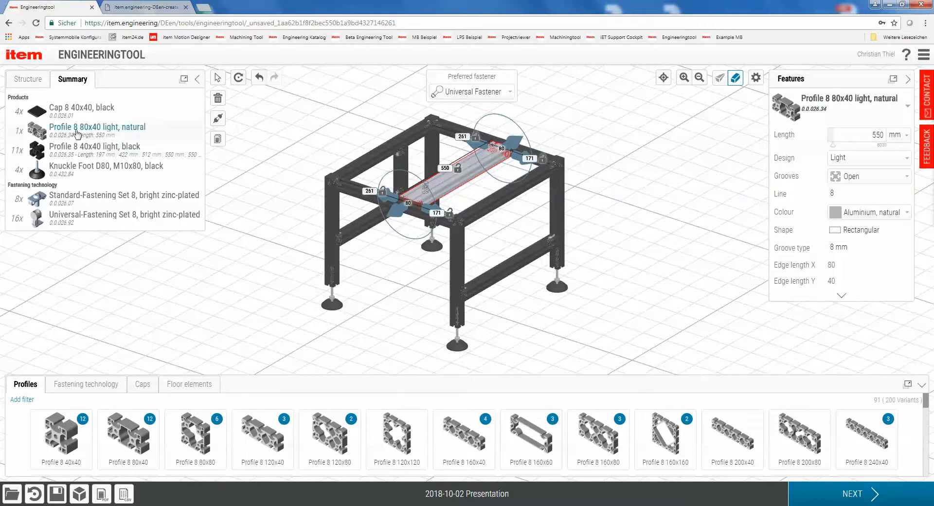
- Replace all black 40x40 profiles with the Profile 8 40x40 light, natural variant
left_click(78, 148)
left_click(812, 122)
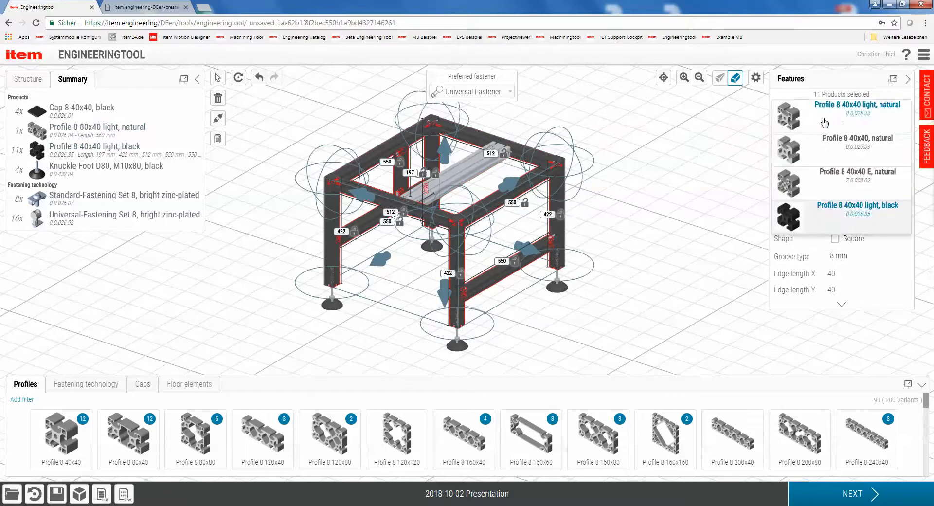
left_click(674, 212)
- Select the four vertical leg profiles of the frame and set their grooves to 2 sides closed (90°)
scroll(674, 234, "up", 4)
scroll(667, 239, "down", 2)
left_click(455, 255)
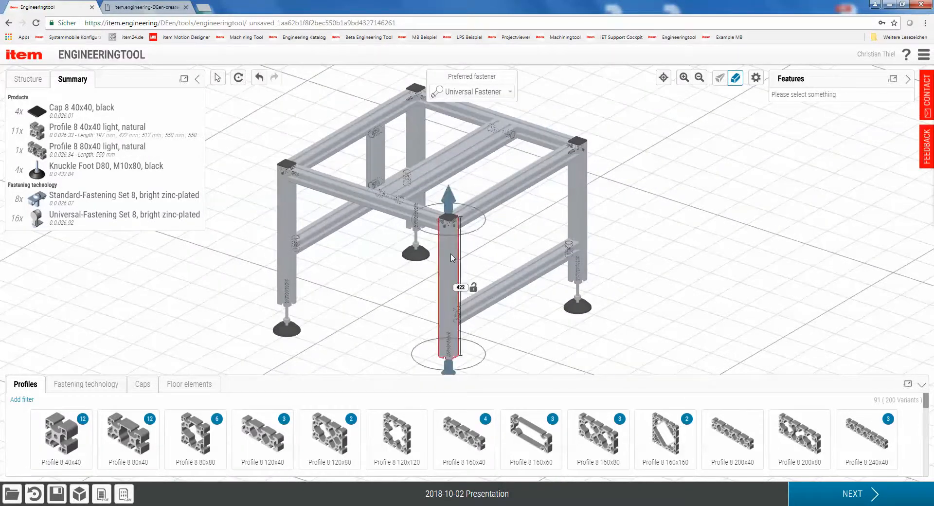
left_click(285, 225, "ctrl")
left_click(577, 195, "ctrl")
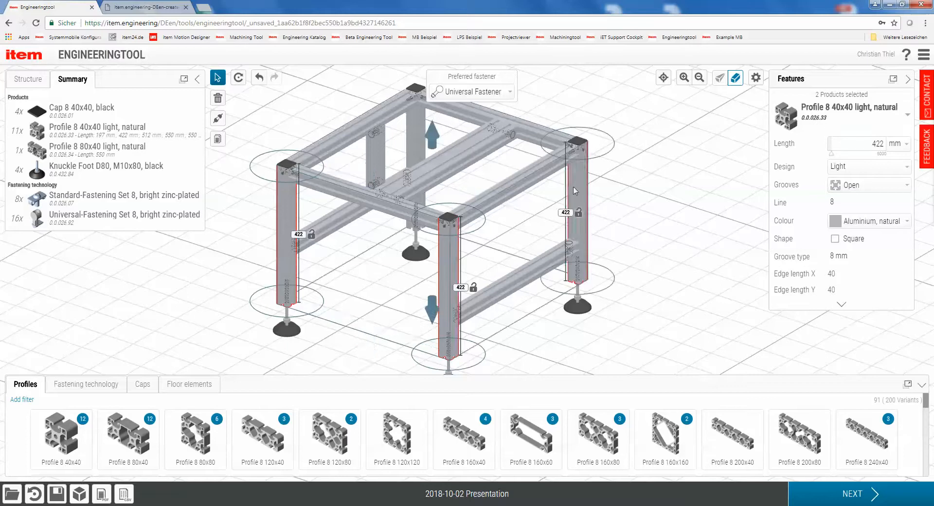
left_click(416, 146, "ctrl")
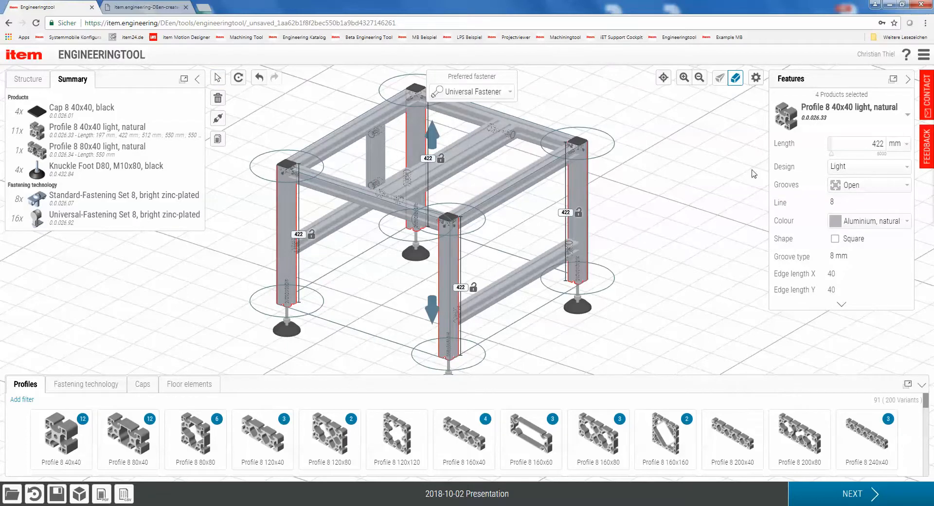
left_click(845, 186)
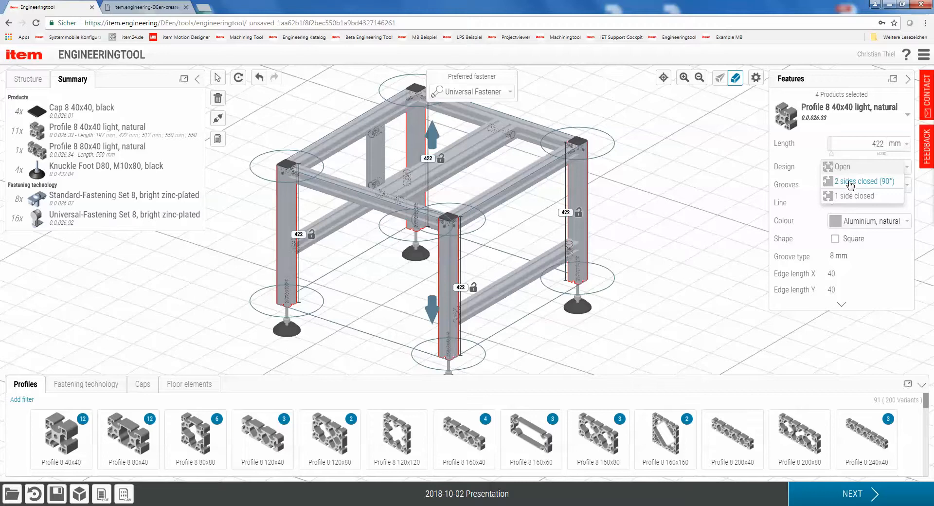
left_click(851, 182)
- Set the grooves of the 550 mm upper beam above the lower side rail to 2 sides closed (90°) and proceed to the project summary
scroll(439, 275, "up", 5)
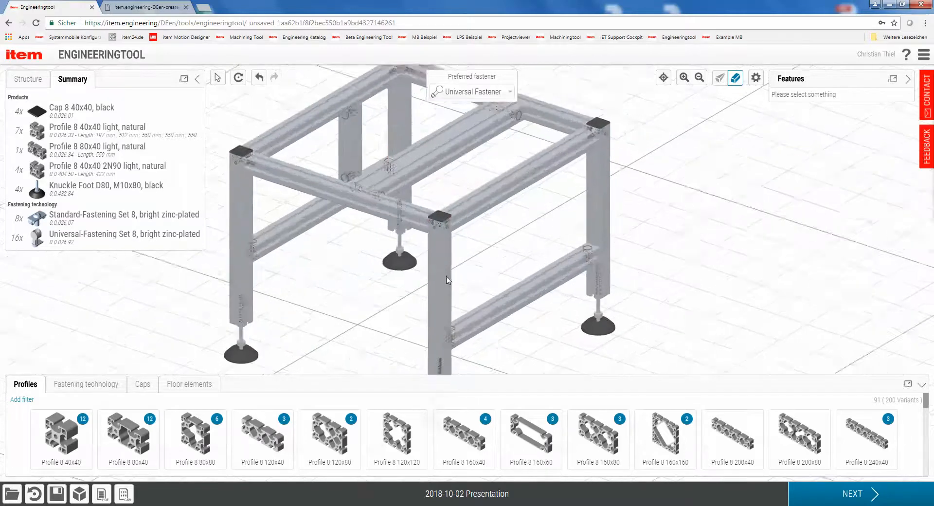
left_click(492, 192)
left_click(861, 177)
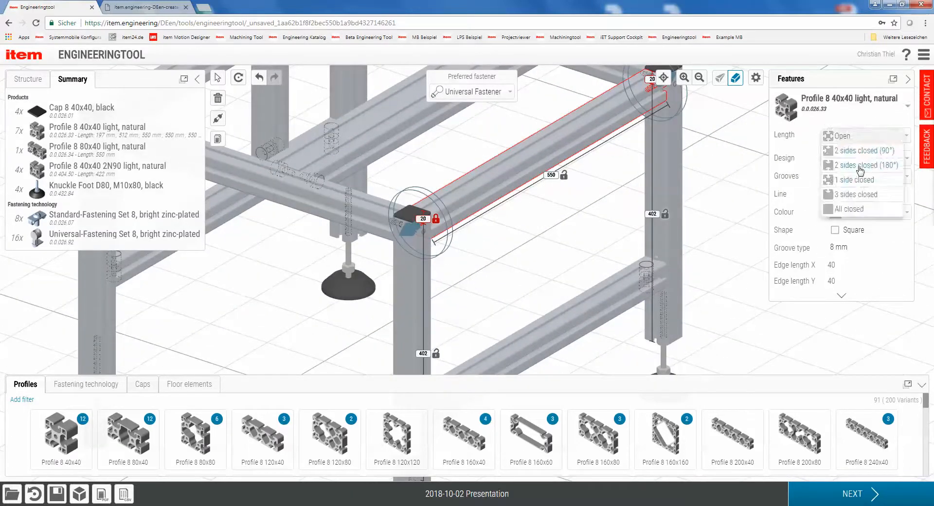
left_click(862, 152)
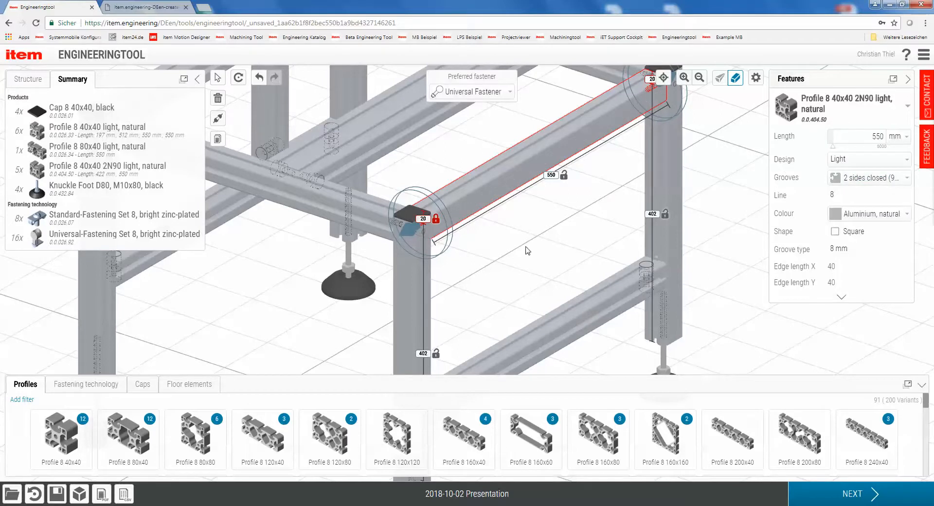
left_click_drag(533, 252, 470, 233)
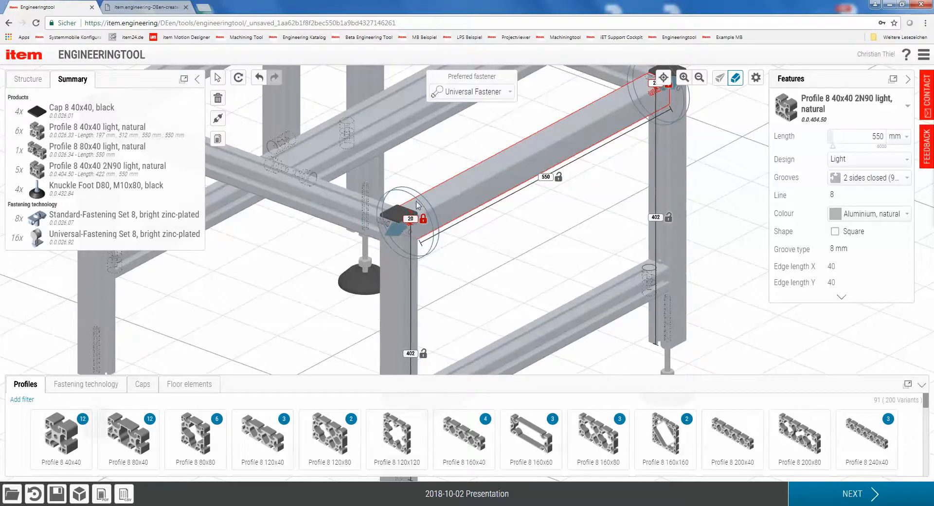
scroll(448, 233, "down", 3)
scroll(447, 233, "down", 2)
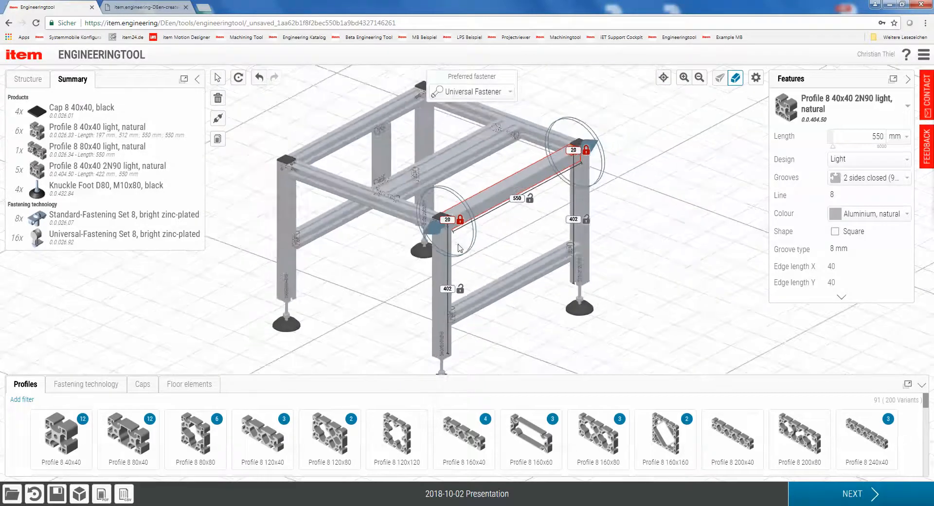
left_click(855, 498)
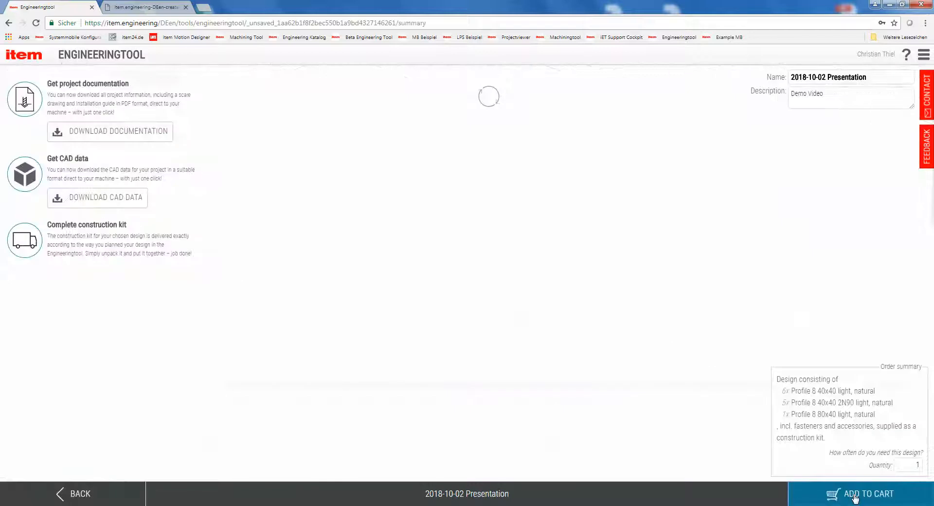